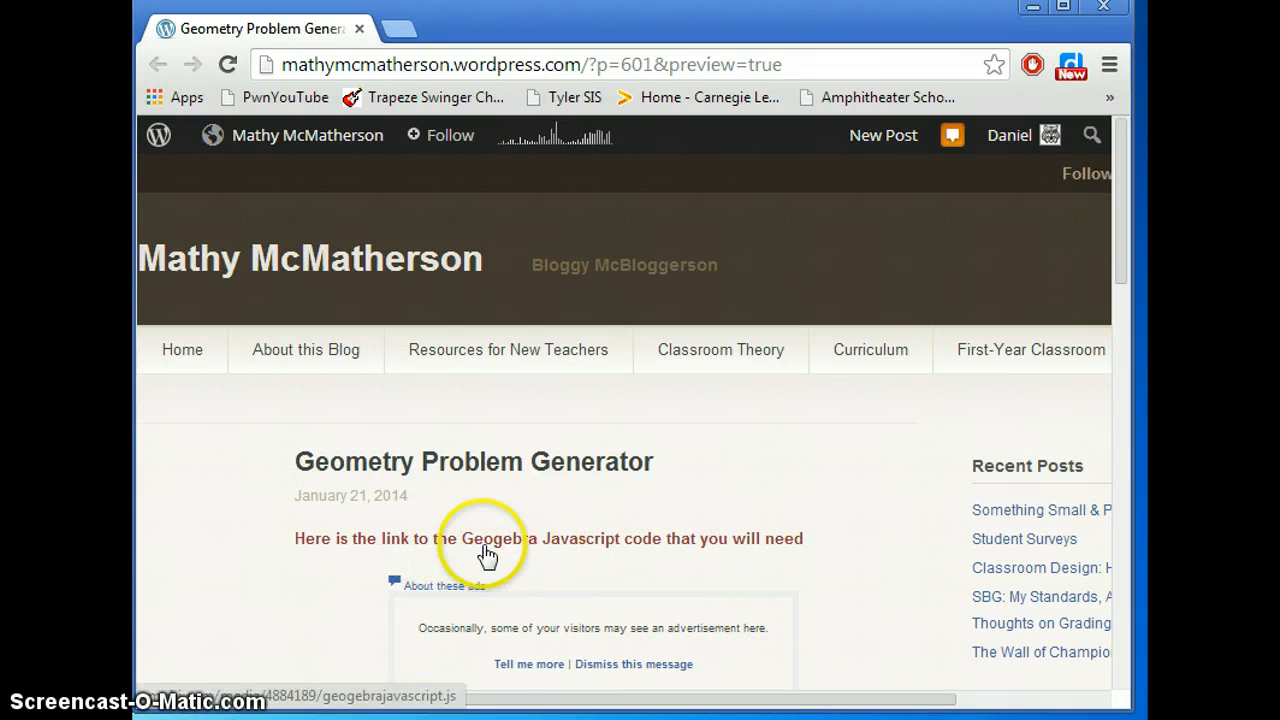
# Open the linked GeoGebra JavaScript code from the blog post and copy the entire script.
pyautogui.click(563, 548)
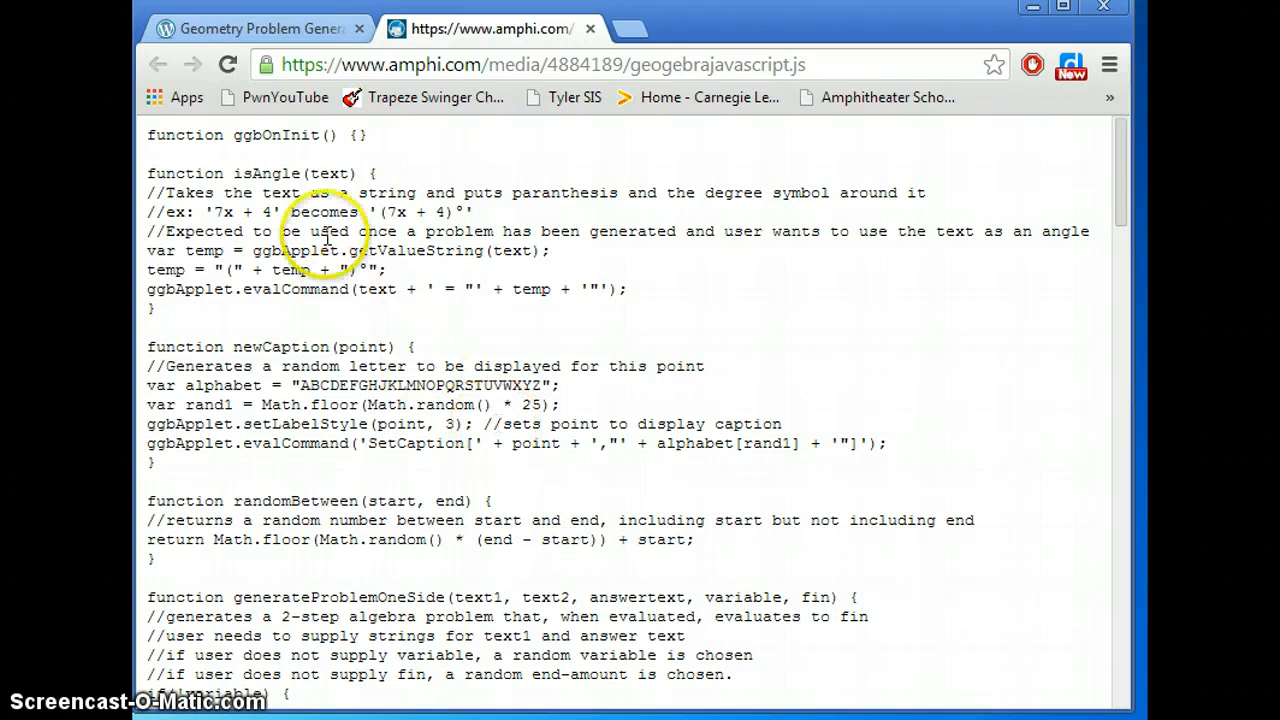
pyautogui.scroll(-12, 632, 202)
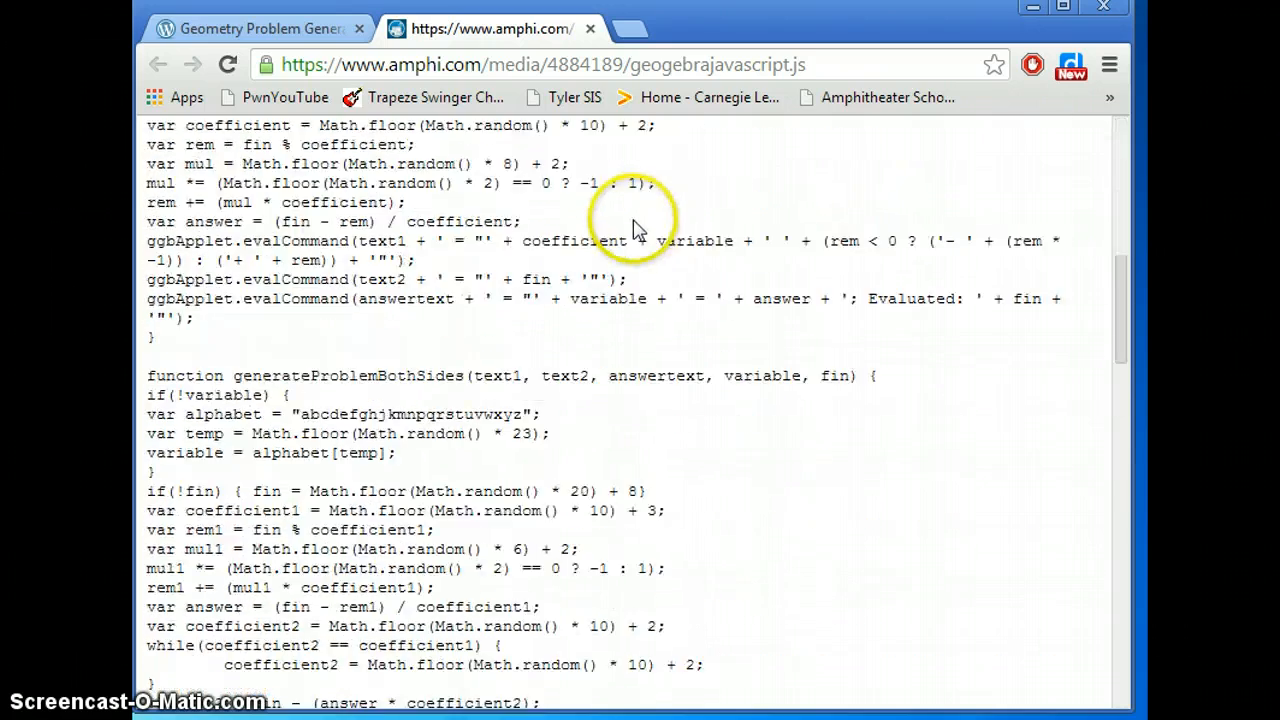
pyautogui.scroll(-8, 644, 233)
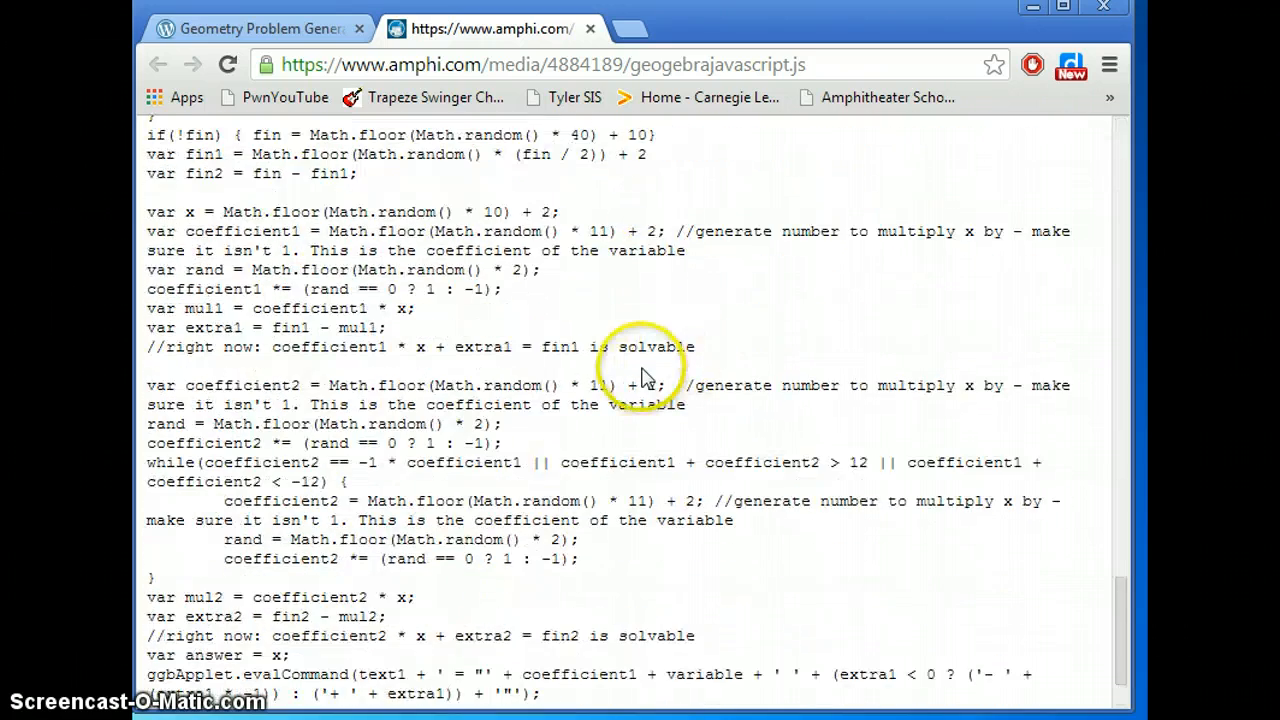
pyautogui.scroll(20, 650, 368)
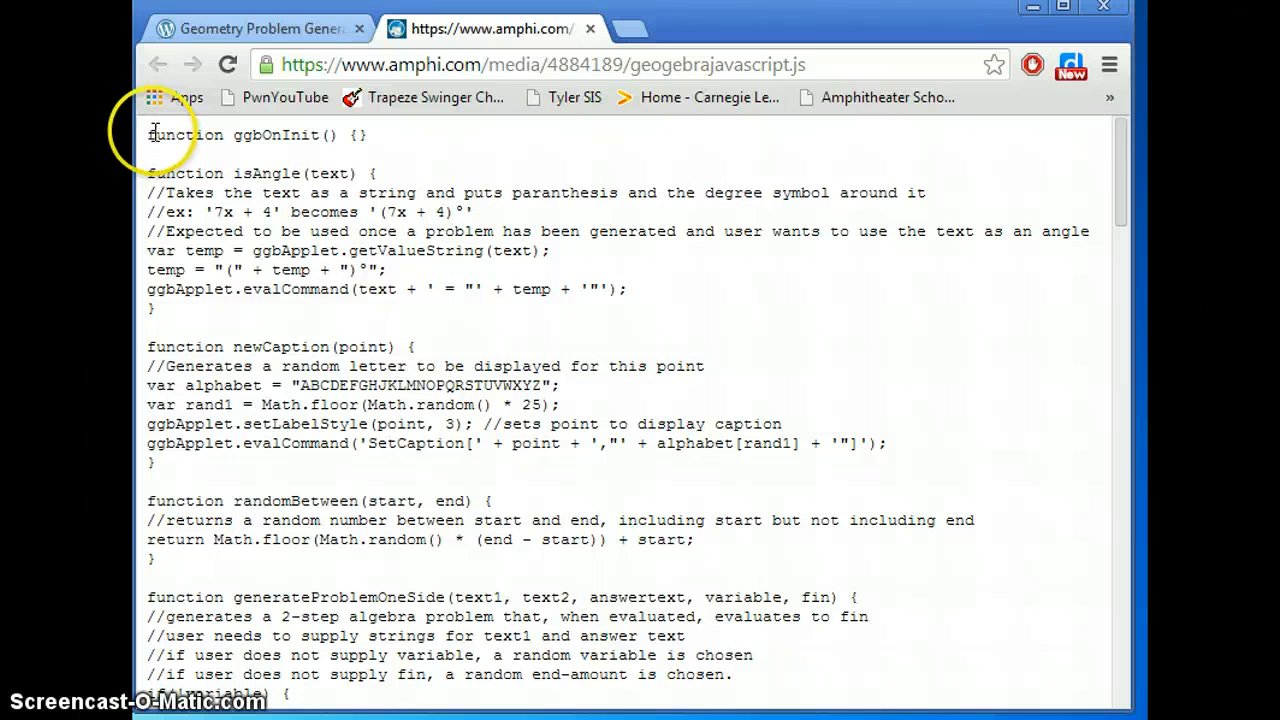
pyautogui.moveTo(152, 131); pyautogui.dragTo(523, 686)
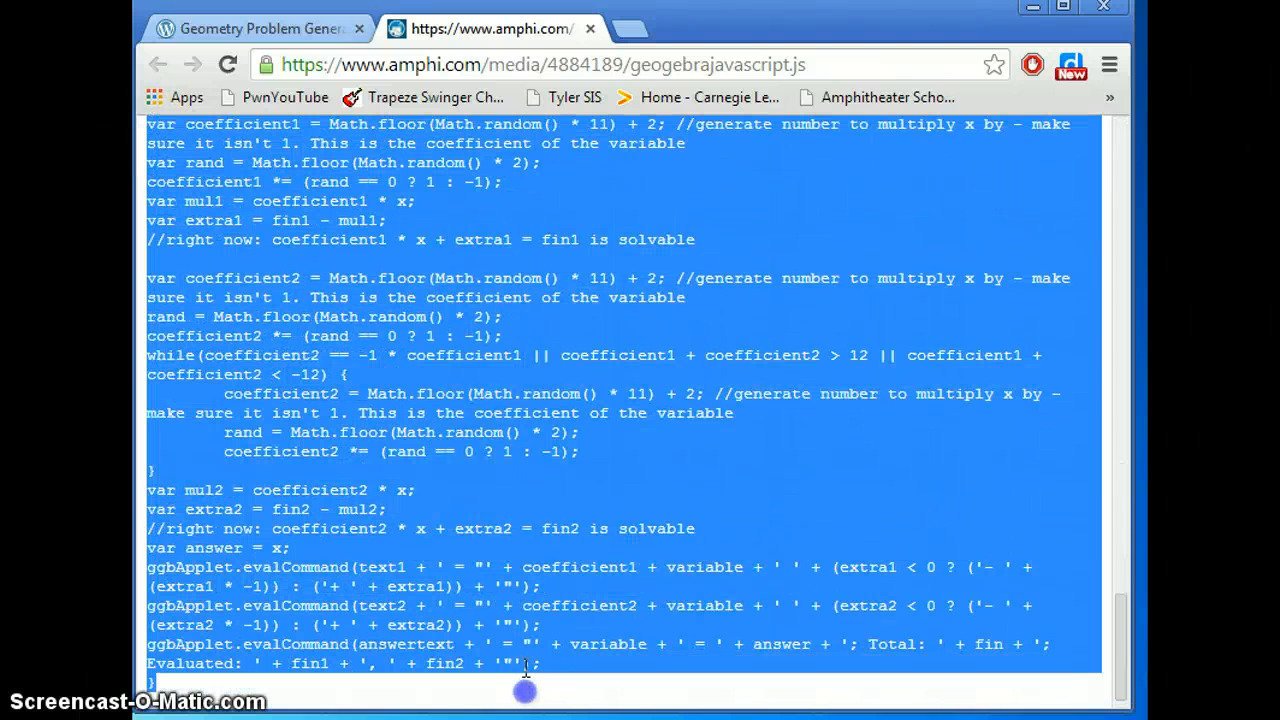
pyautogui.rightClick(470, 378)
pyautogui.click(530, 392)
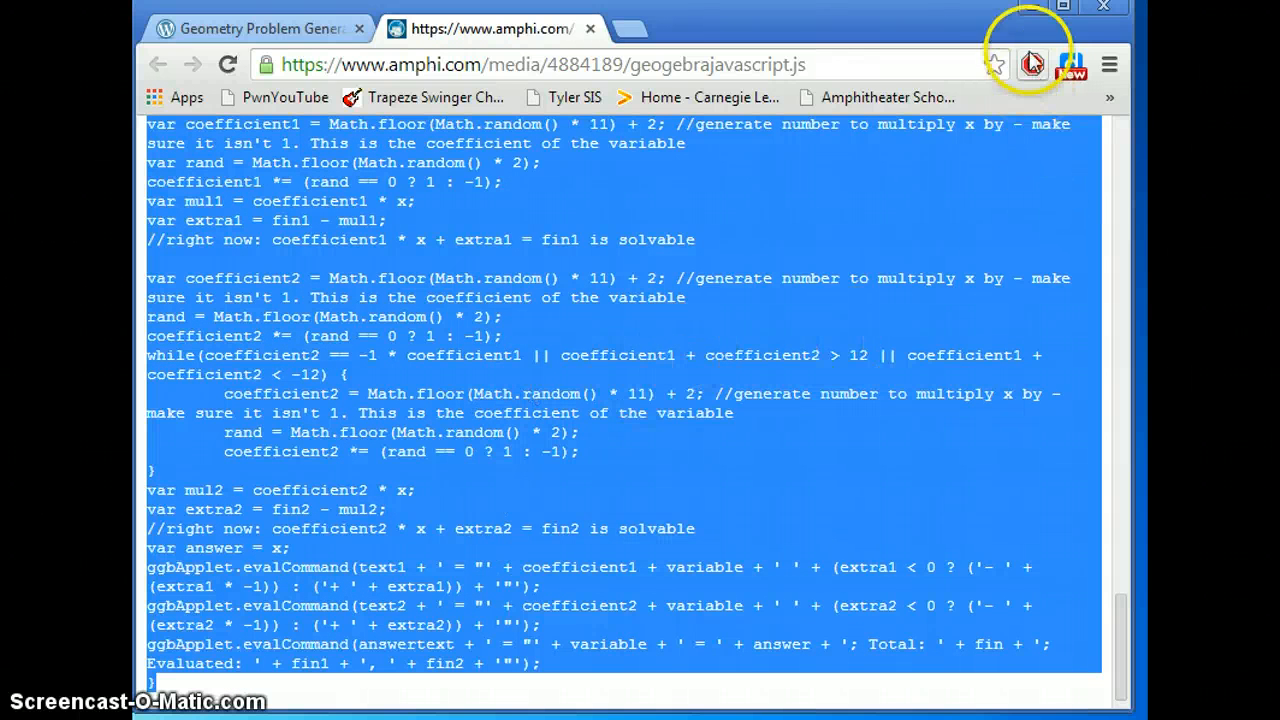
# Switch to GeoGebra and check the installed version in its About / License information.
pyautogui.click(1031, 12)
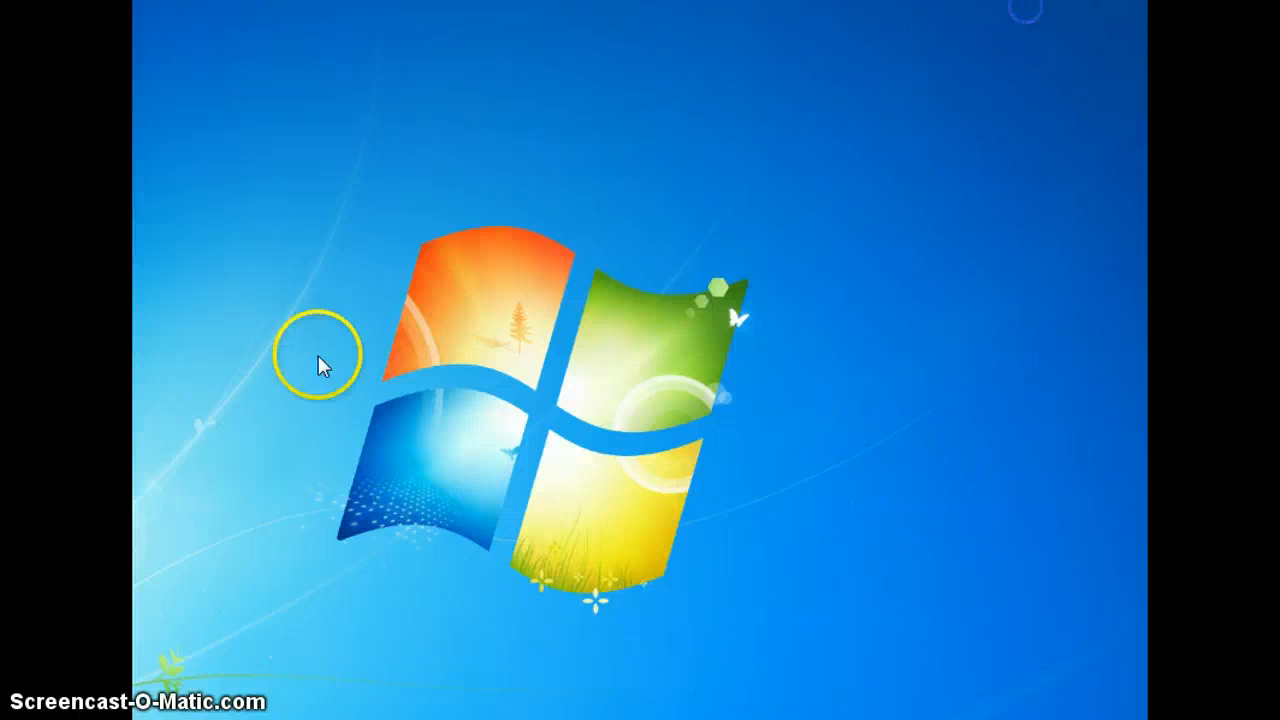
pyautogui.hotkey('alt', 'Tab')
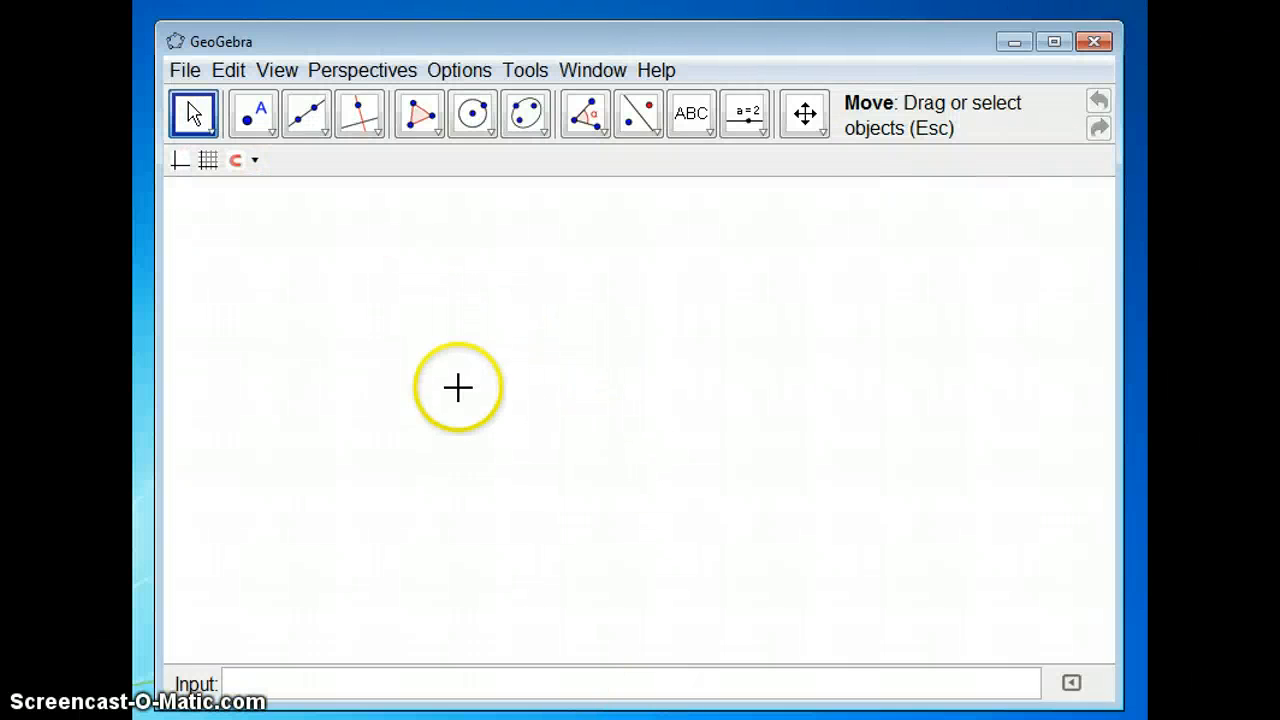
pyautogui.click(660, 70)
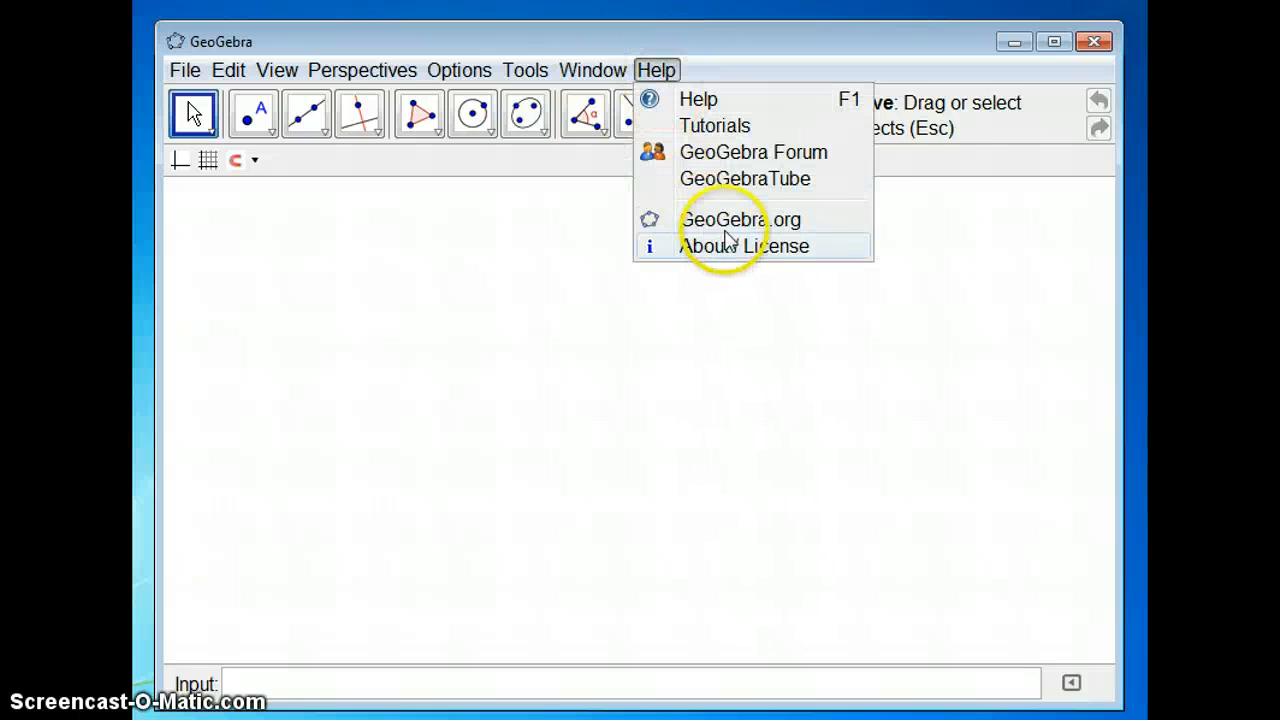
pyautogui.click(725, 247)
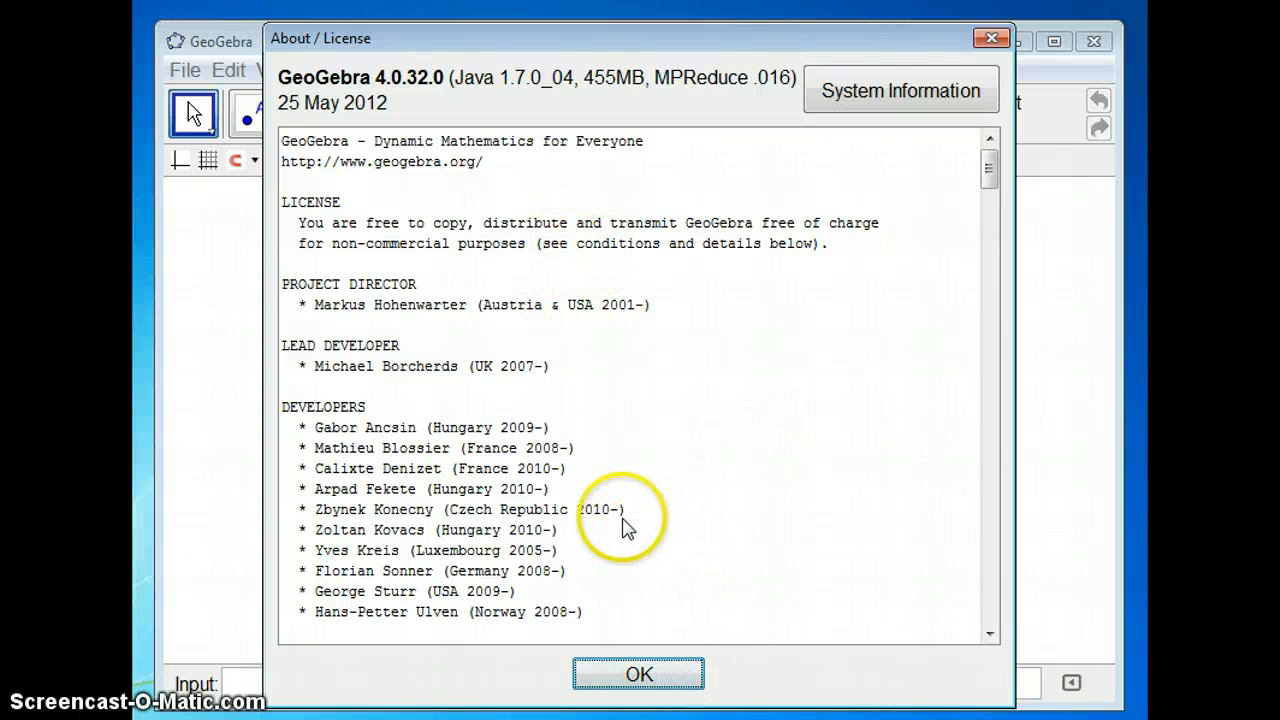
pyautogui.click(640, 675)
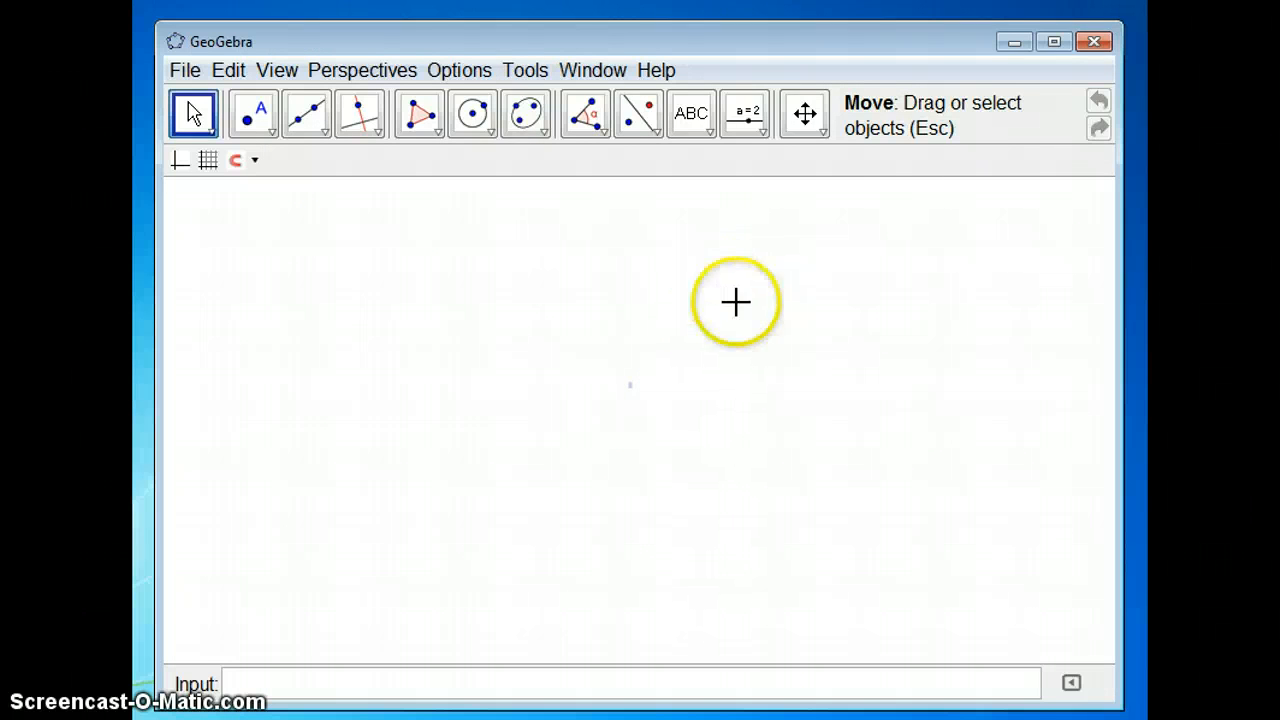
# Insert a button with the caption "Button!" and an empty script in the upper part of the drawing area.
pyautogui.click(763, 135)
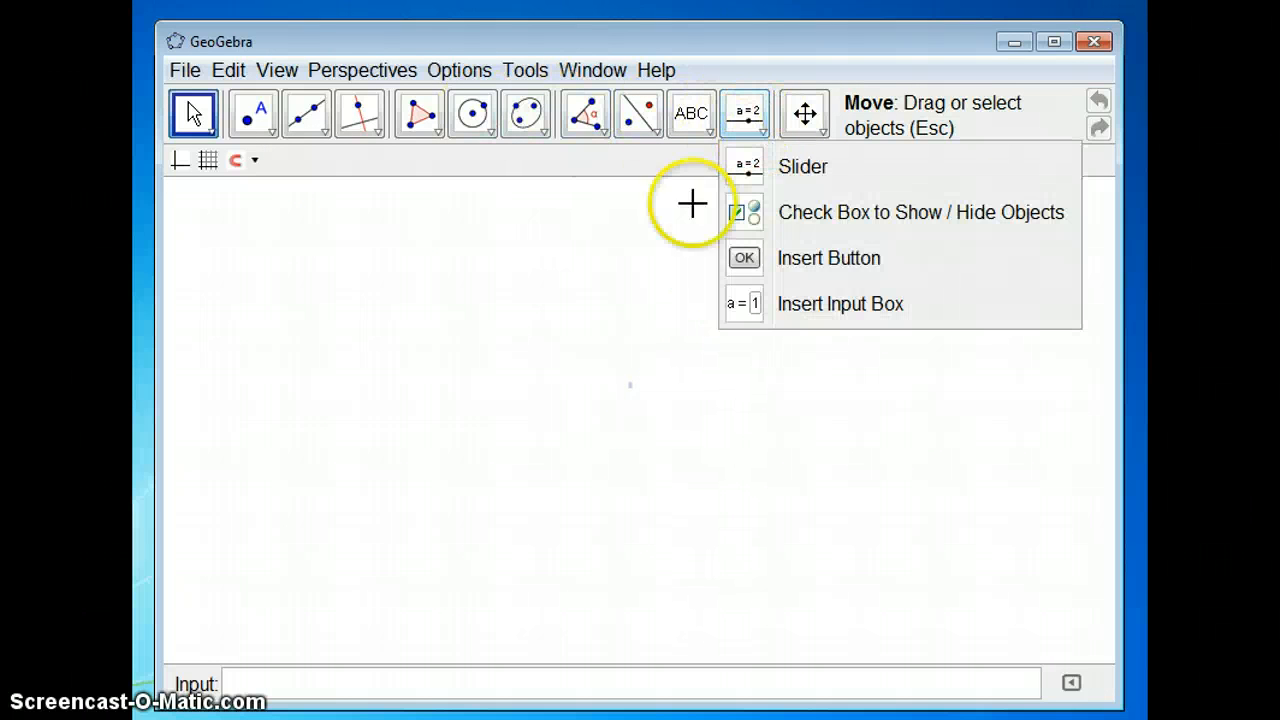
pyautogui.click(823, 259)
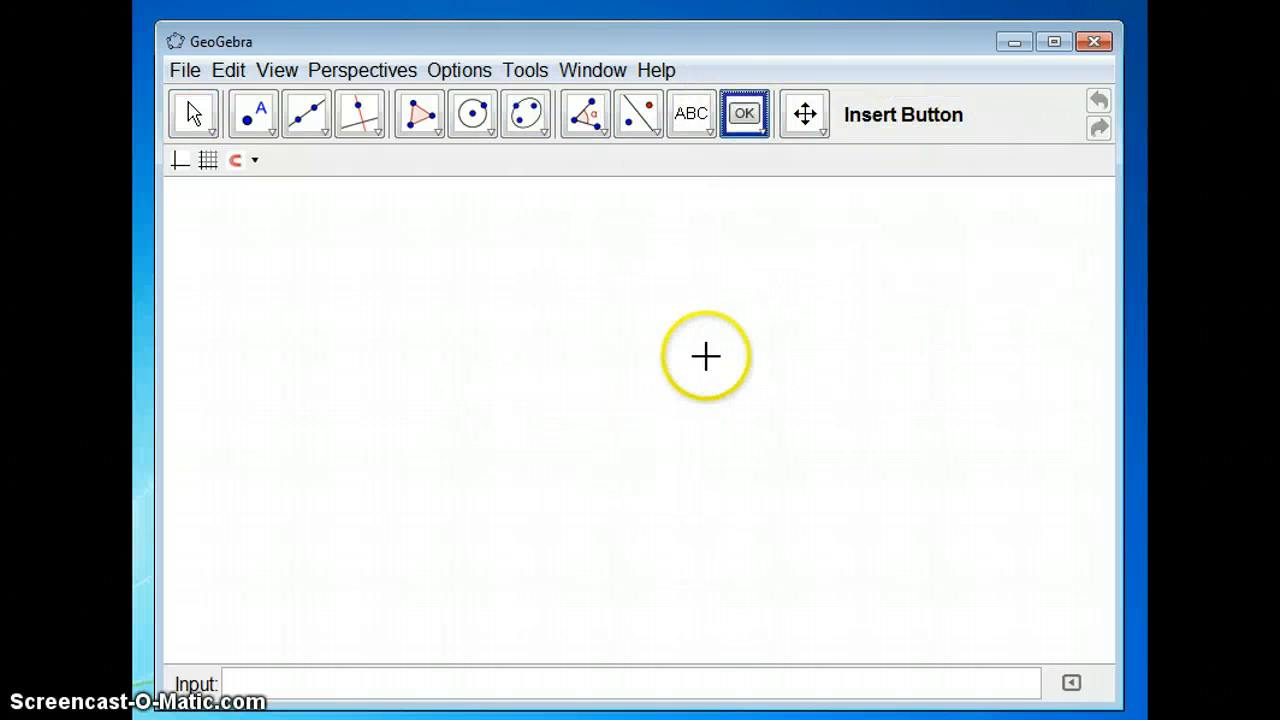
pyautogui.click(722, 324)
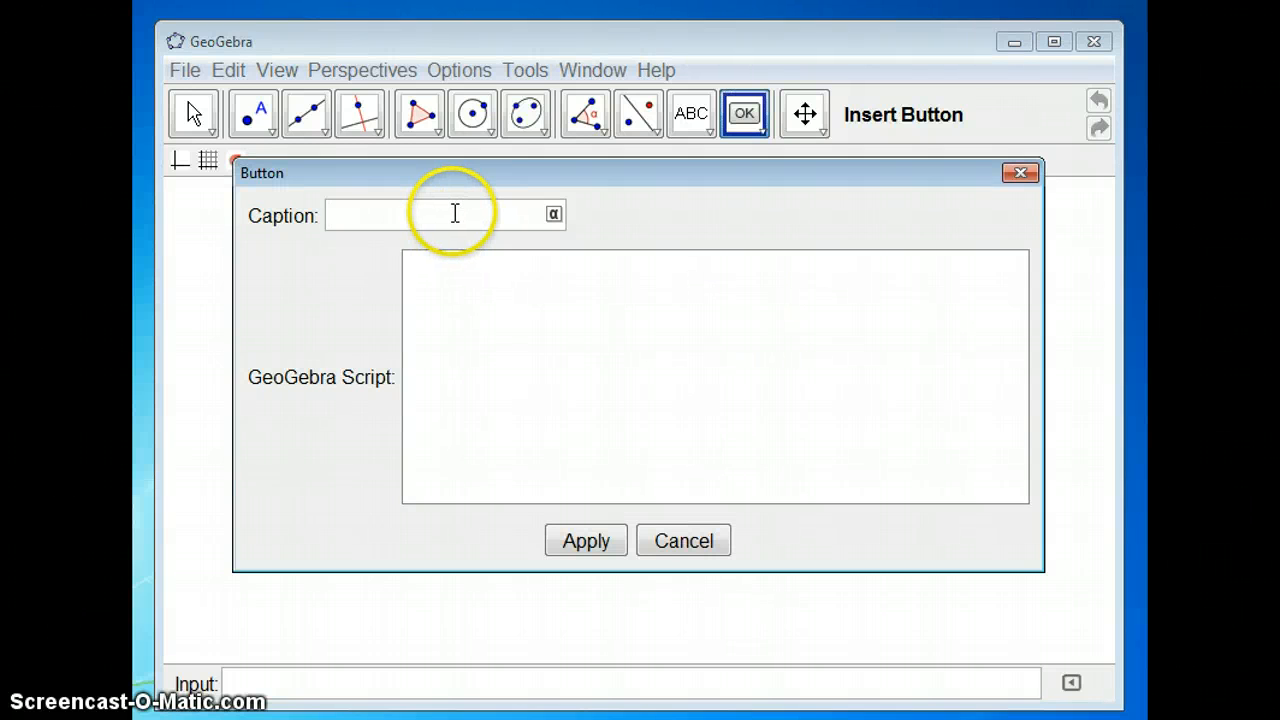
pyautogui.write('Button!')
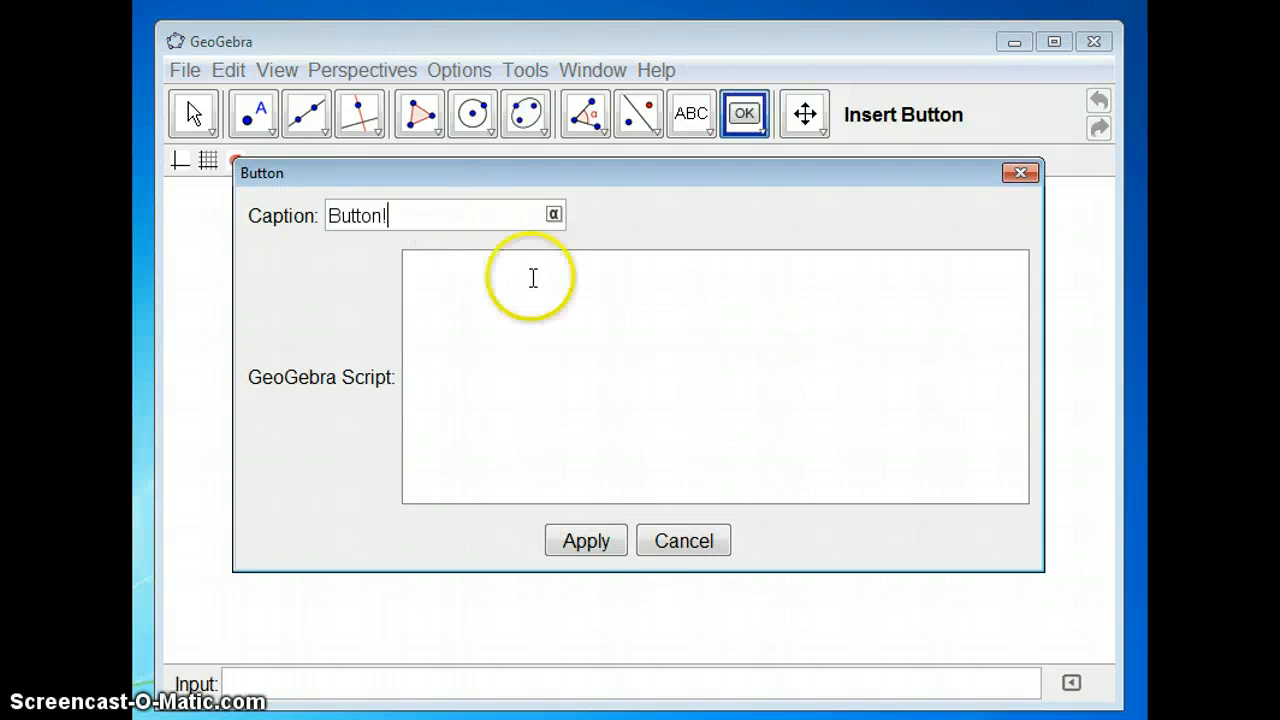
pyautogui.click(586, 540)
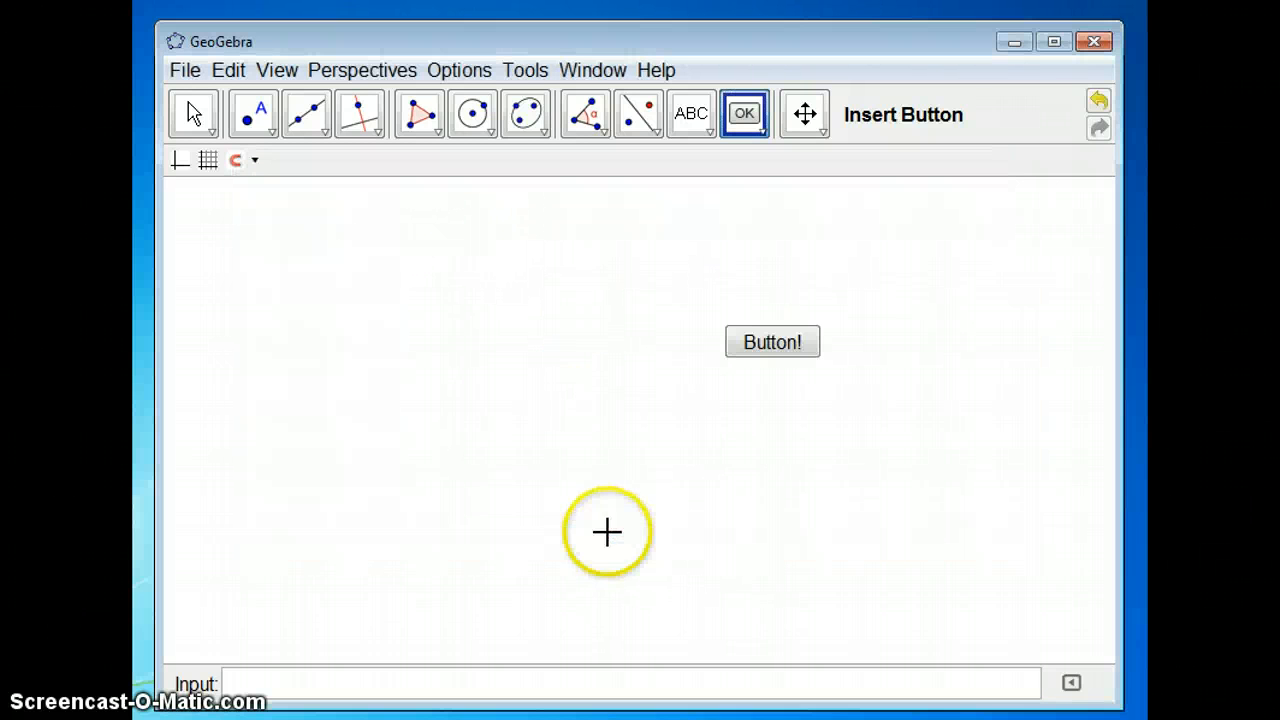
# Replace the default Global JavaScript in the button's scripting properties with the copied GeoGebra code.
pyautogui.rightClick(764, 344)
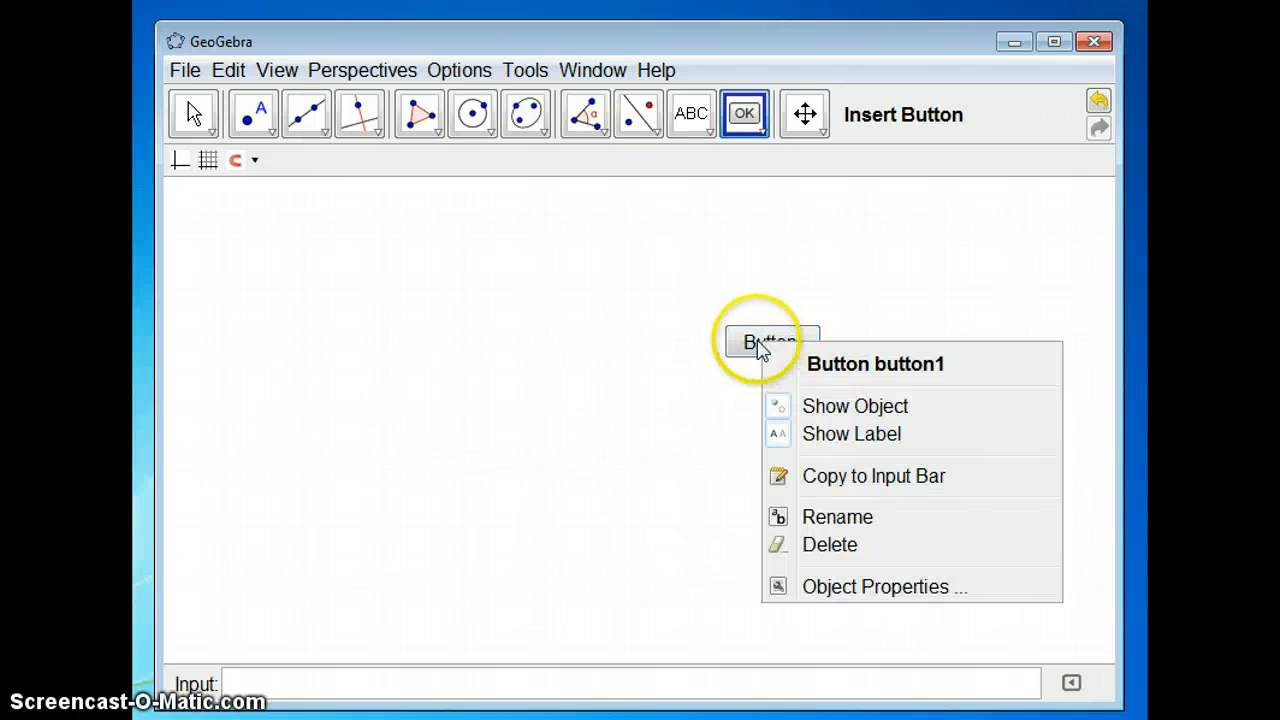
pyautogui.click(848, 590)
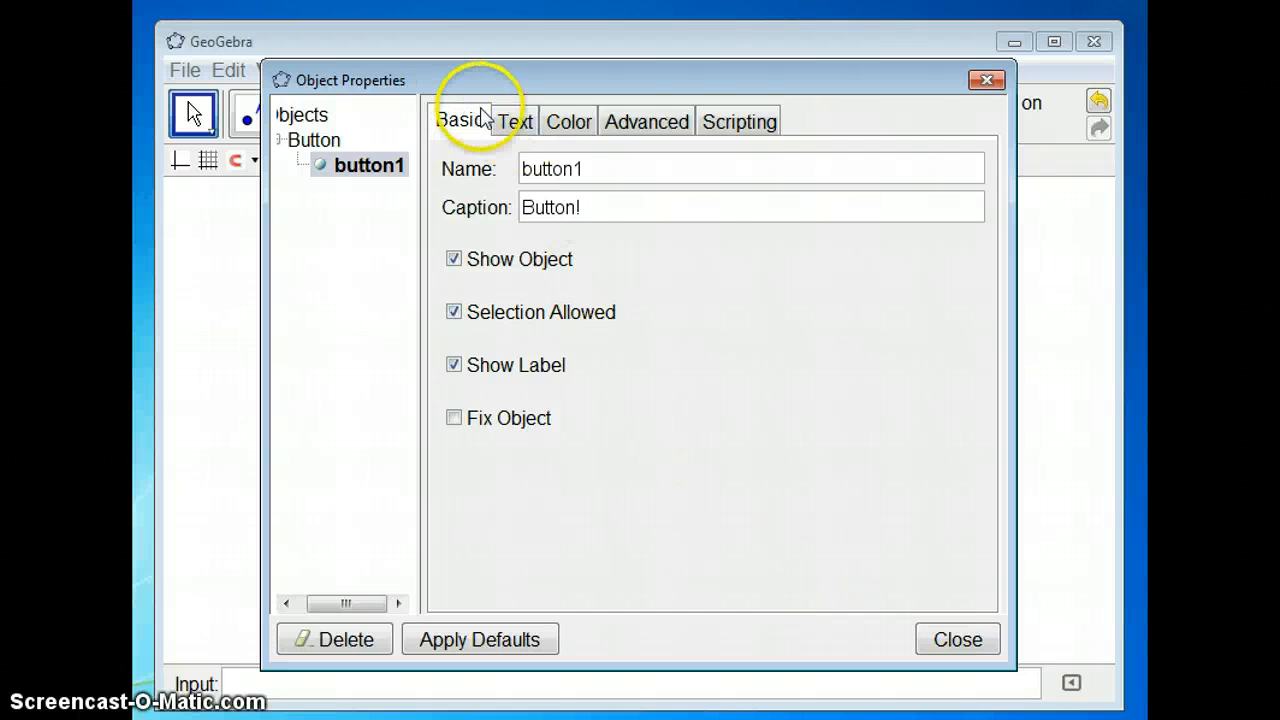
pyautogui.click(750, 126)
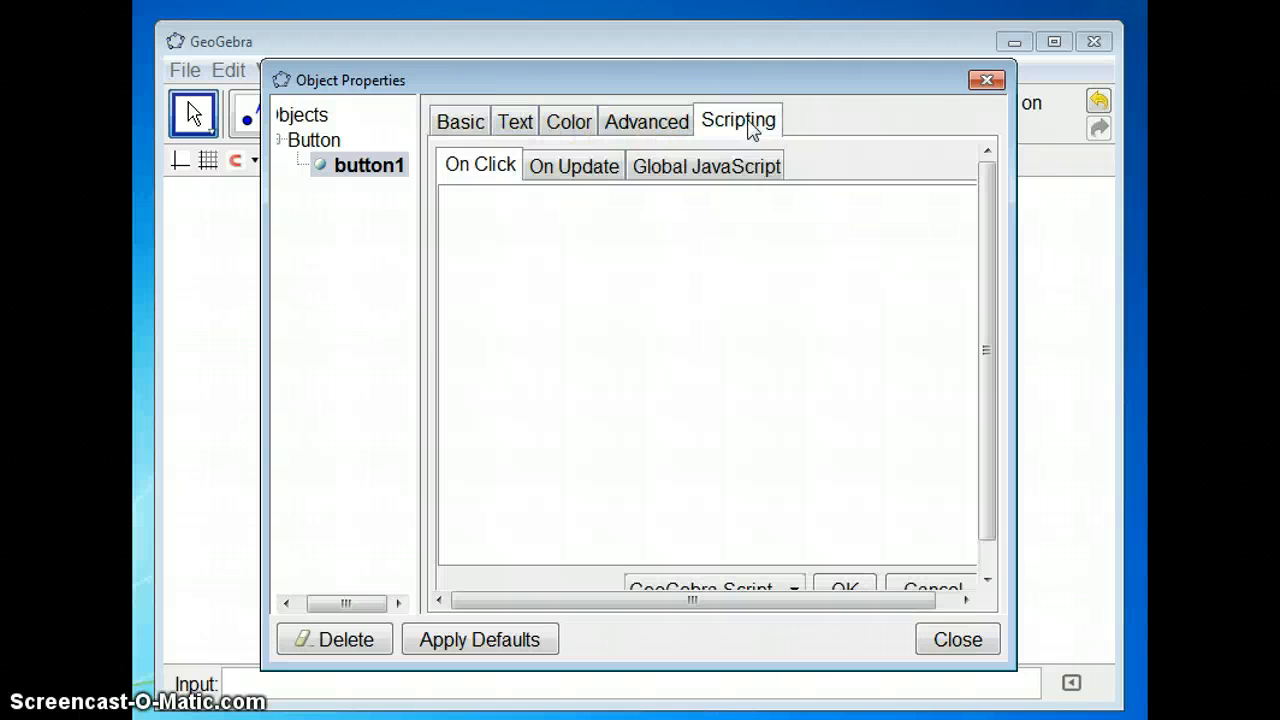
pyautogui.click(720, 175)
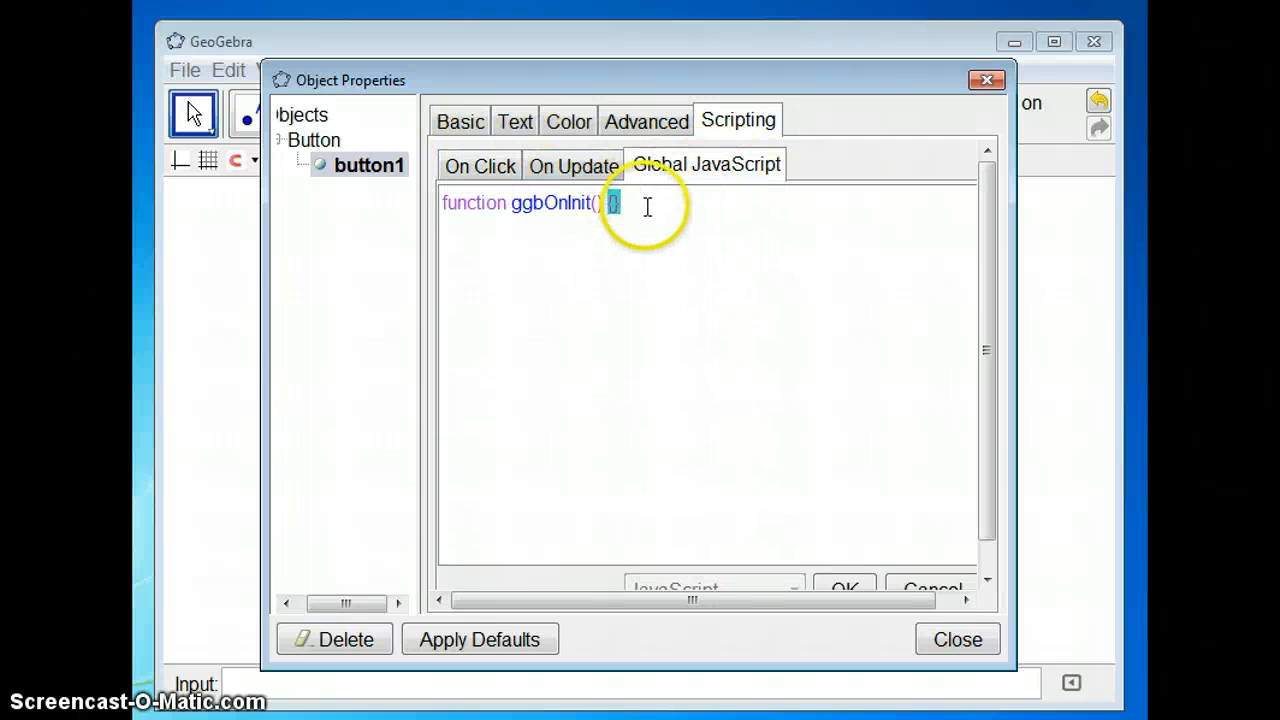
pyautogui.moveTo(647, 207); pyautogui.dragTo(440, 205)
pyautogui.write('fu')
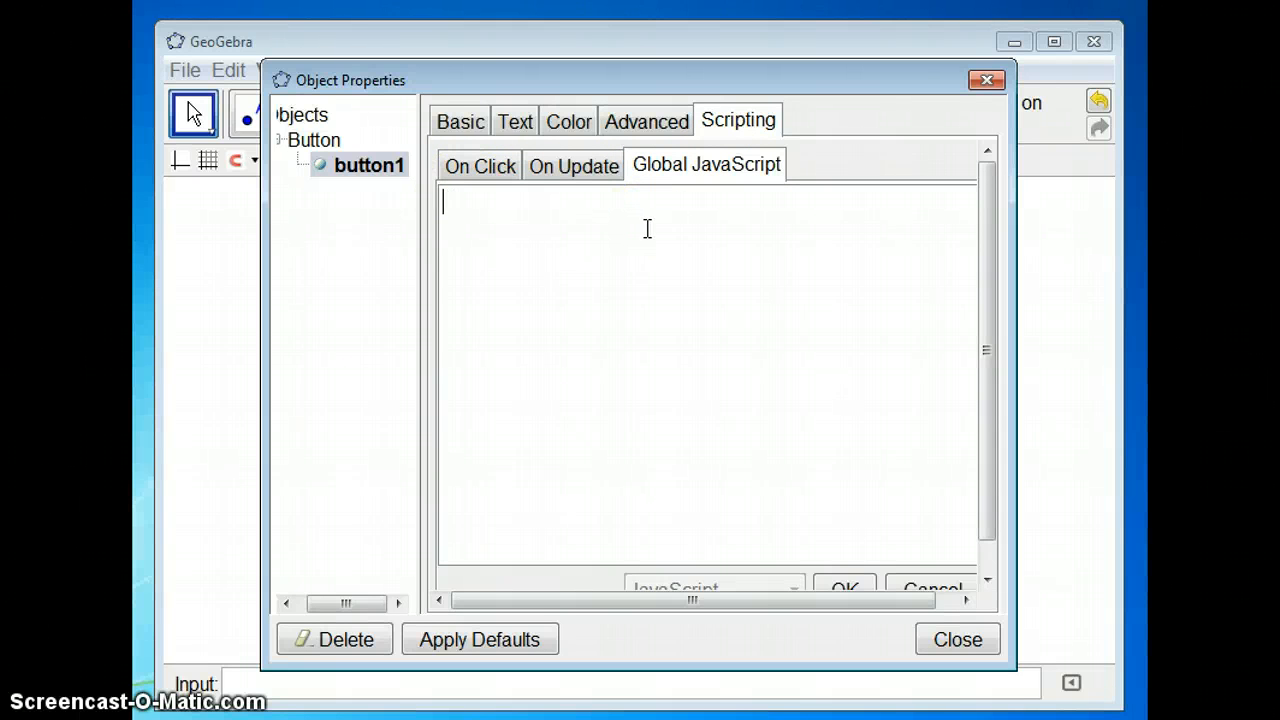
pyautogui.moveTo(615, 227); pyautogui.dragTo(574, 232)
pyautogui.hotkey('ctrl', 'v')
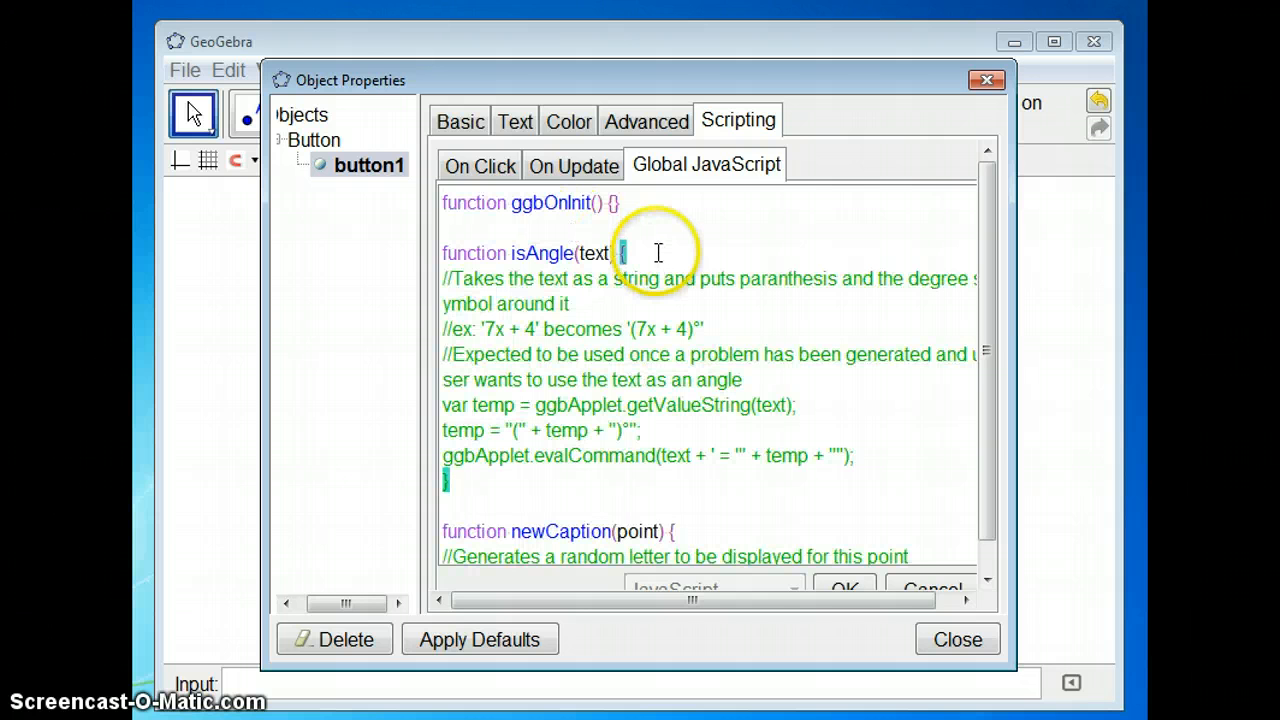
pyautogui.click(634, 329)
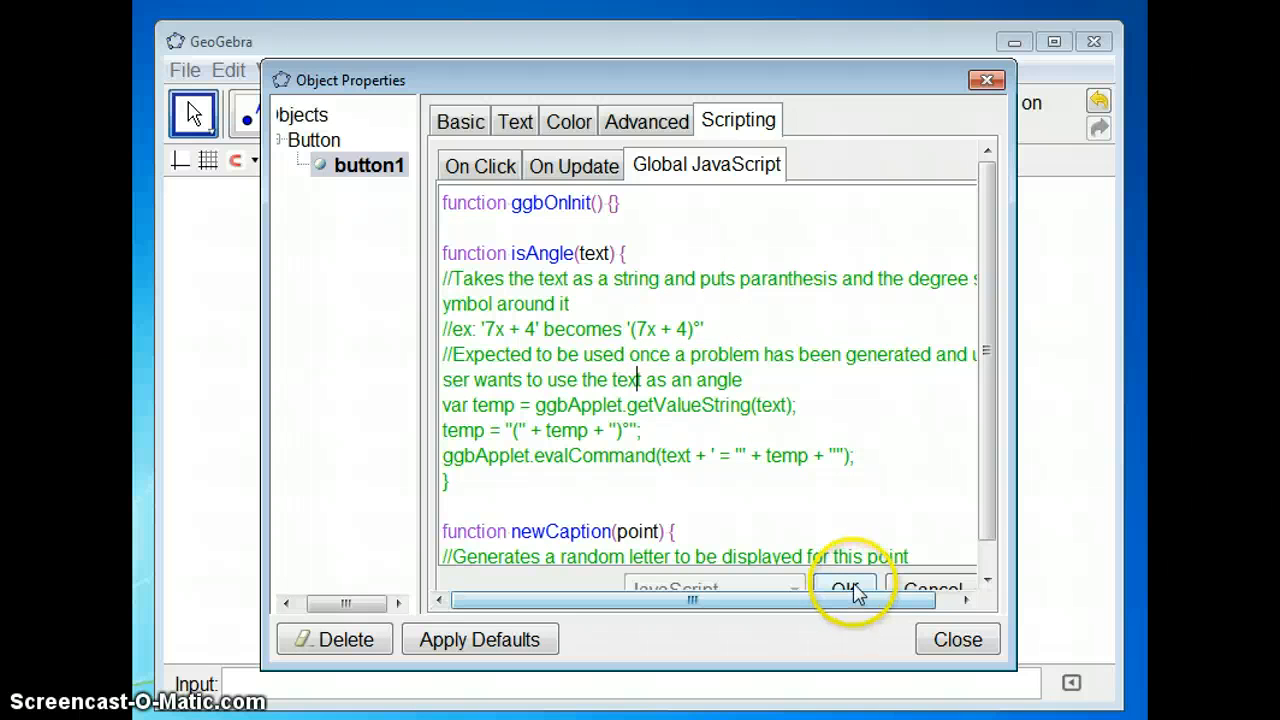
pyautogui.click(957, 638)
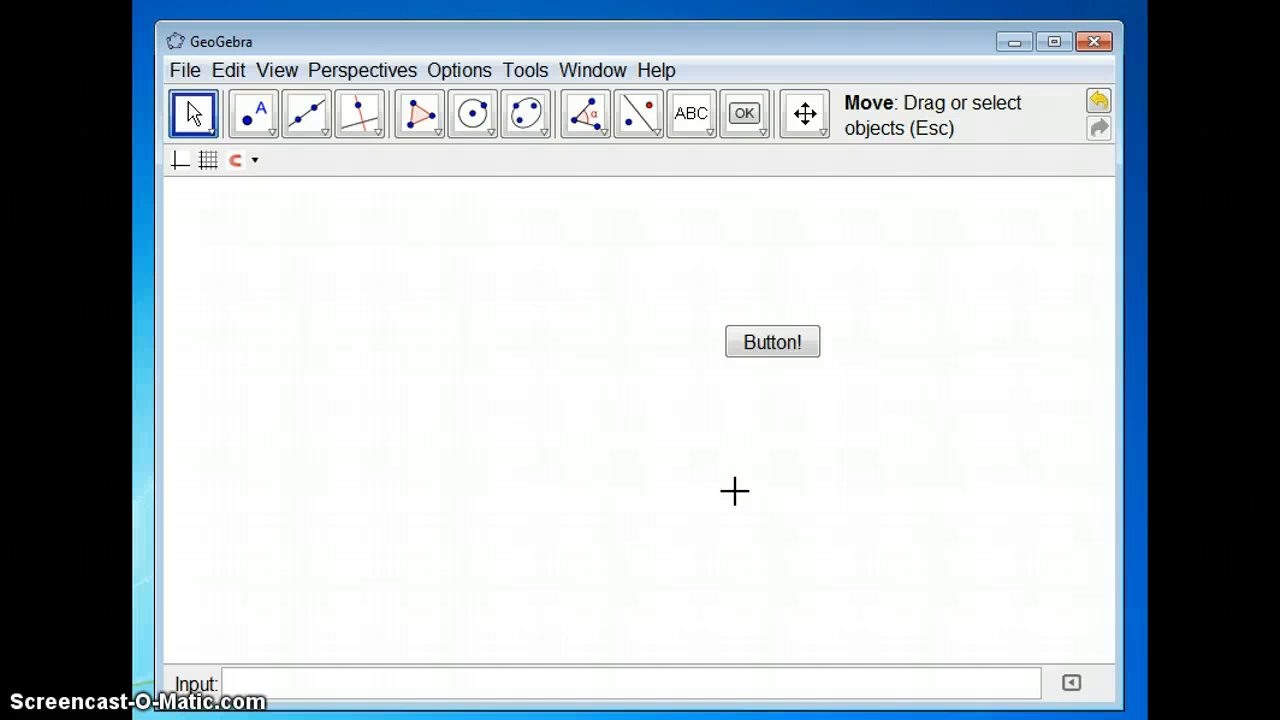
# Draw two separate, roughly horizontal segments between two points each, AB on the blank area's left and CD below the button.
pyautogui.click(327, 131)
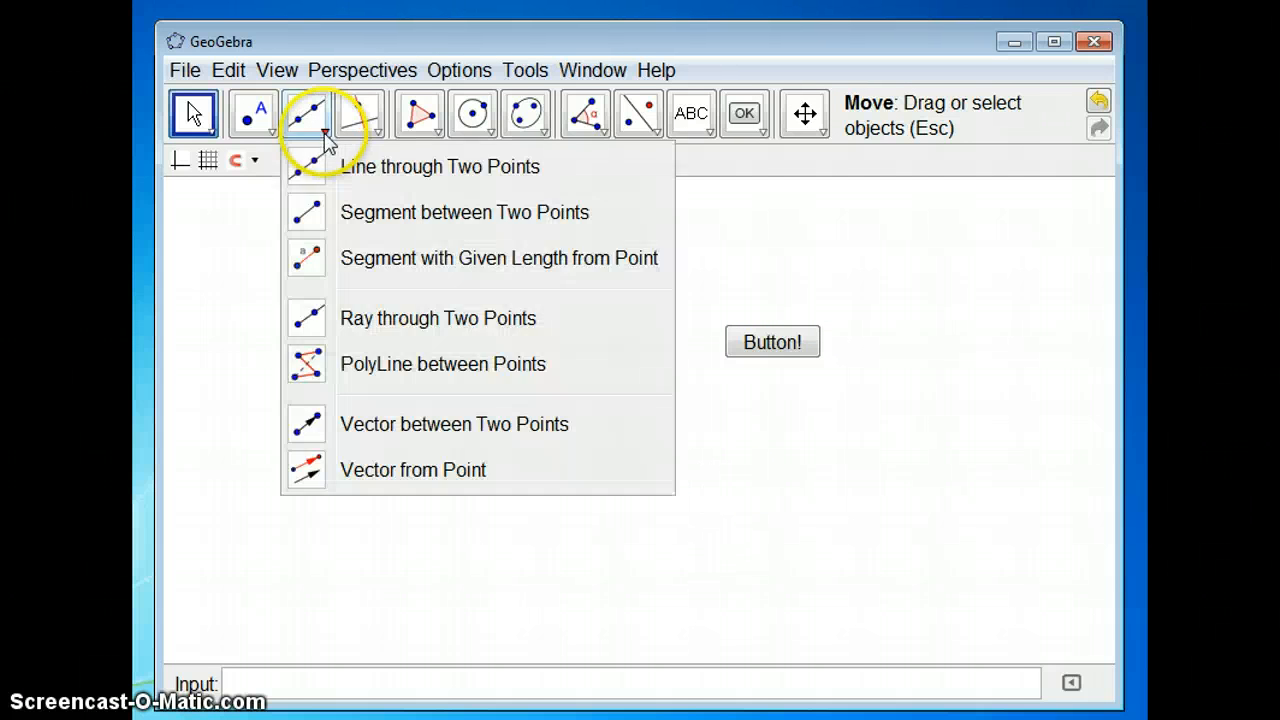
pyautogui.click(358, 211)
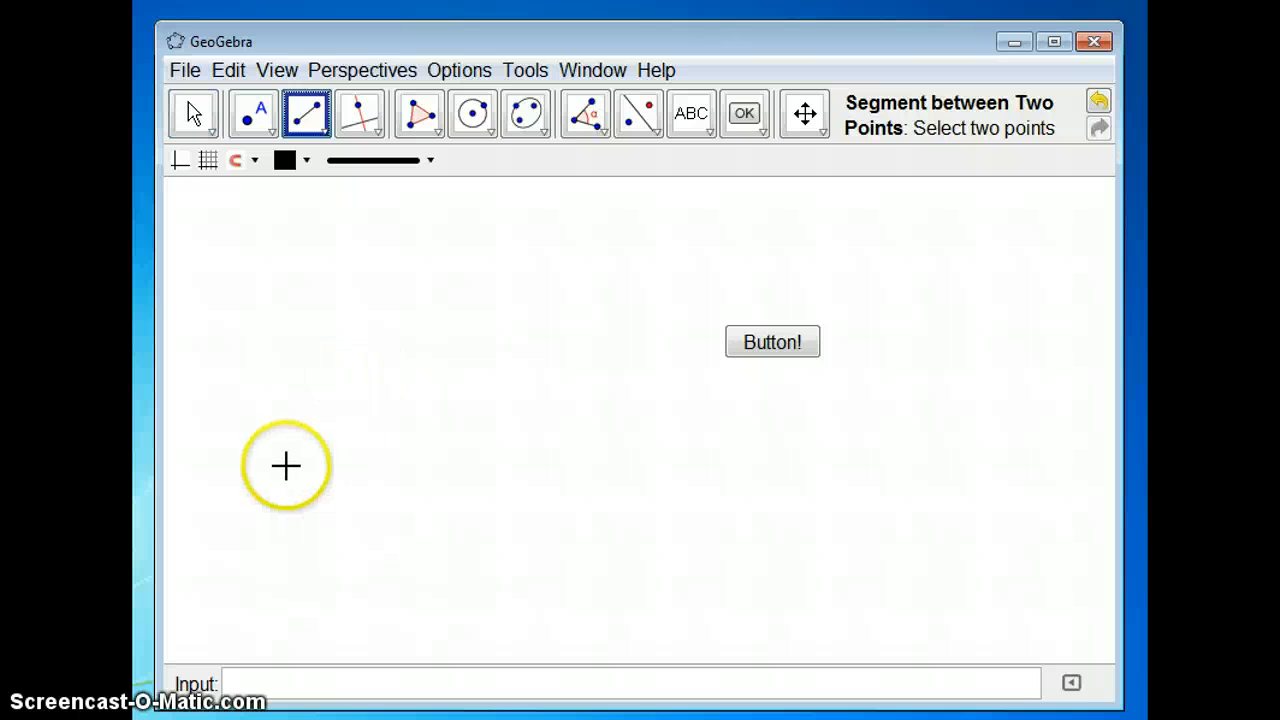
pyautogui.click(282, 478)
pyautogui.click(487, 479)
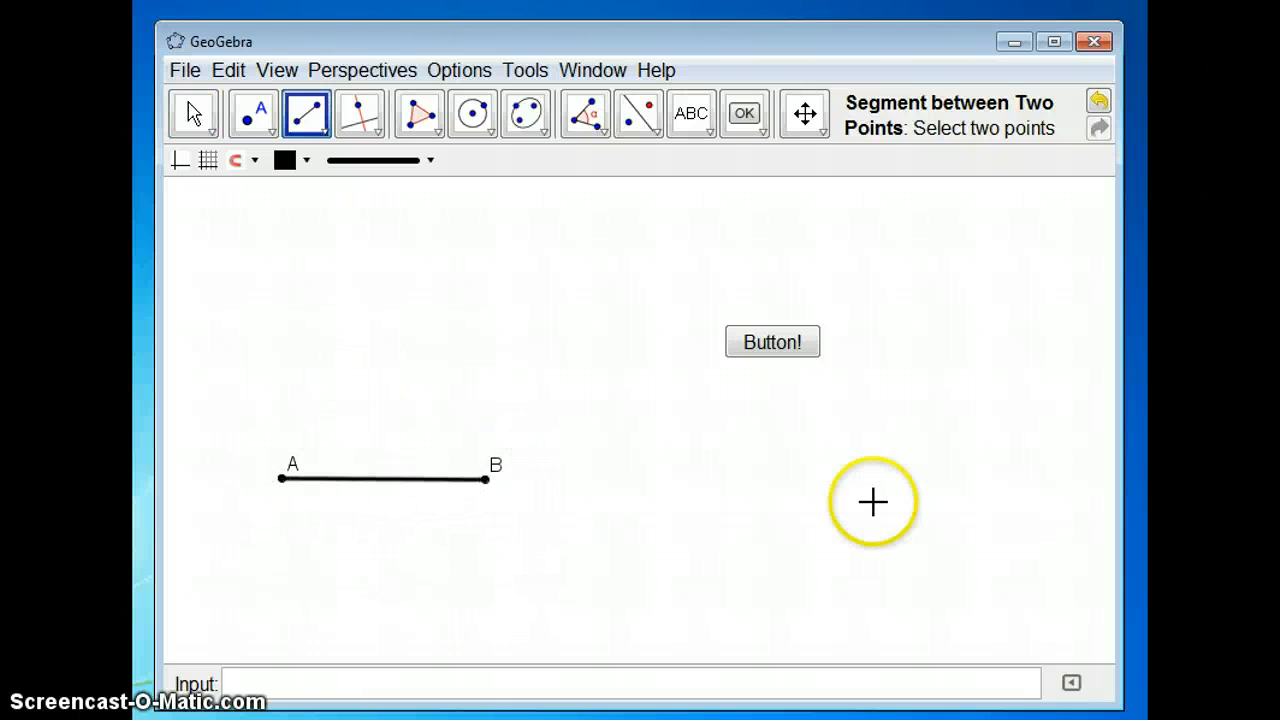
pyautogui.click(734, 487)
pyautogui.click(930, 487)
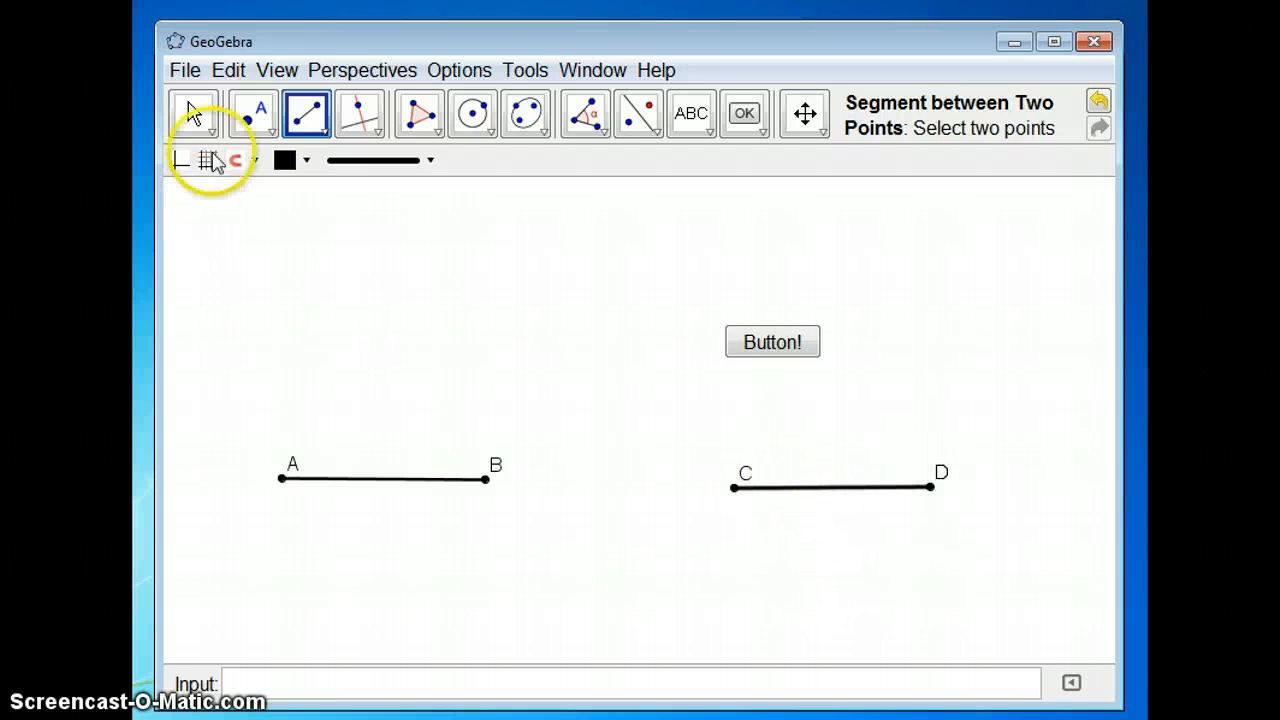
pyautogui.click(194, 113)
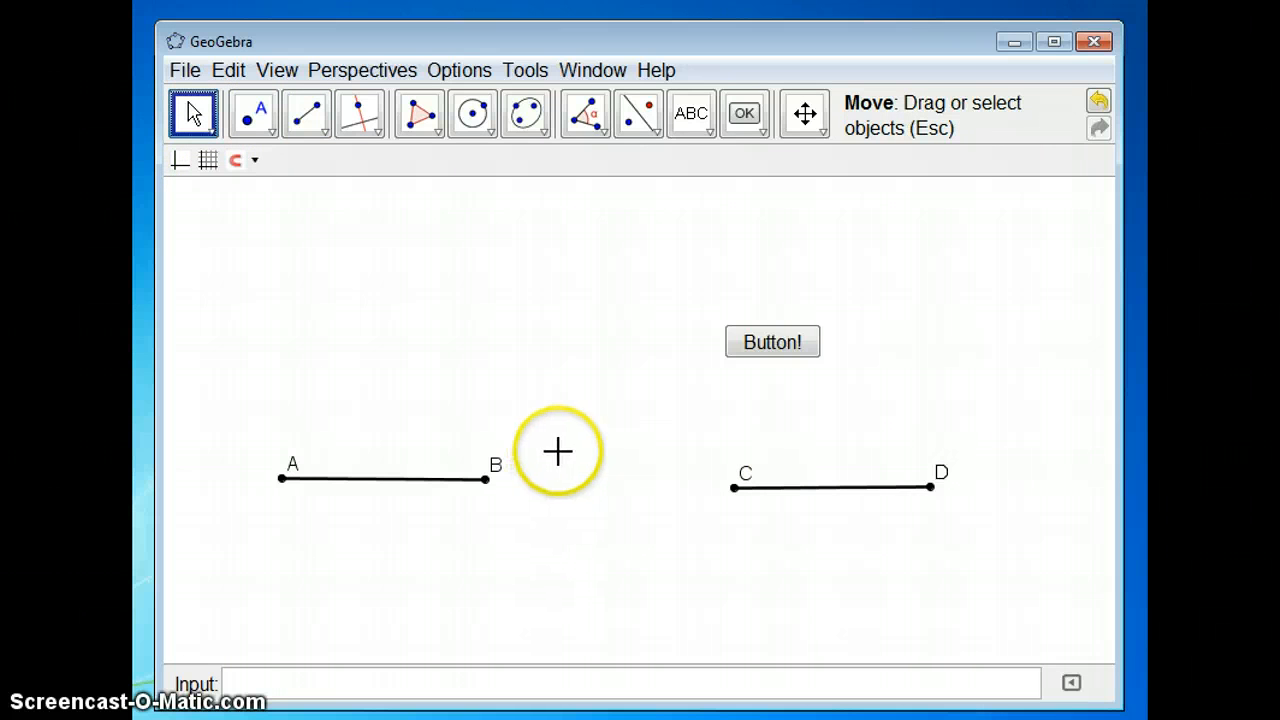
# Set the button's On Click script to JavaScript with generateProblemOneSide("text1", "text2", "answerText");.
pyautogui.rightClick(766, 341)
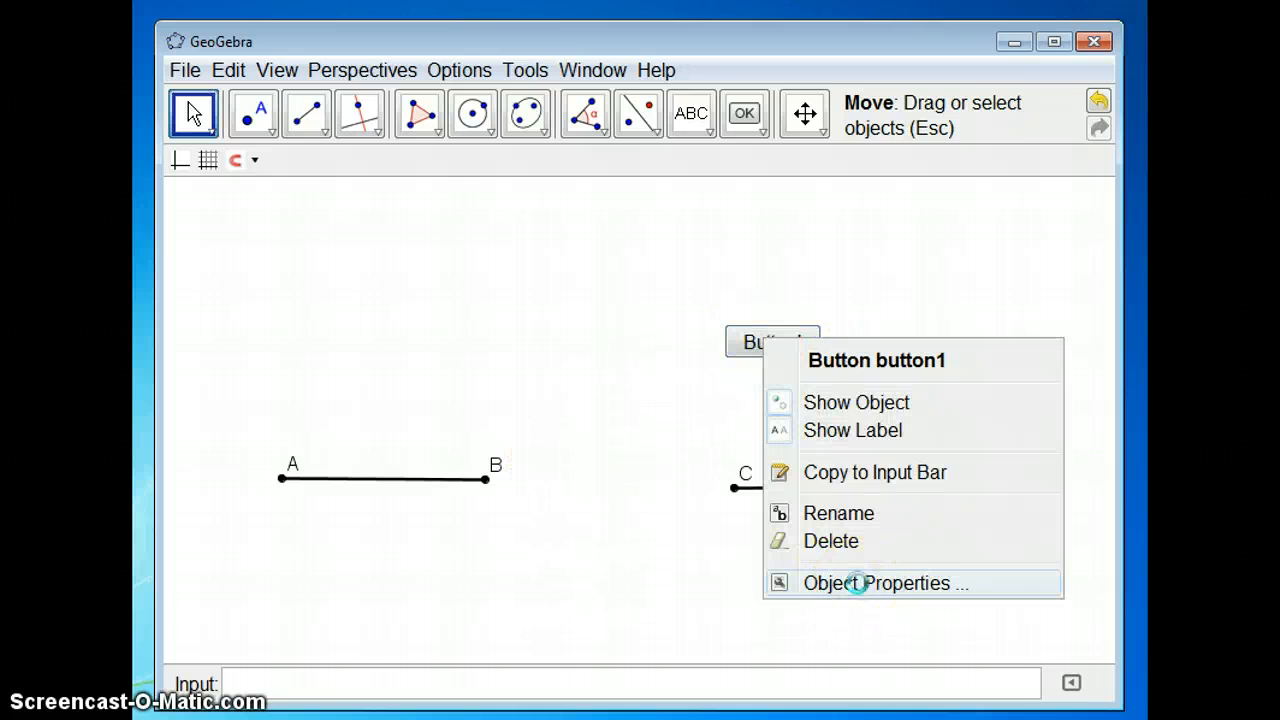
pyautogui.click(858, 584)
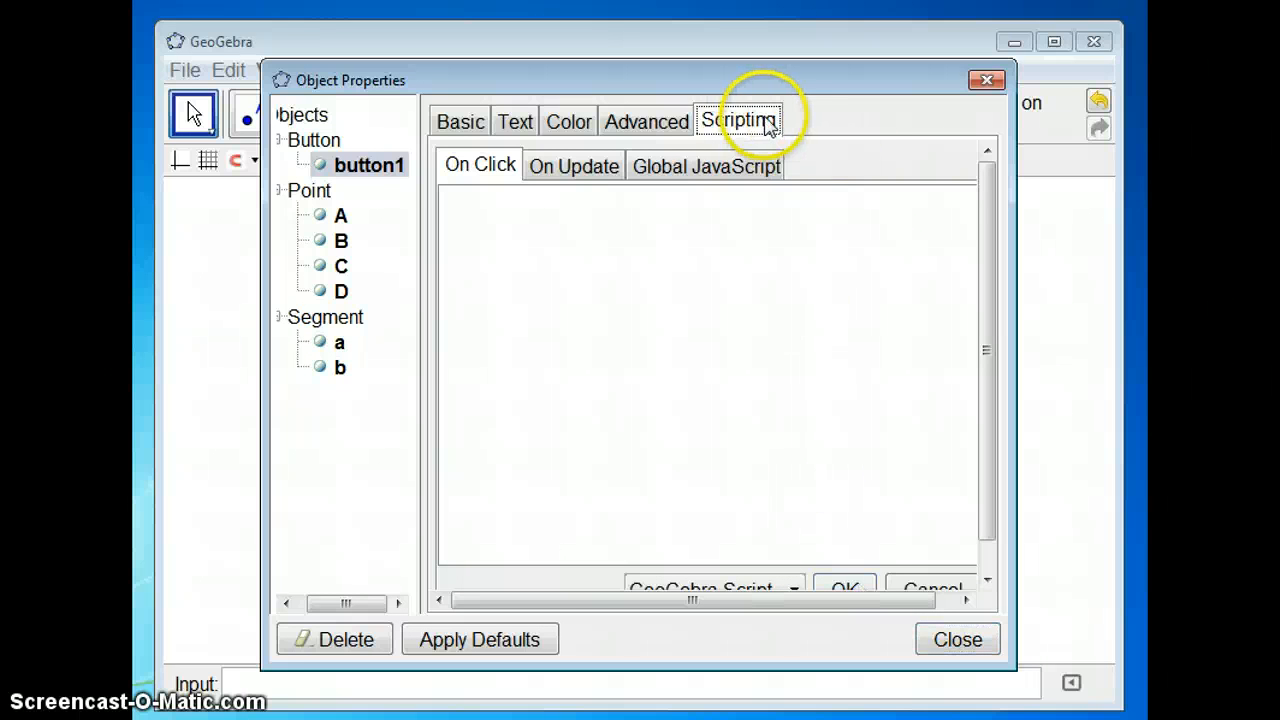
pyautogui.click(478, 166)
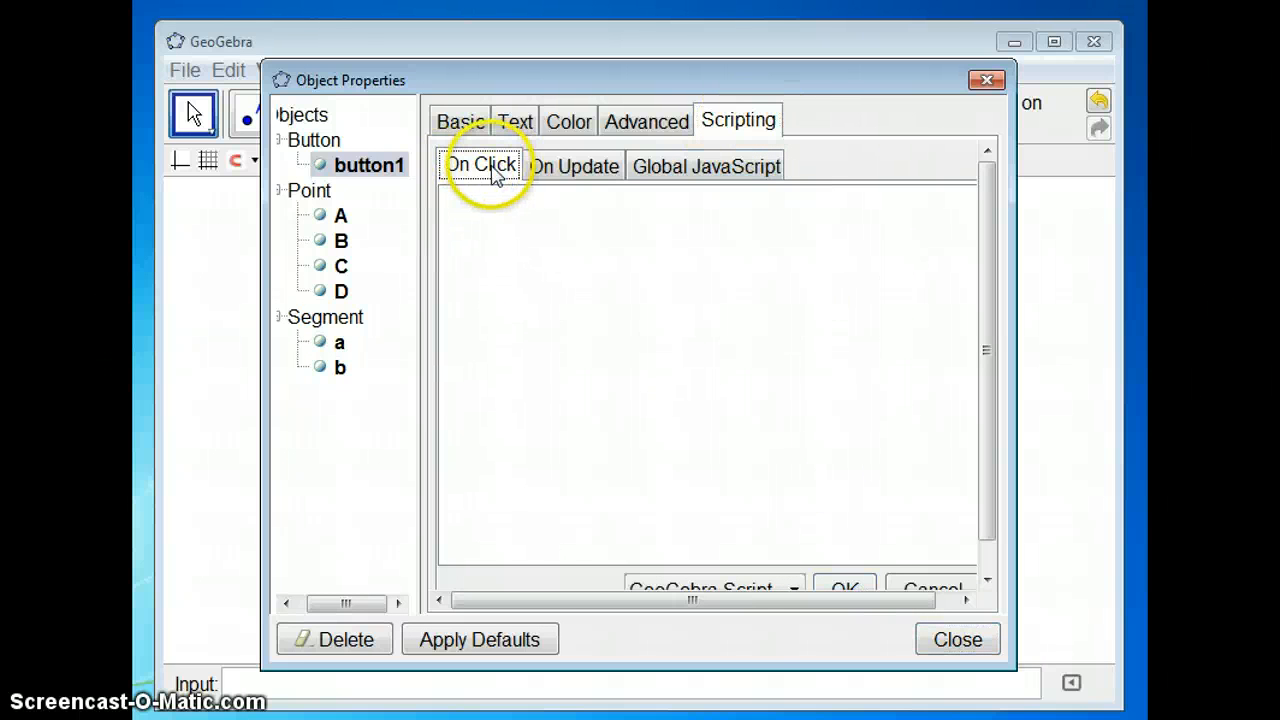
pyautogui.click(765, 588)
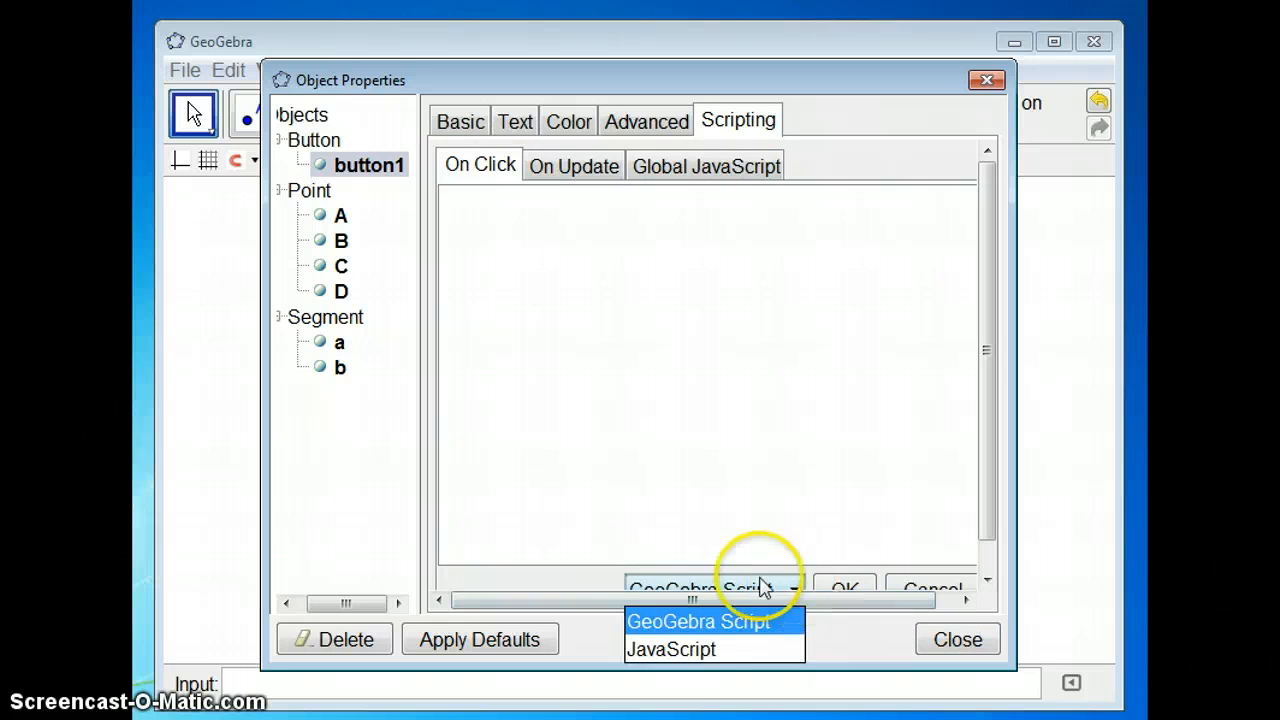
pyautogui.click(690, 650)
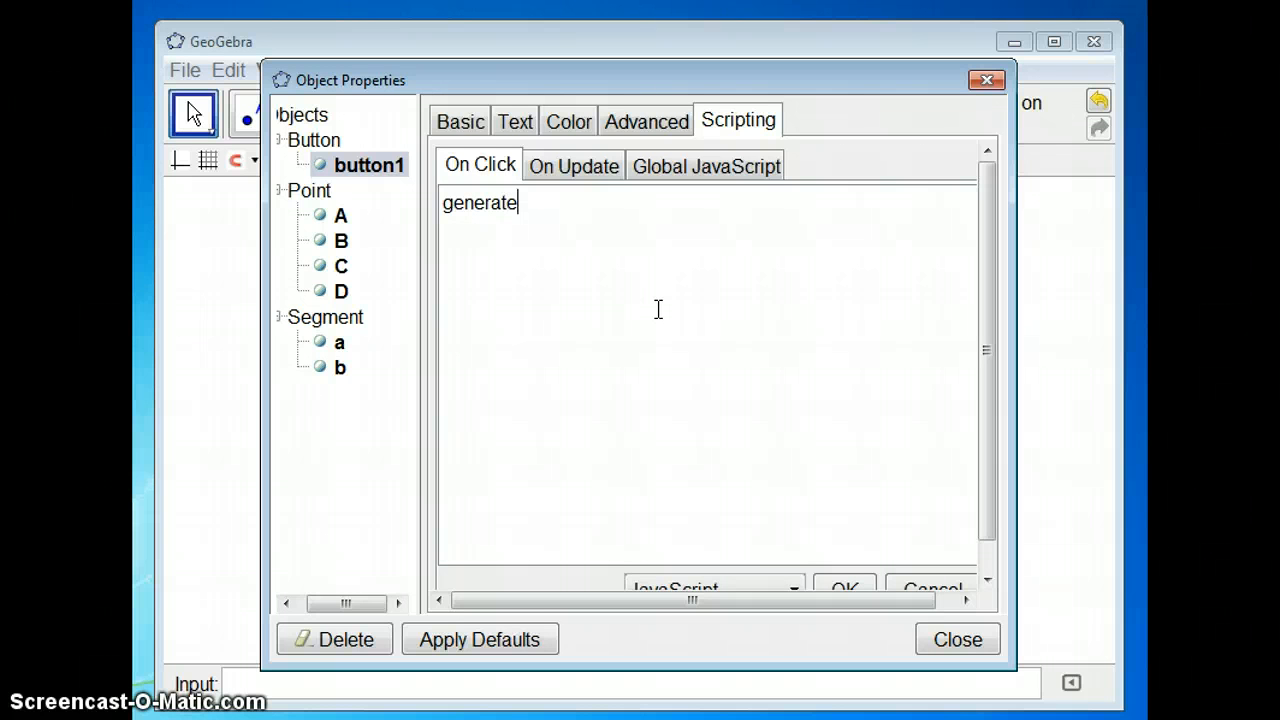
pyautogui.click(543, 425)
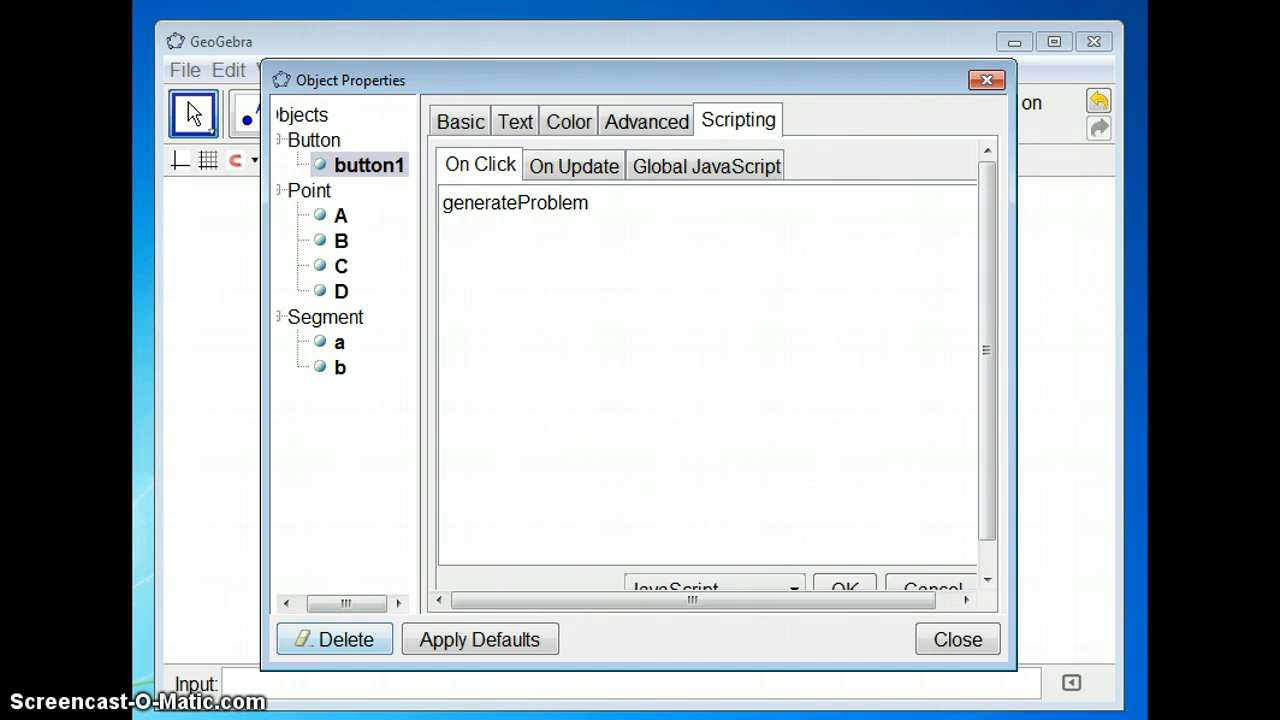
pyautogui.click(640, 205)
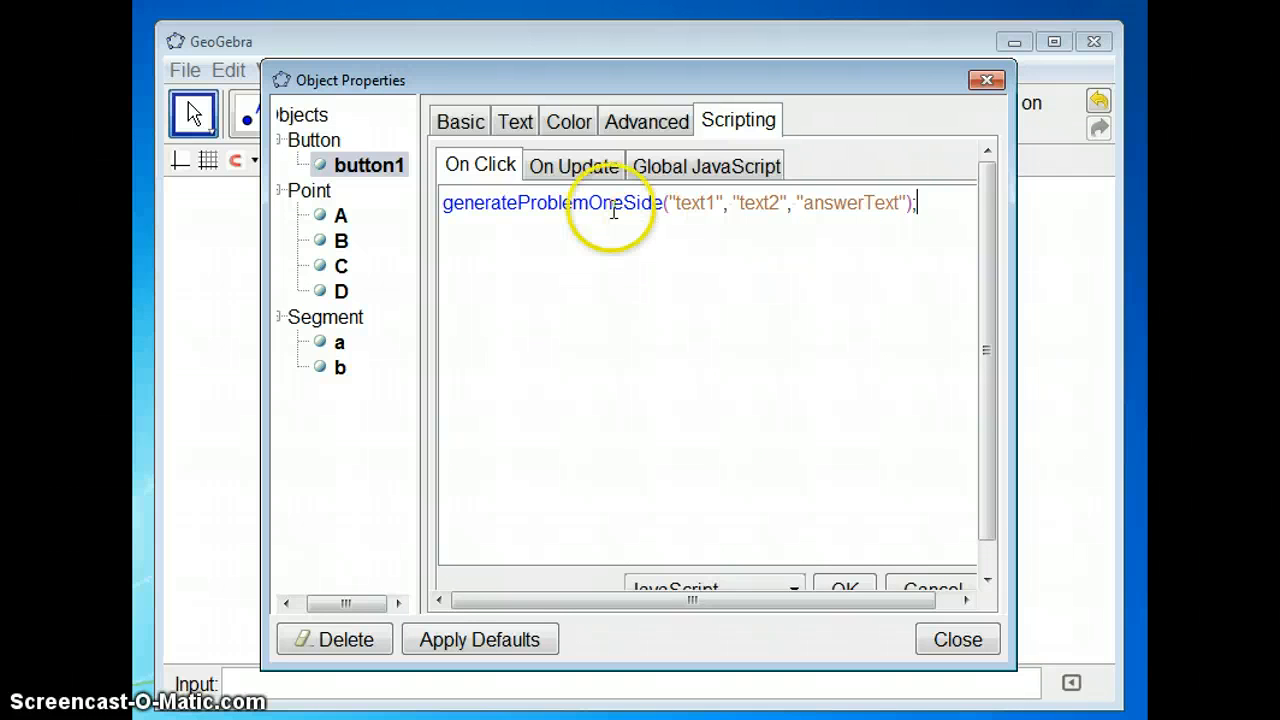
pyautogui.click(846, 592)
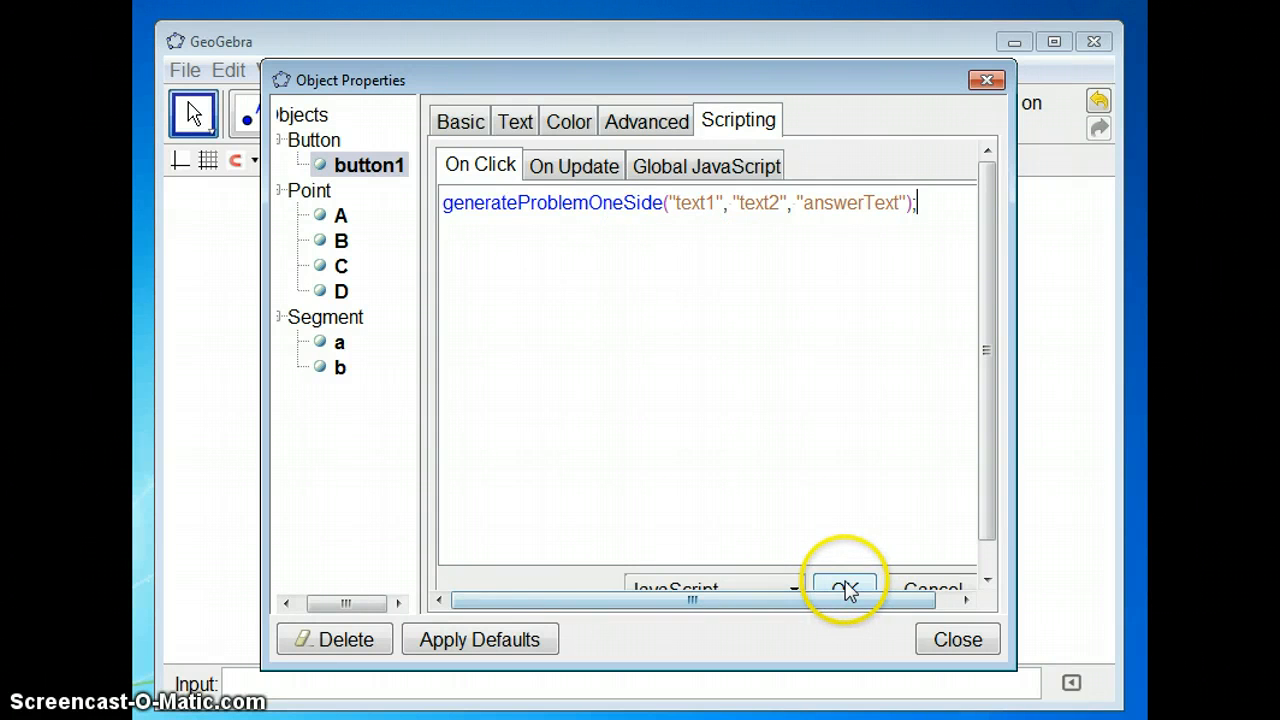
pyautogui.click(984, 636)
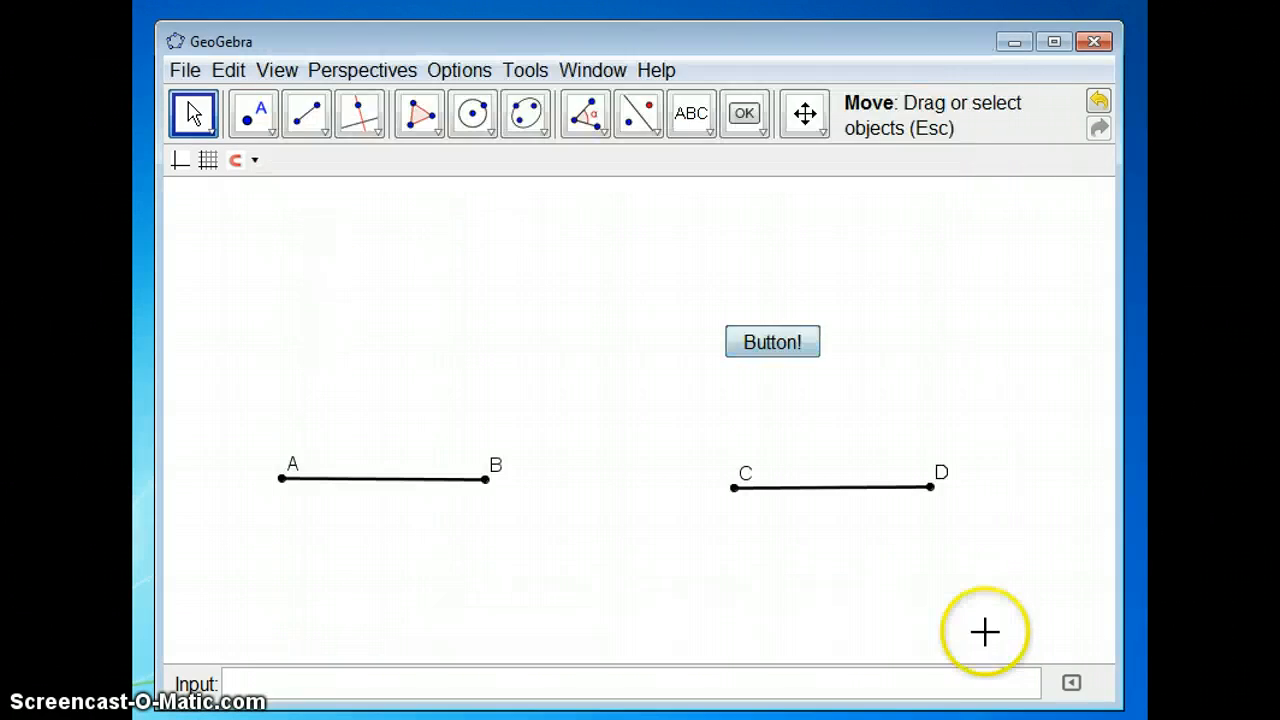
# Generate a problem with the button and place the expression above AB, the number above CD and the answer text below CD.
pyautogui.click(779, 343)
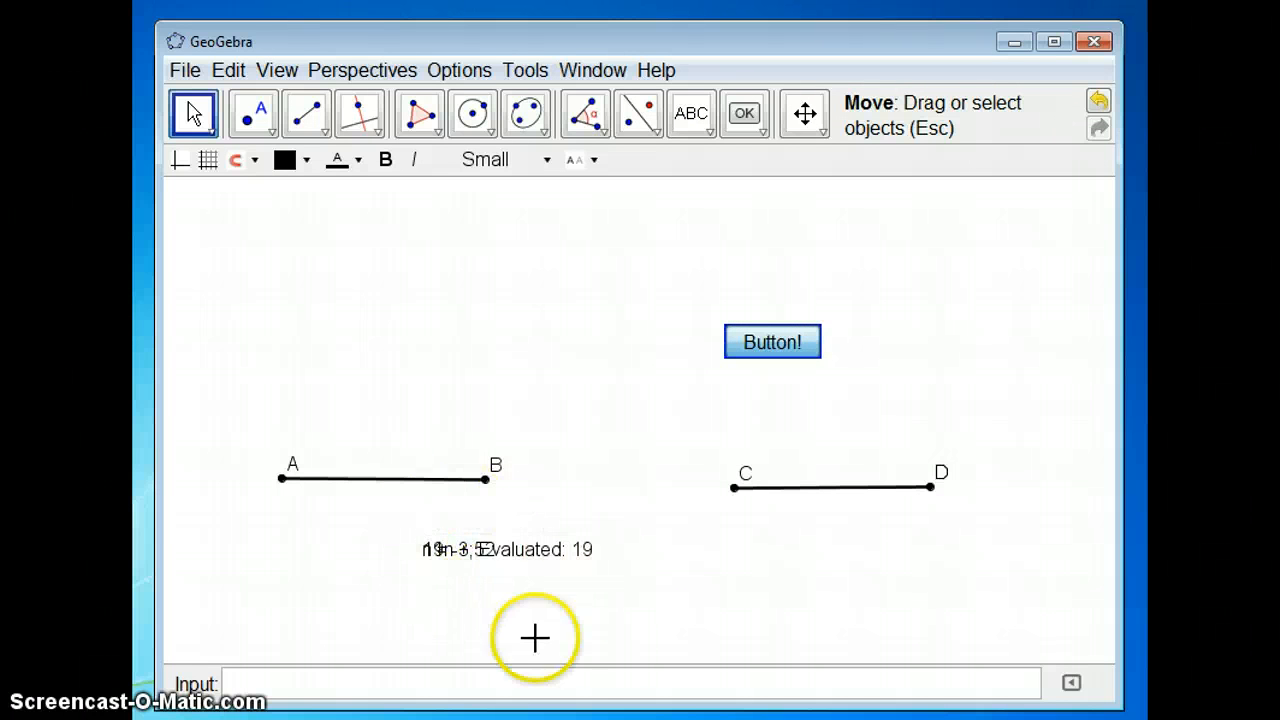
pyautogui.moveTo(540, 551); pyautogui.dragTo(767, 570)
pyautogui.click(894, 571)
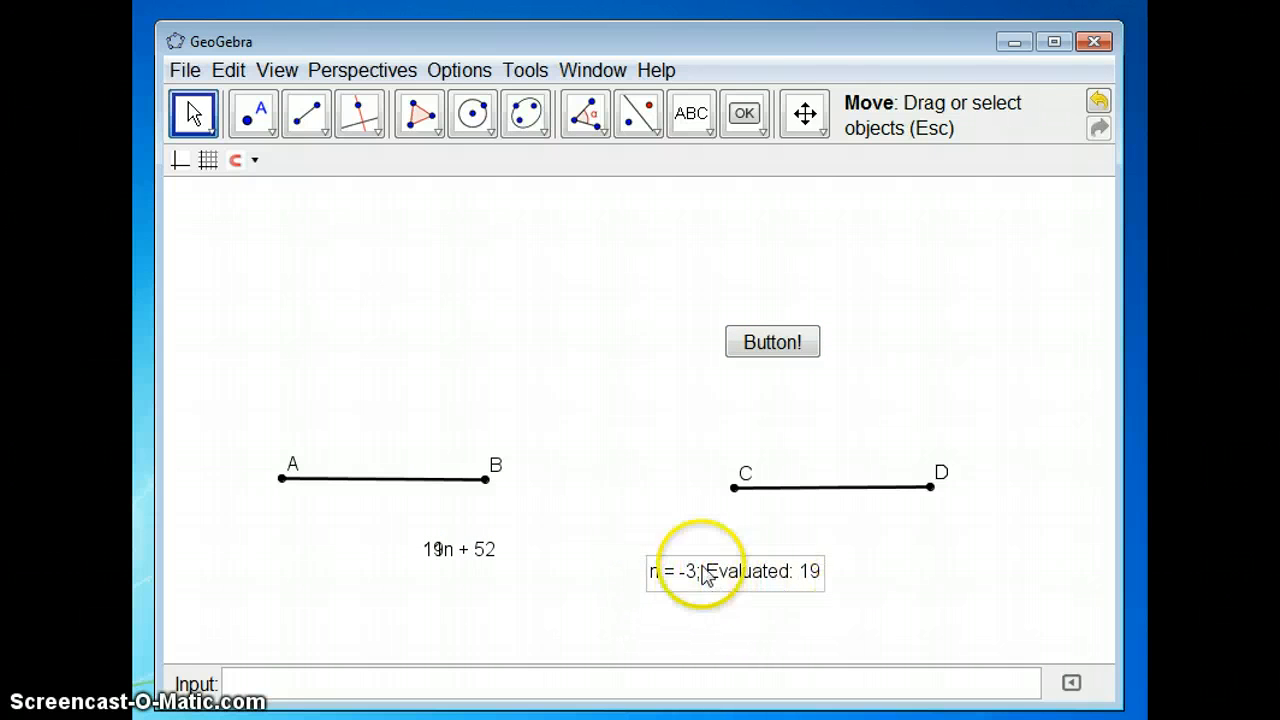
pyautogui.moveTo(474, 560); pyautogui.dragTo(578, 410)
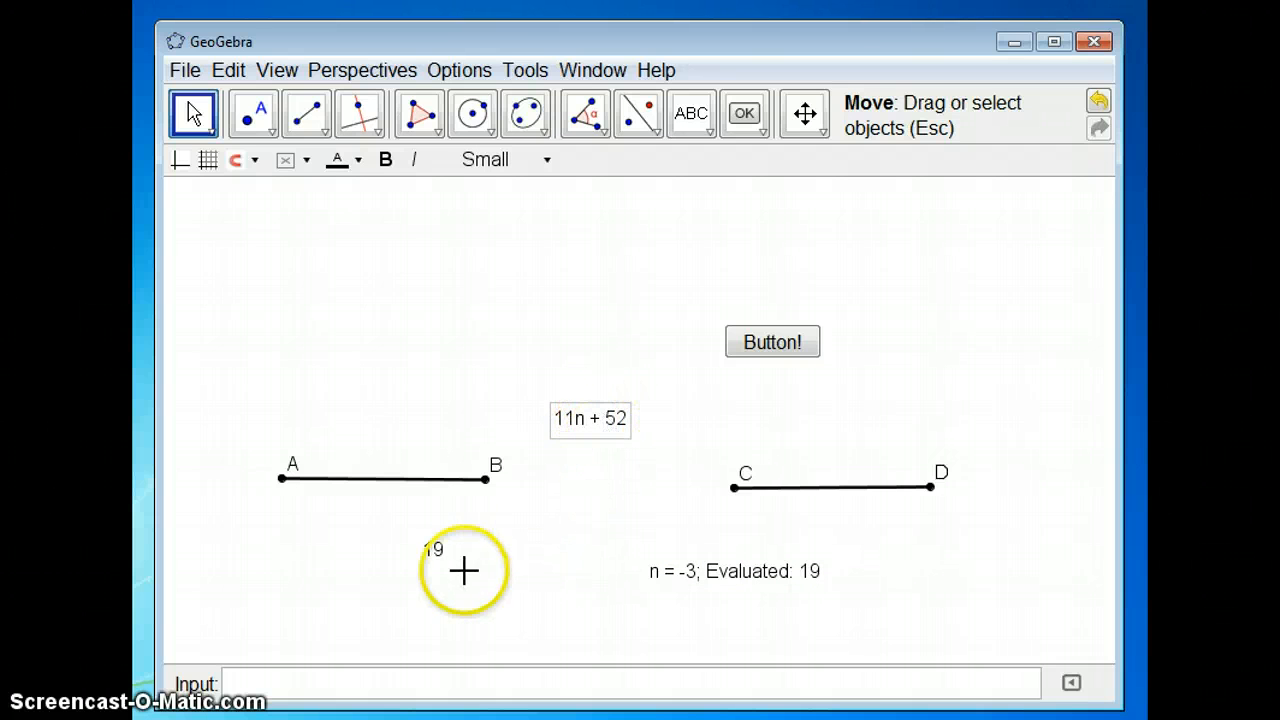
pyautogui.moveTo(440, 565); pyautogui.dragTo(429, 434)
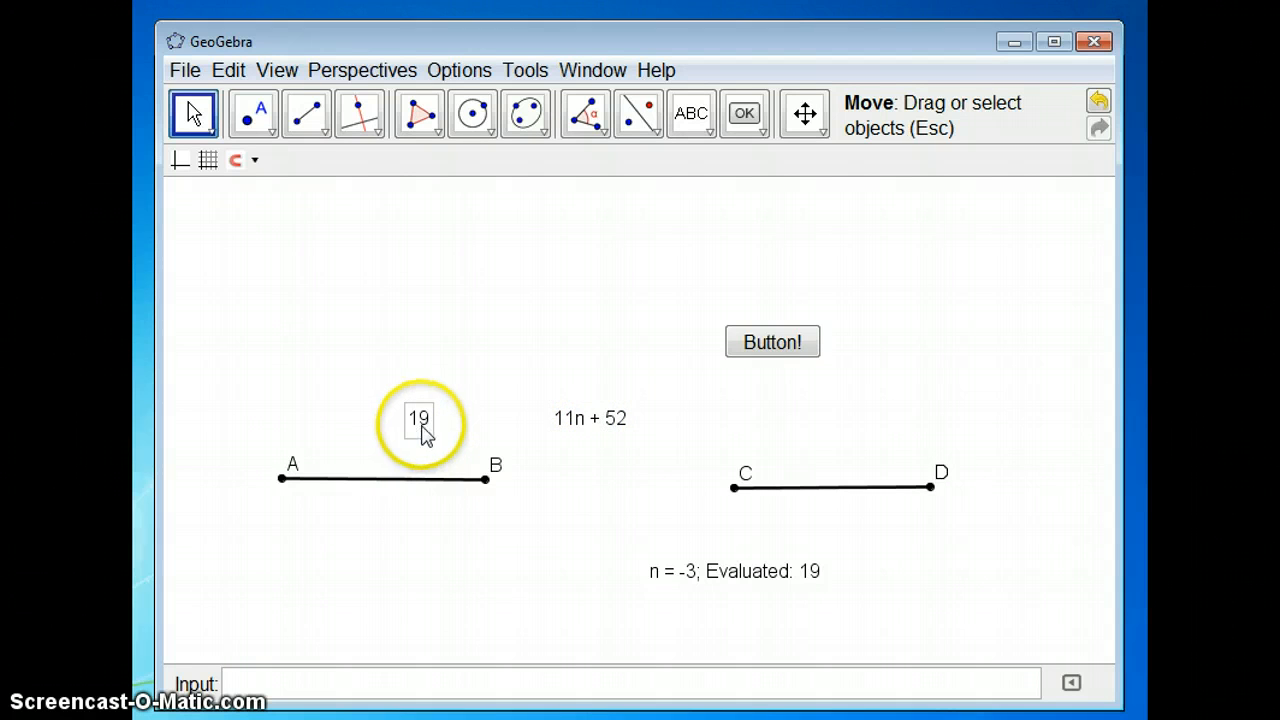
pyautogui.moveTo(420, 429); pyautogui.dragTo(841, 464)
pyautogui.moveTo(551, 432); pyautogui.dragTo(380, 446)
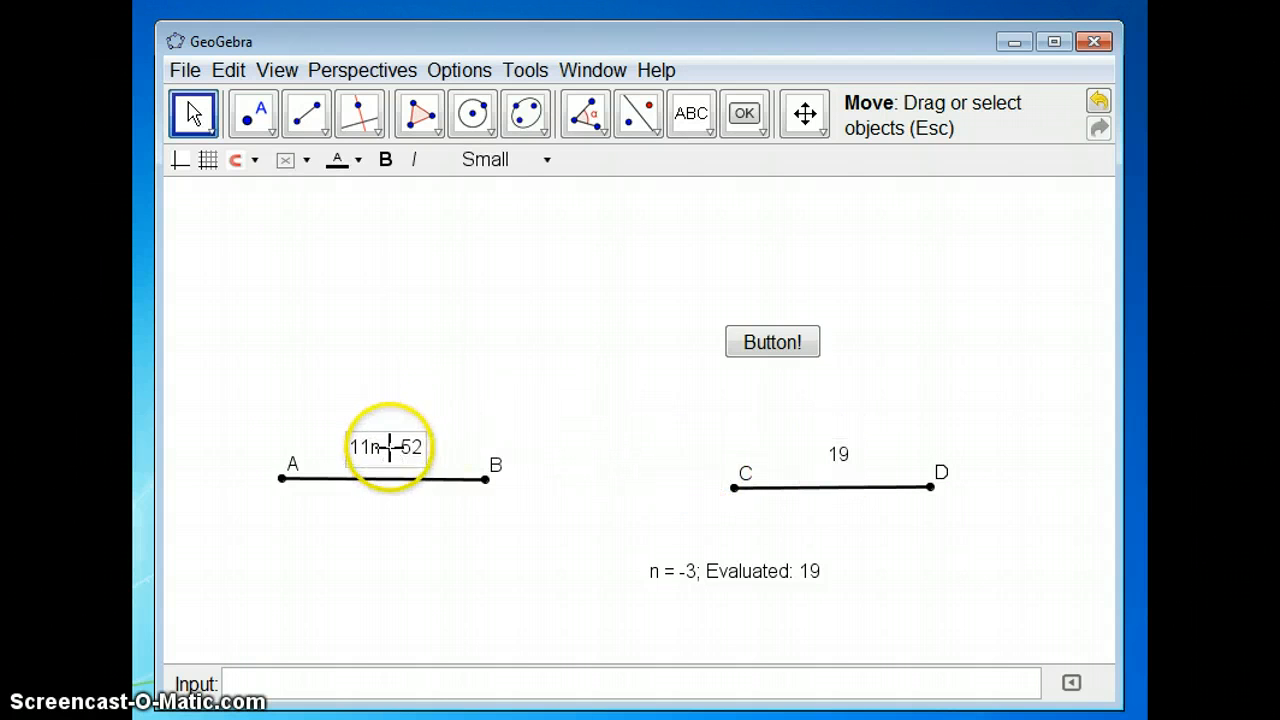
# Move segment CD together with its number closer to point B, and generate two new problems with the button.
pyautogui.moveTo(668, 401); pyautogui.dragTo(974, 522)
pyautogui.moveTo(873, 488); pyautogui.dragTo(768, 485)
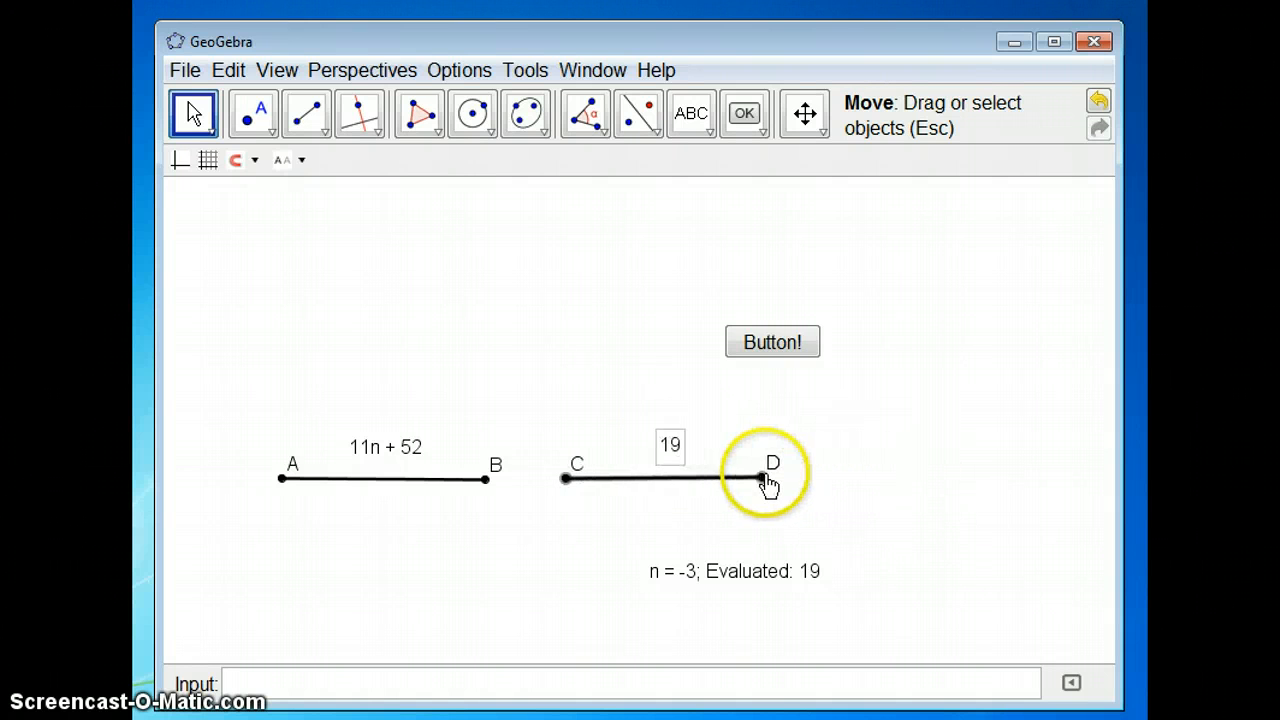
pyautogui.click(709, 526)
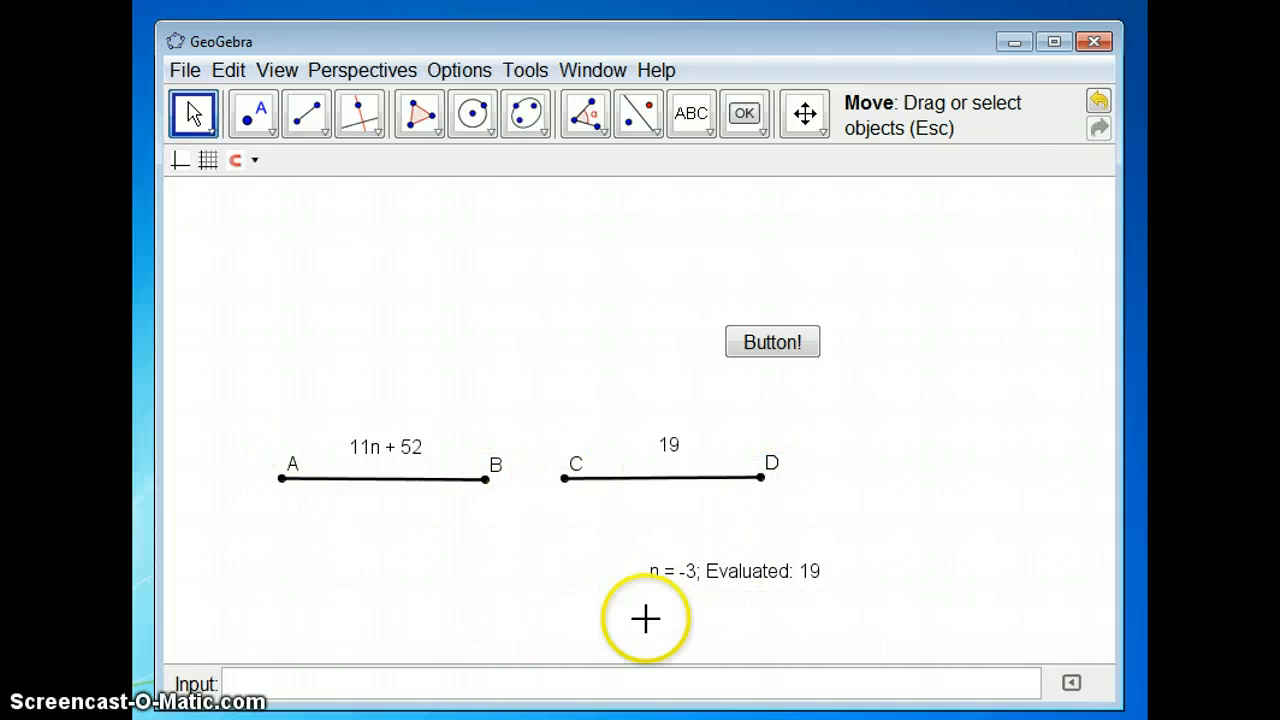
pyautogui.click(793, 344)
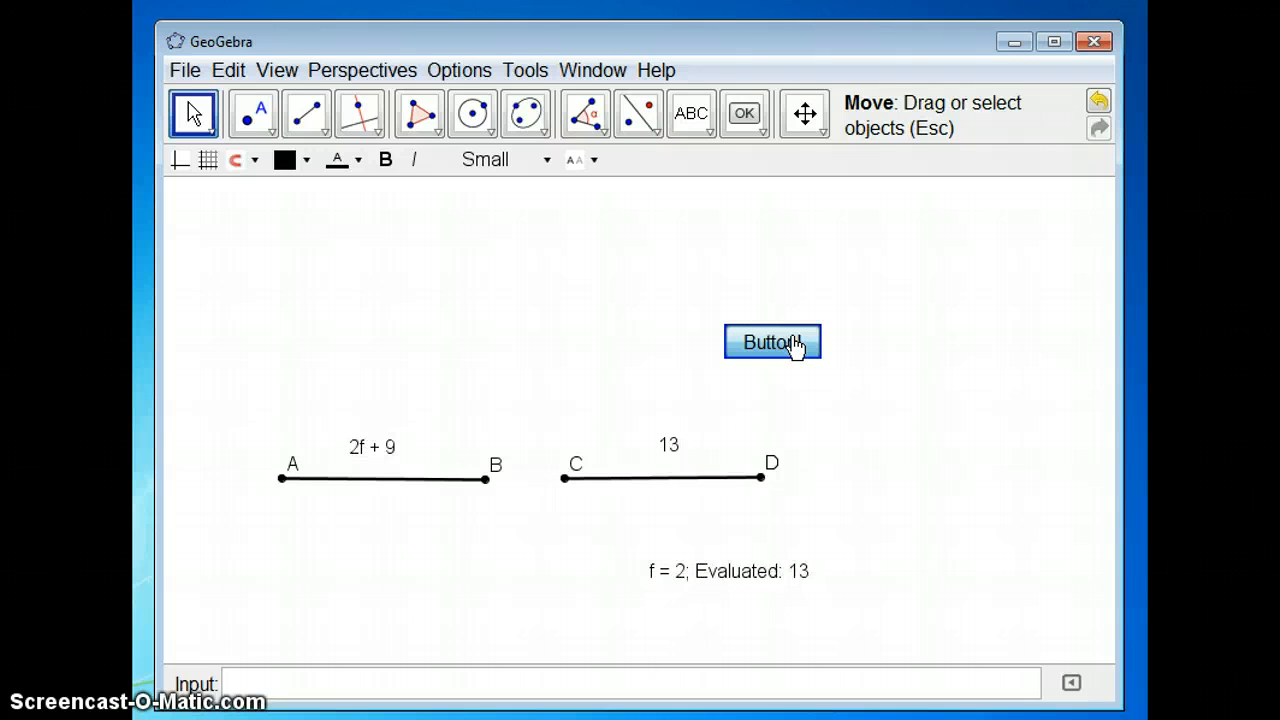
pyautogui.click(795, 347)
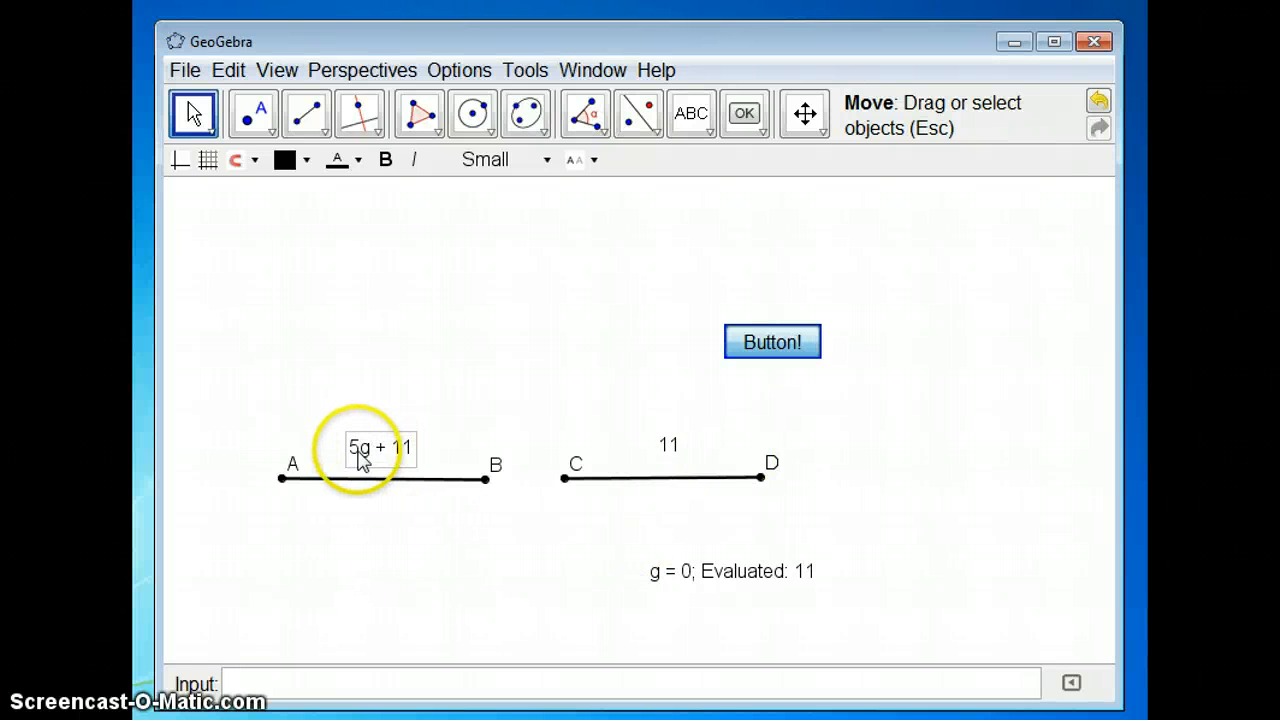
# Add "x" as the fourth argument of generateProblemOneSide in the button's On Click script and generate a problem.
pyautogui.rightClick(766, 340)
pyautogui.click(864, 576)
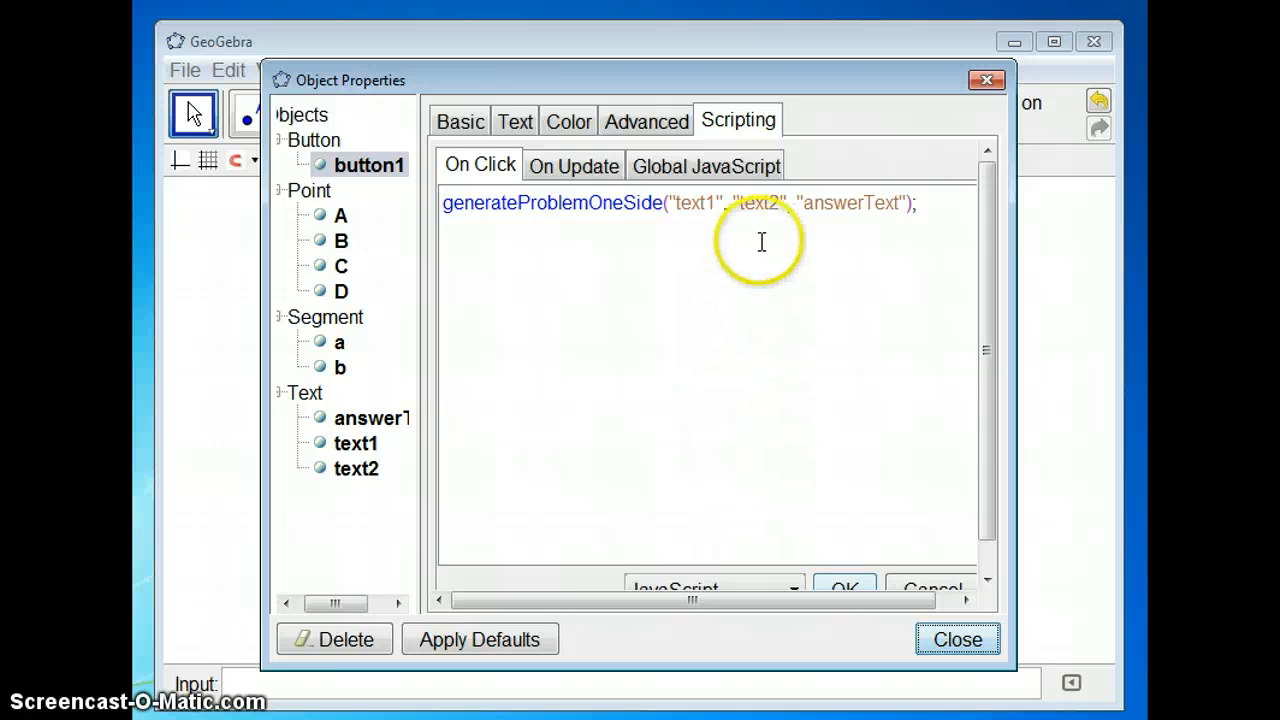
pyautogui.click(907, 204)
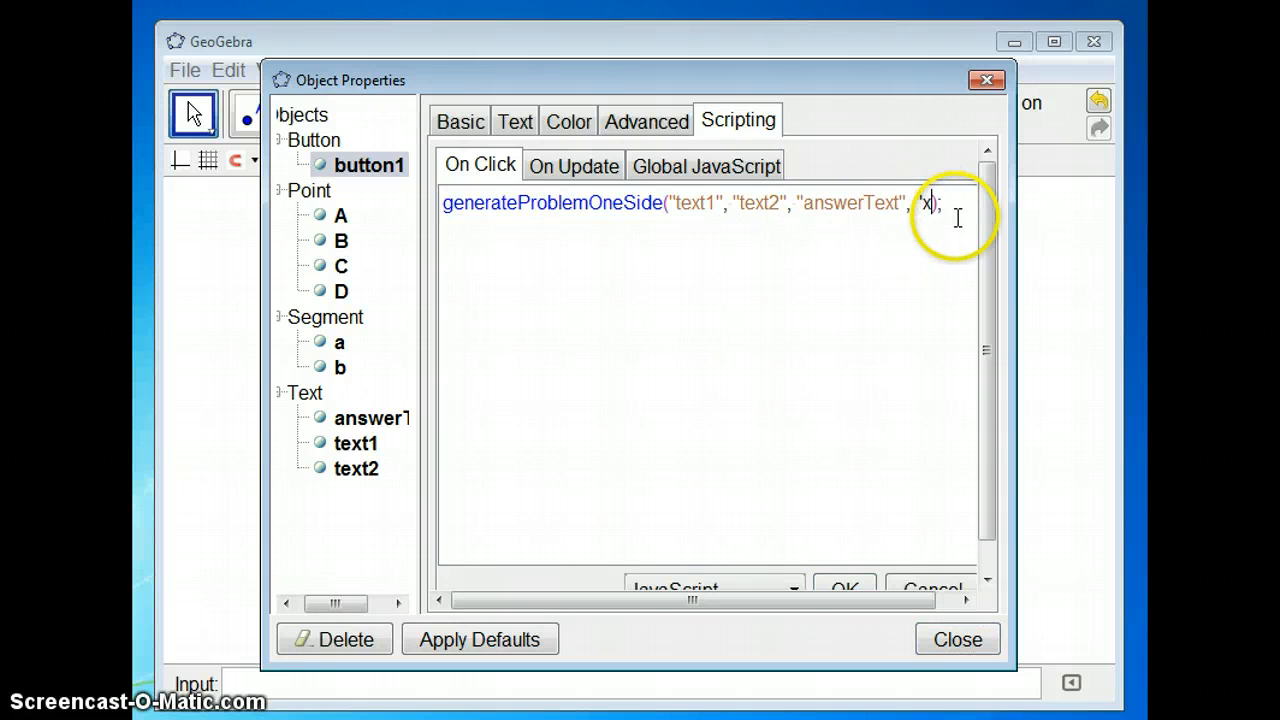
pyautogui.click(845, 588)
pyautogui.click(958, 639)
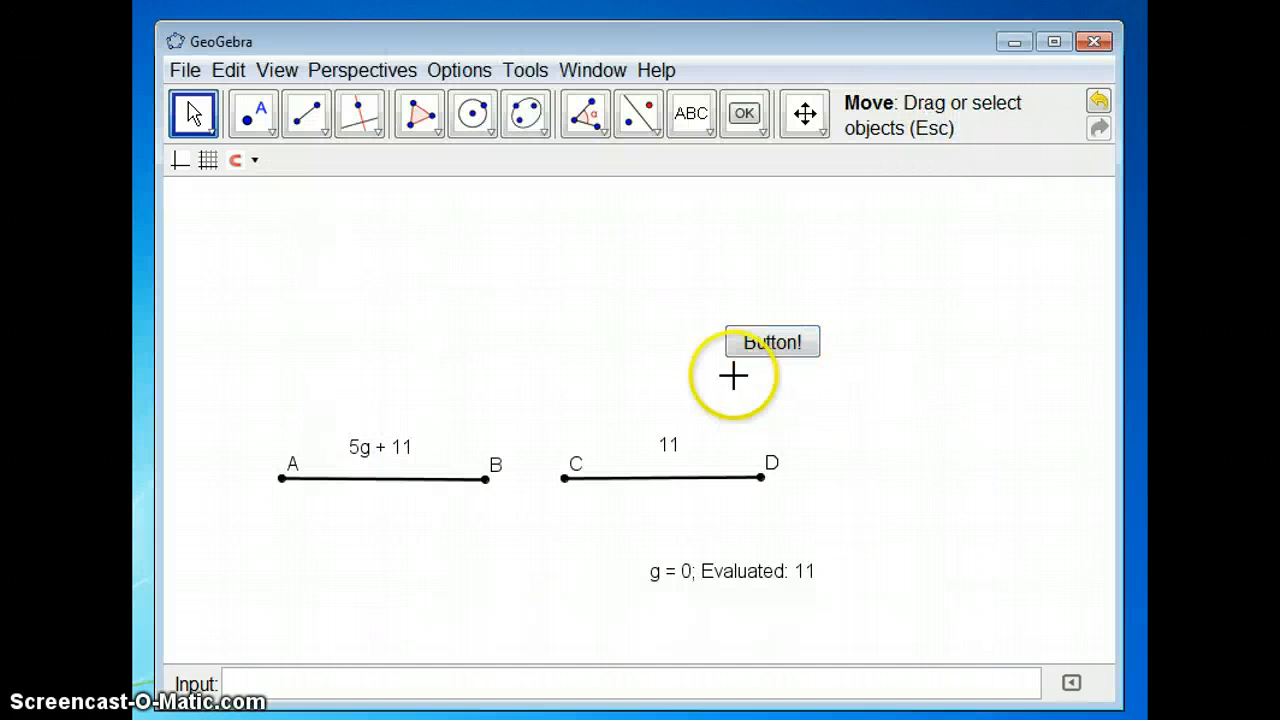
pyautogui.click(768, 350)
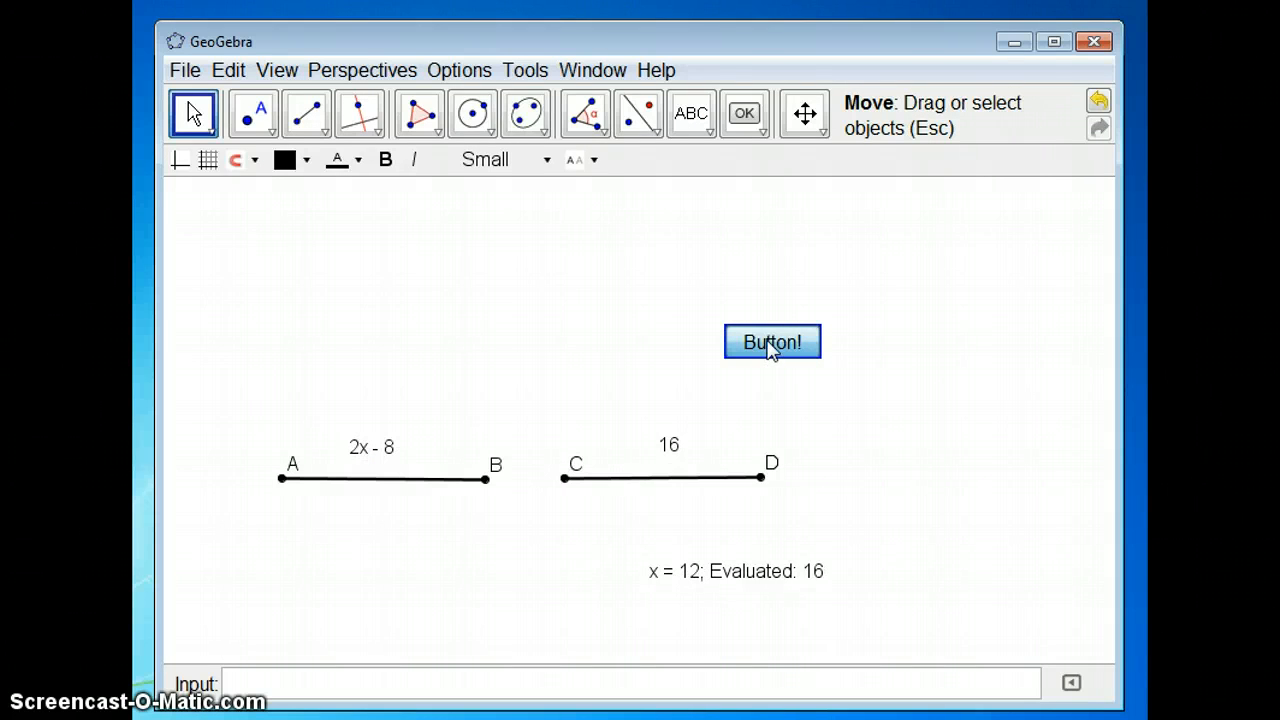
# Add 35 as the fifth argument, after "x", of generateProblemOneSide in the button's On Click script.
pyautogui.rightClick(768, 345)
pyautogui.click(883, 586)
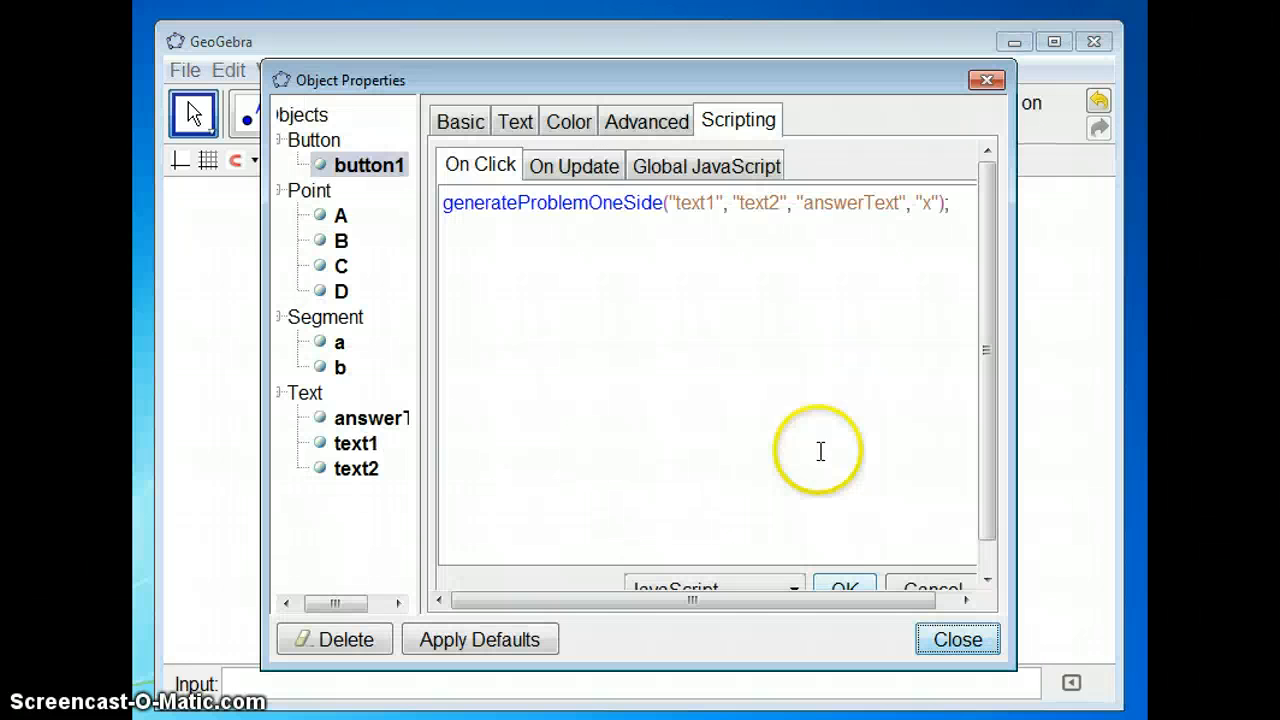
pyautogui.click(940, 204)
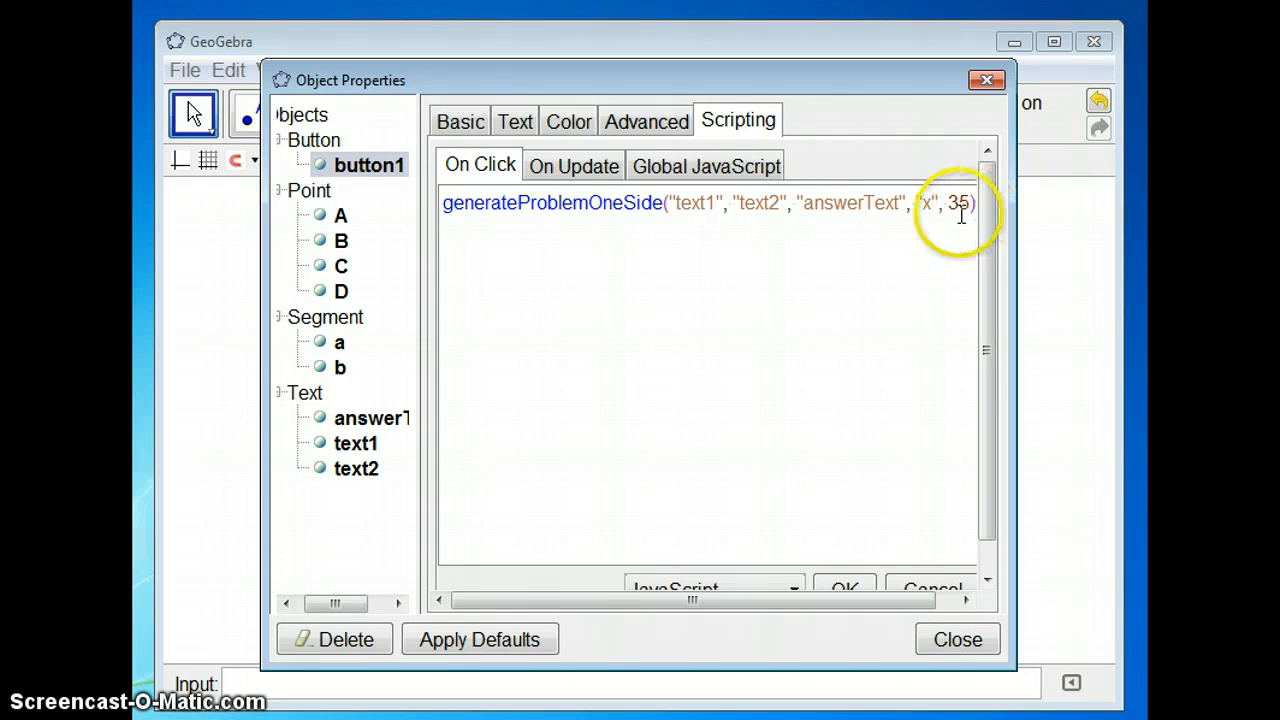
pyautogui.click(845, 590)
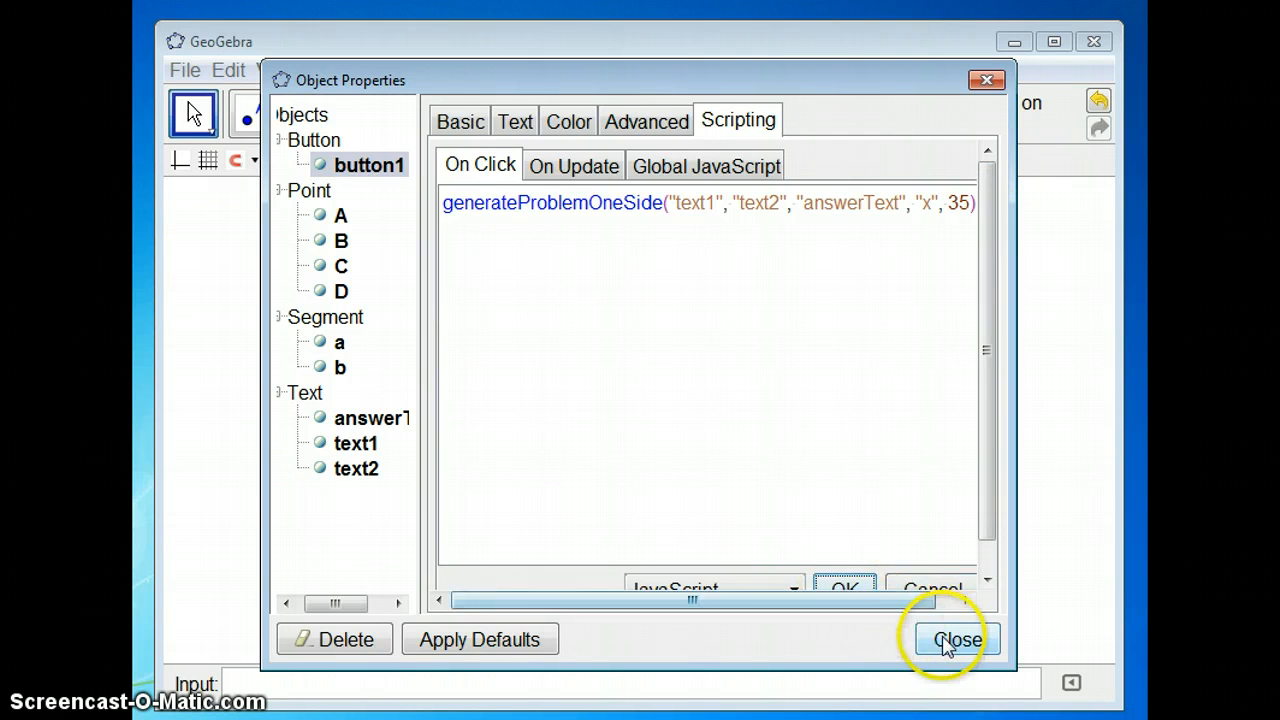
pyautogui.click(955, 639)
# Generate several problems in a row with the button to test the fixed value of 35.
pyautogui.click(772, 342)
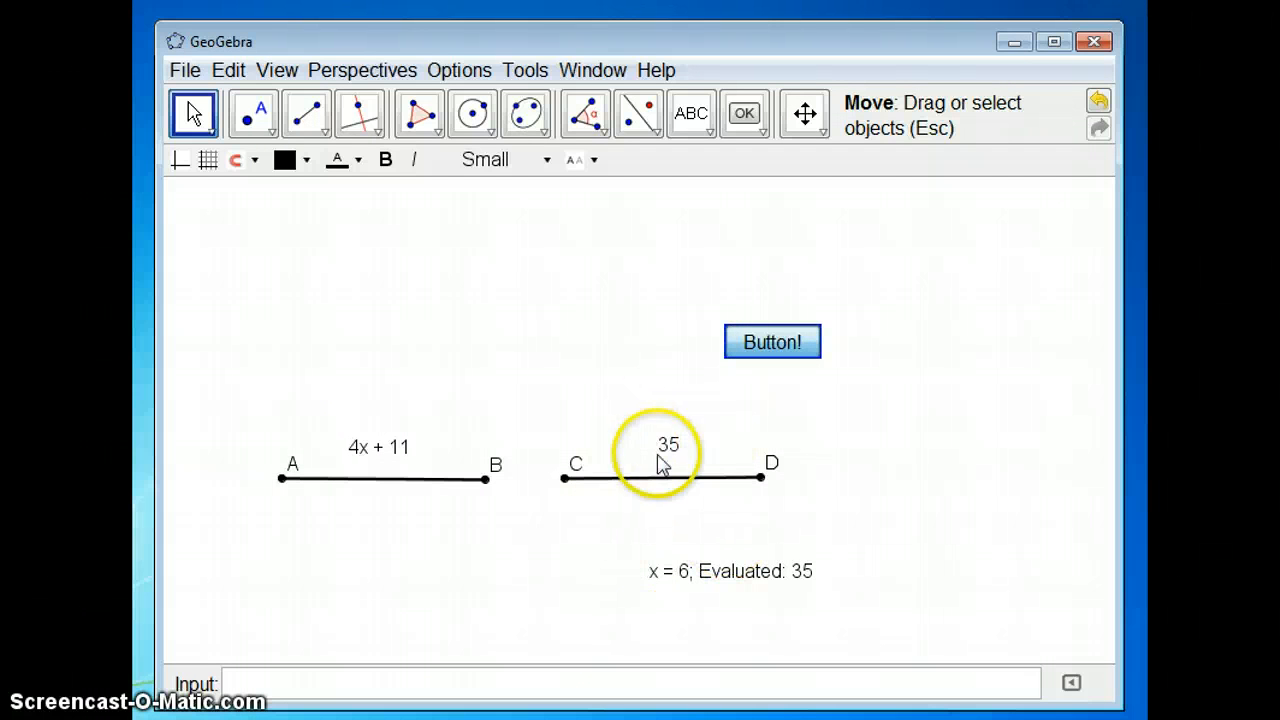
pyautogui.click(787, 352)
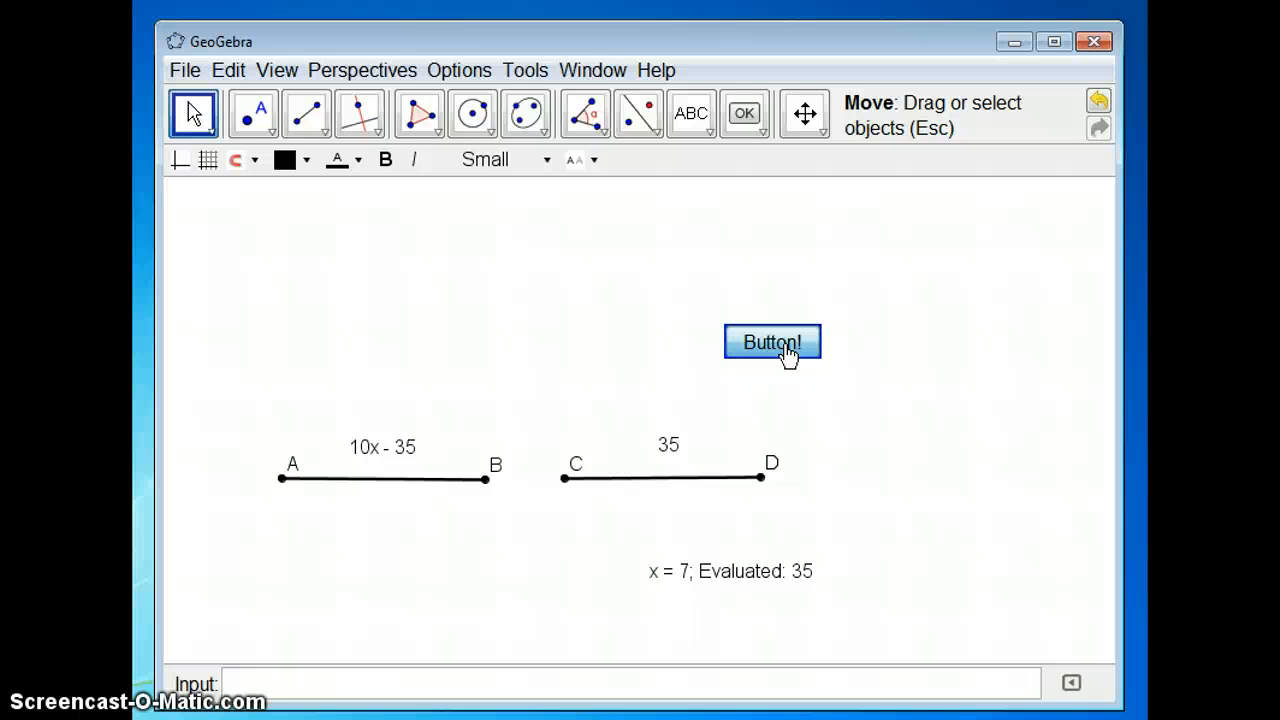
pyautogui.click(788, 352)
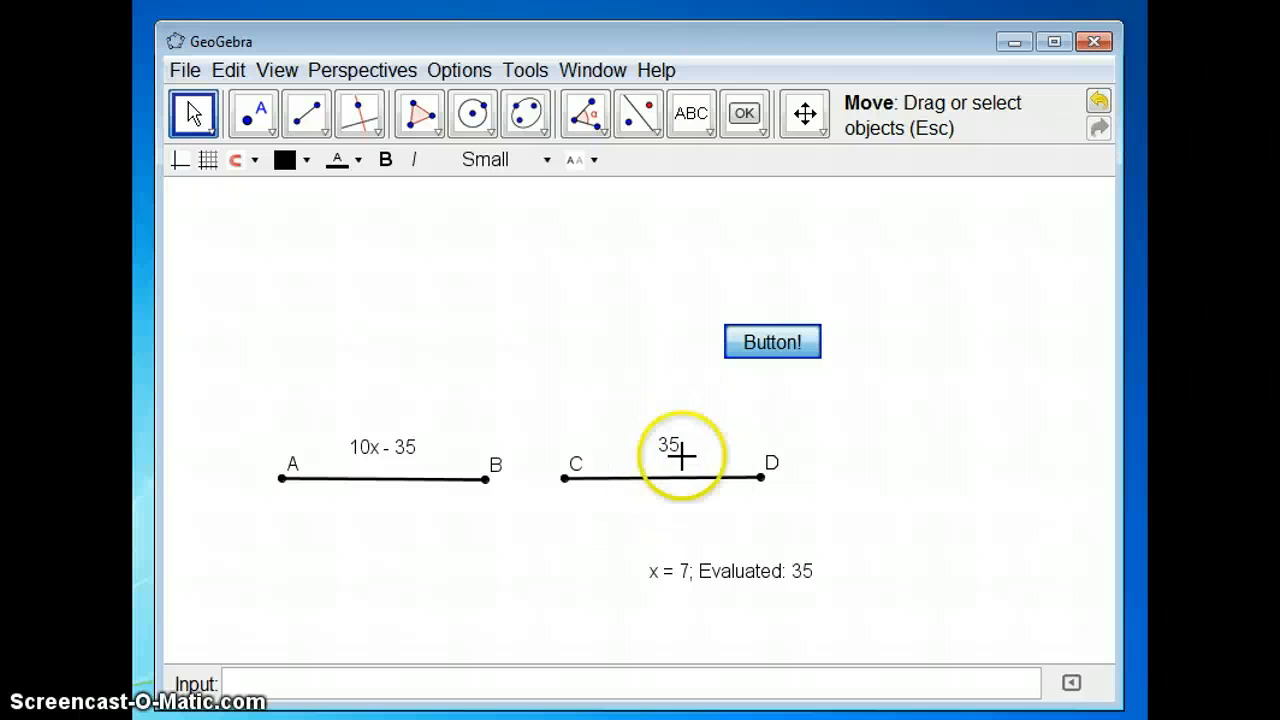
pyautogui.click(788, 352)
pyautogui.click(787, 351)
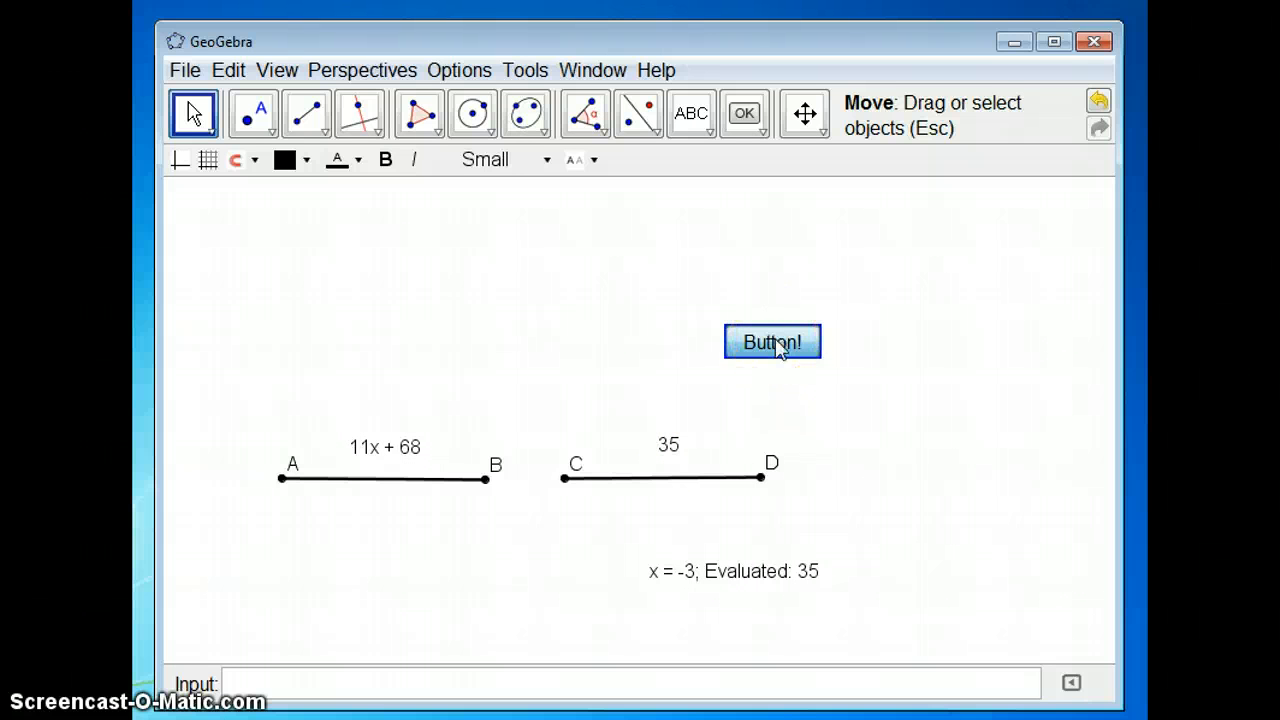
# Delete the number above CD, the expression above AB and the answer text below CD.
pyautogui.click(674, 447)
pyautogui.press('Delete')
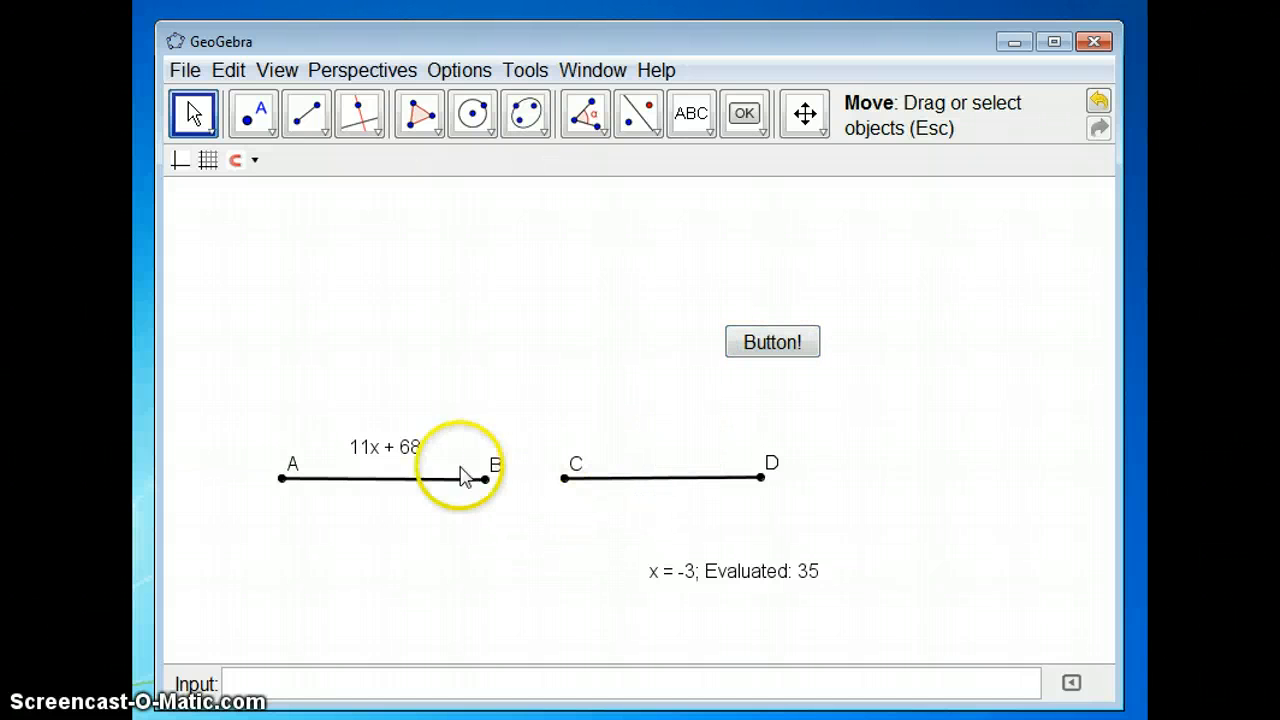
pyautogui.click(384, 448)
pyautogui.press('Delete')
pyautogui.click(781, 576)
pyautogui.press('Delete')
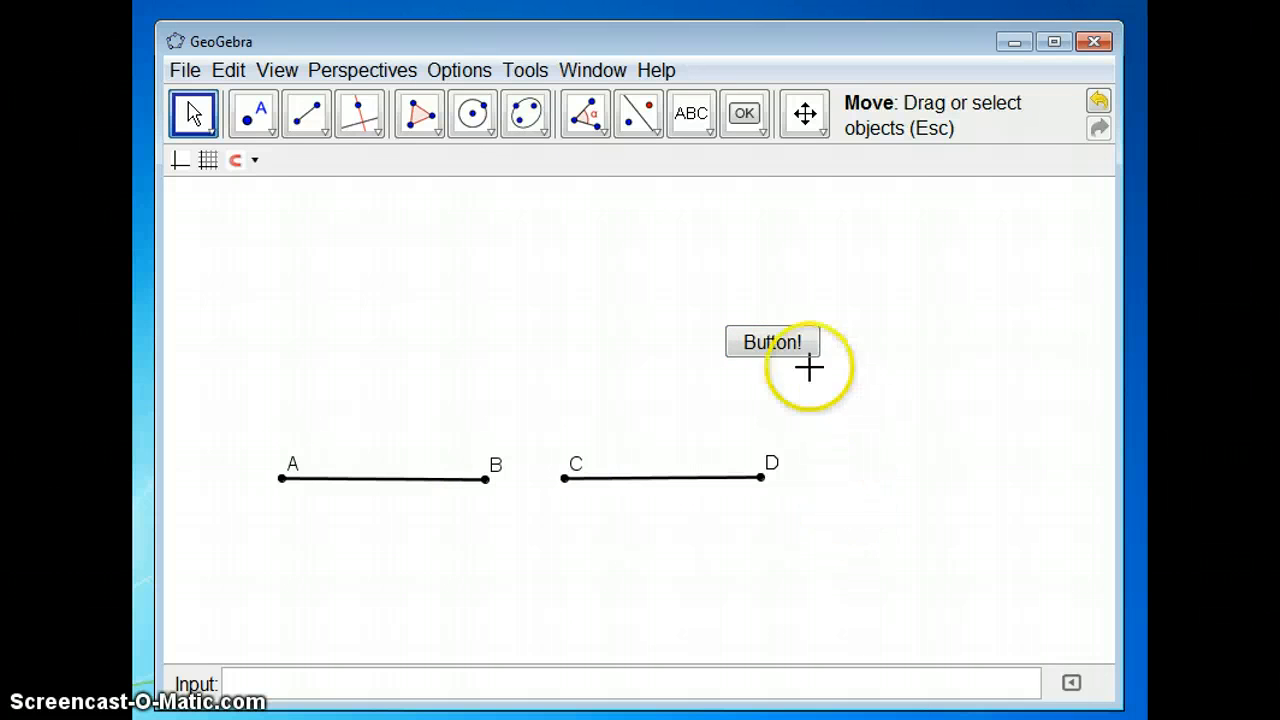
# Replace the button's On Click script with generateProblemBothSides("text1", "text2", "answerText"); and apply it.
pyautogui.rightClick(777, 352)
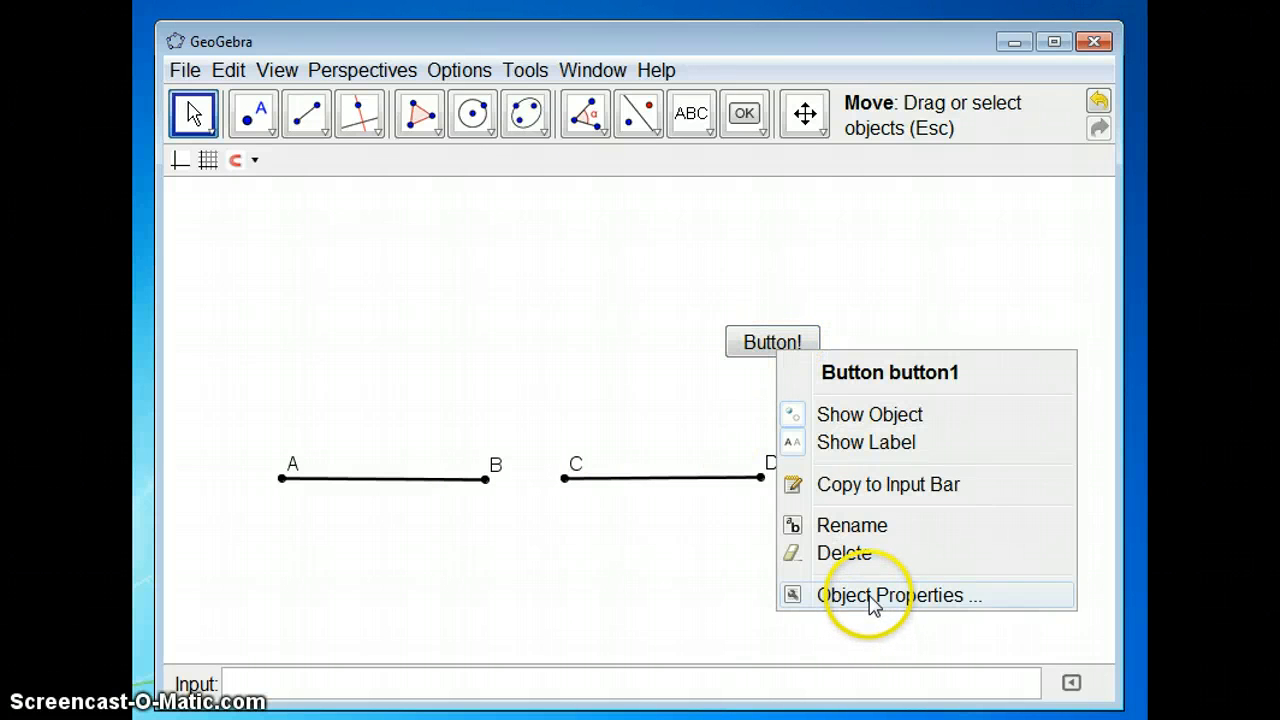
pyautogui.click(637, 594)
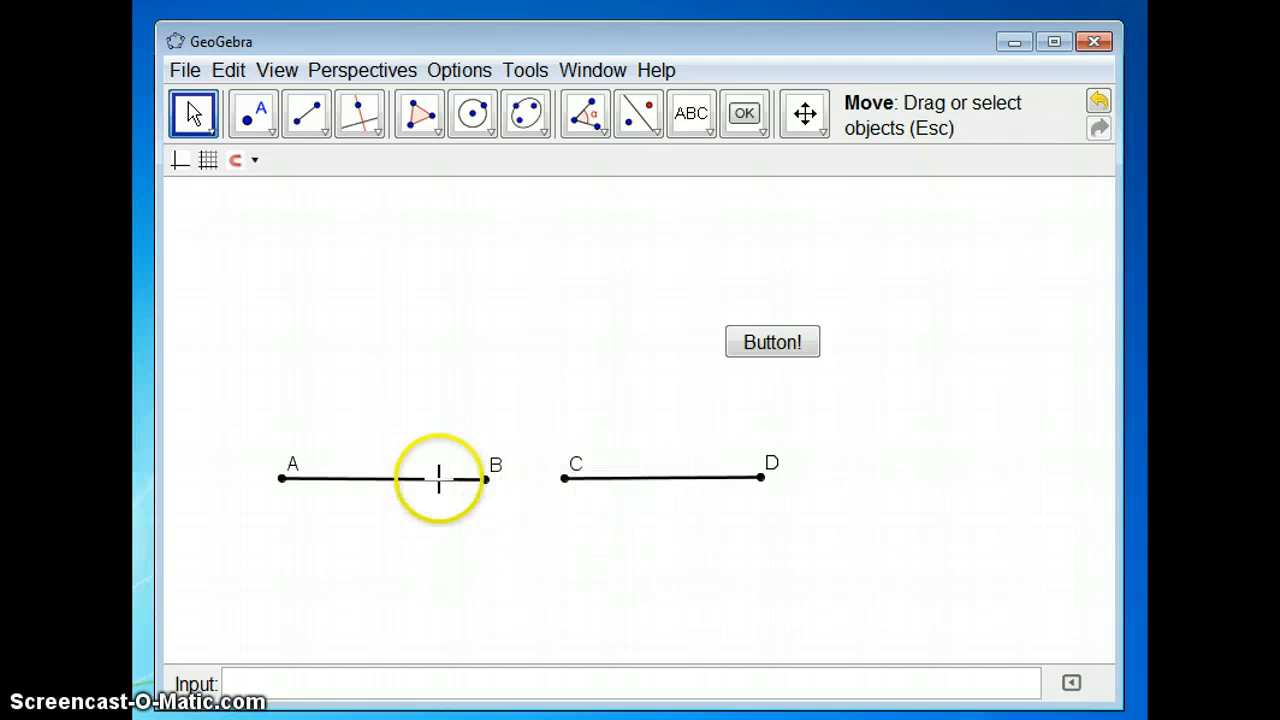
pyautogui.rightClick(764, 352)
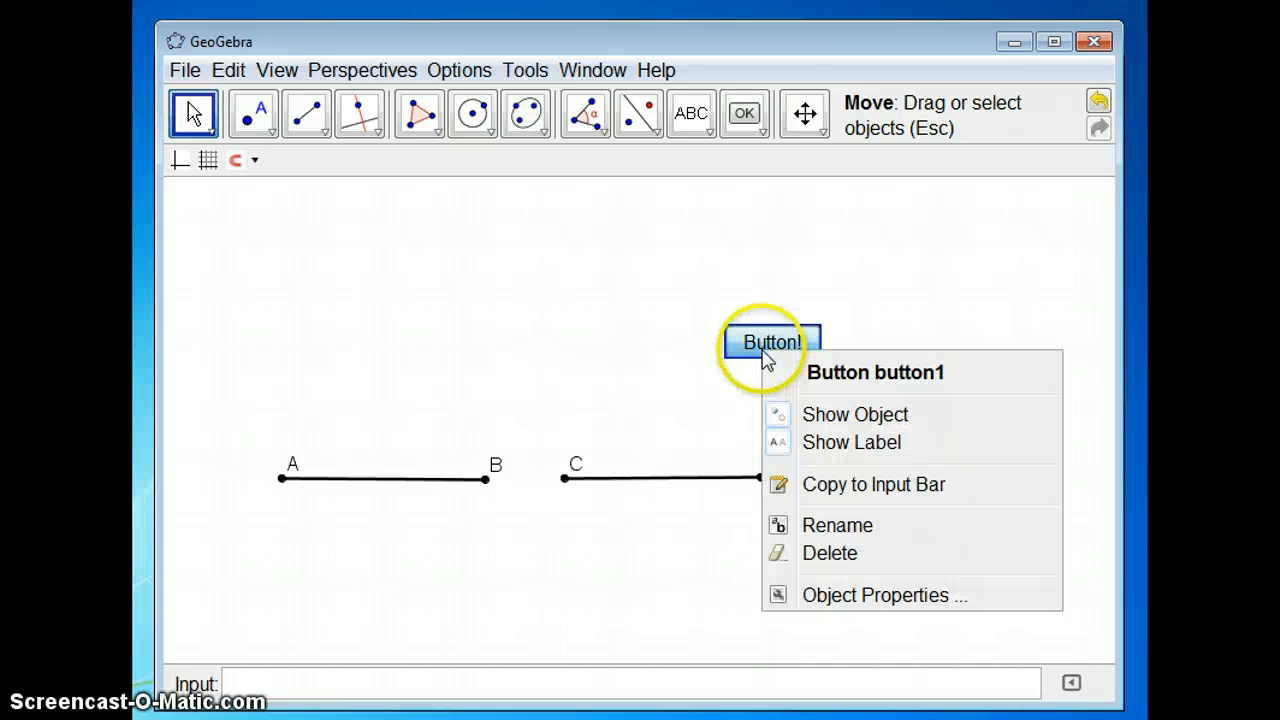
pyautogui.click(842, 590)
pyautogui.click(701, 205)
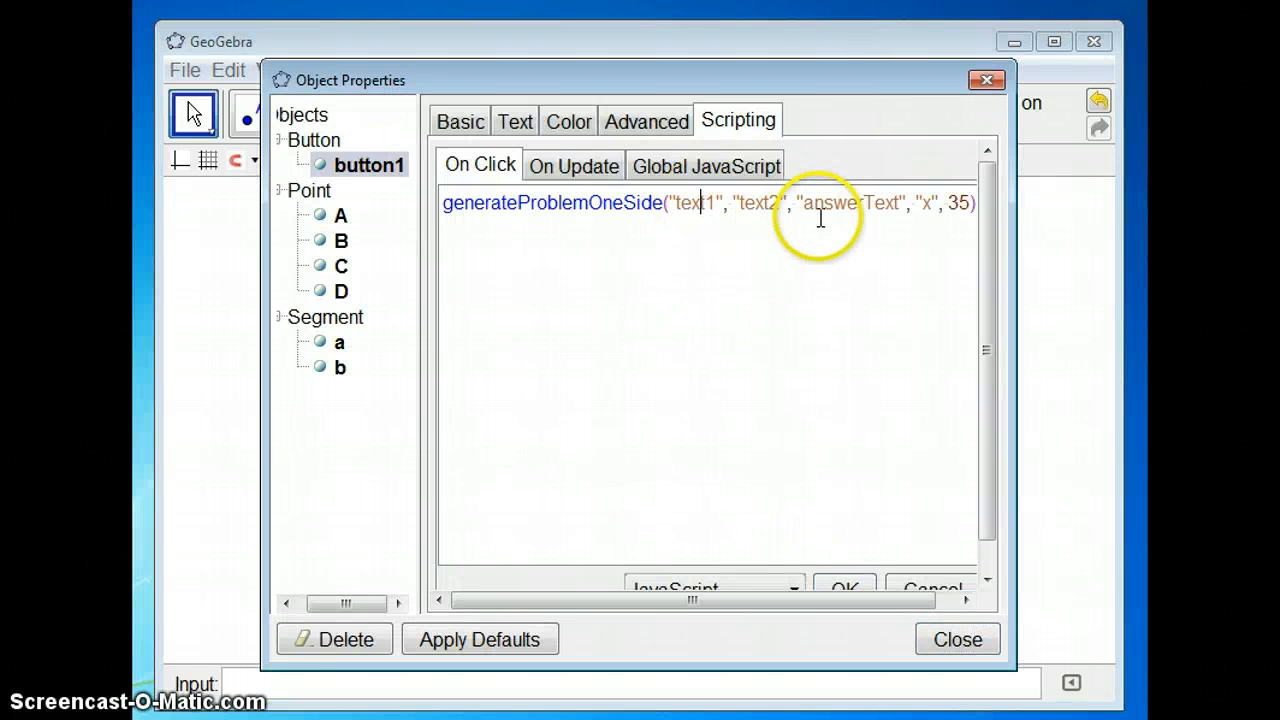
pyautogui.hotkey('ctrl', 'a')
pyautogui.press('Delete')
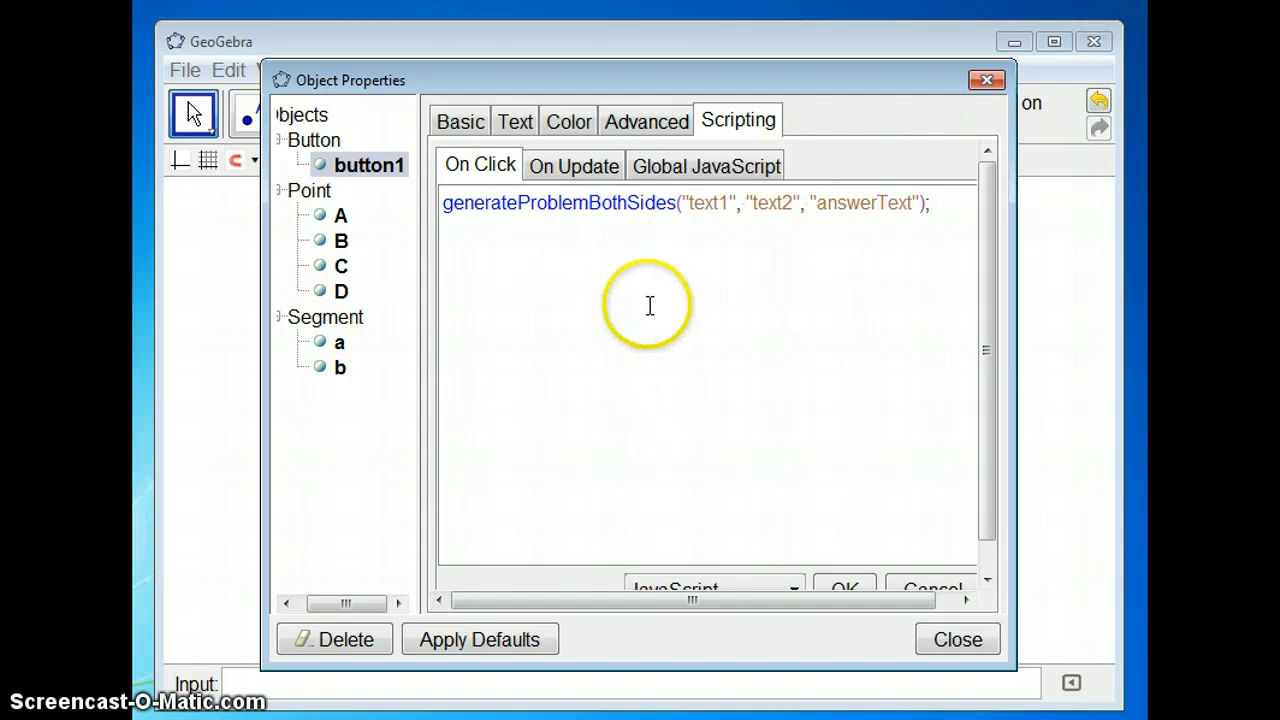
pyautogui.moveTo(485, 203); pyautogui.dragTo(785, 210)
pyautogui.click(712, 204)
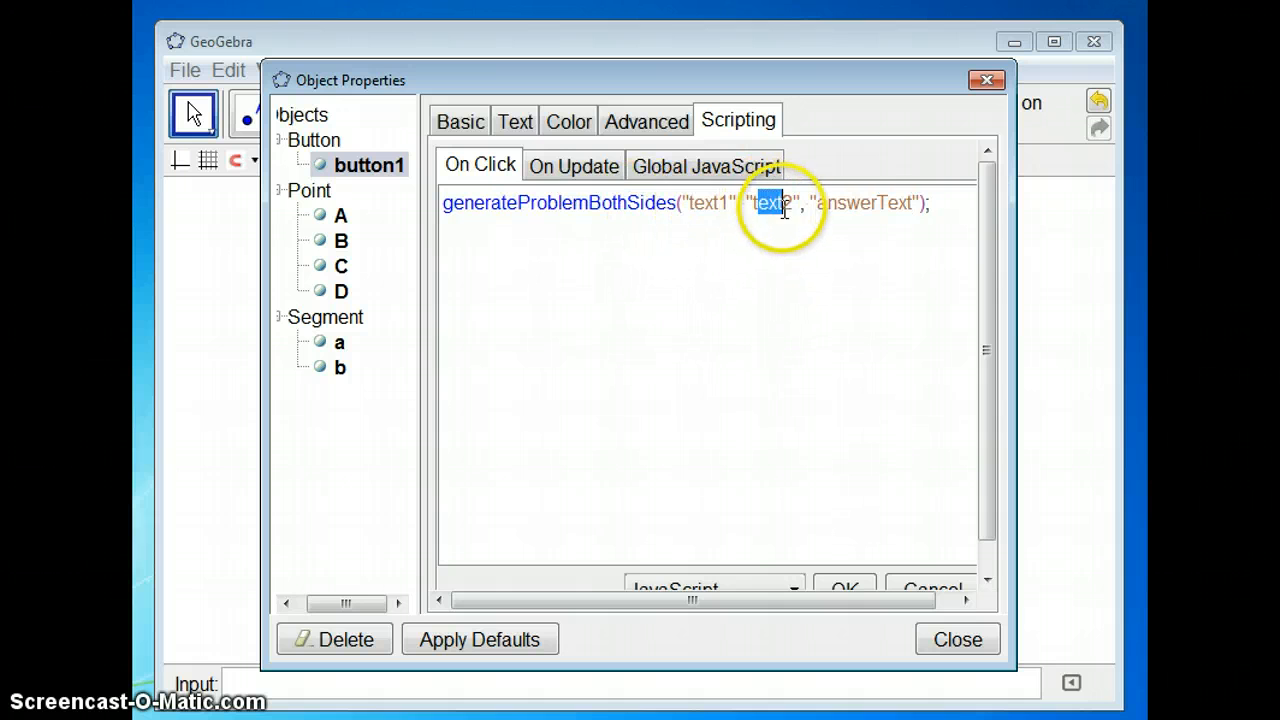
pyautogui.click(754, 207)
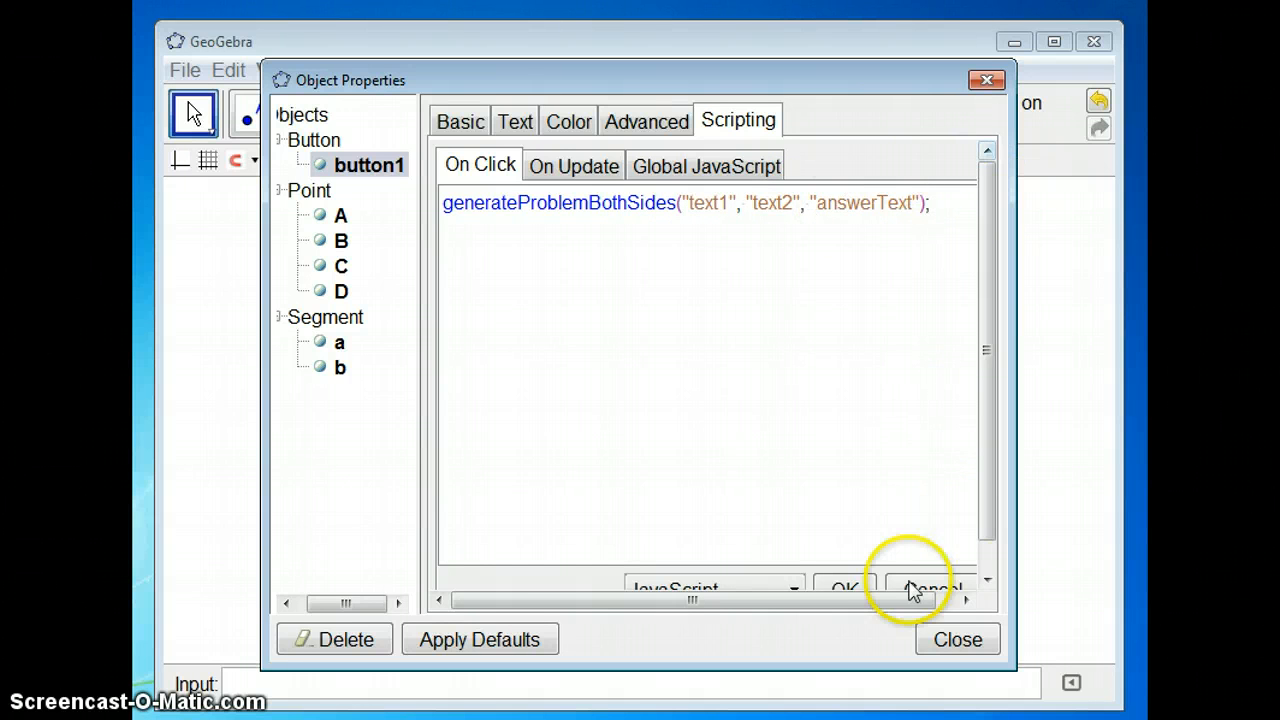
pyautogui.click(843, 590)
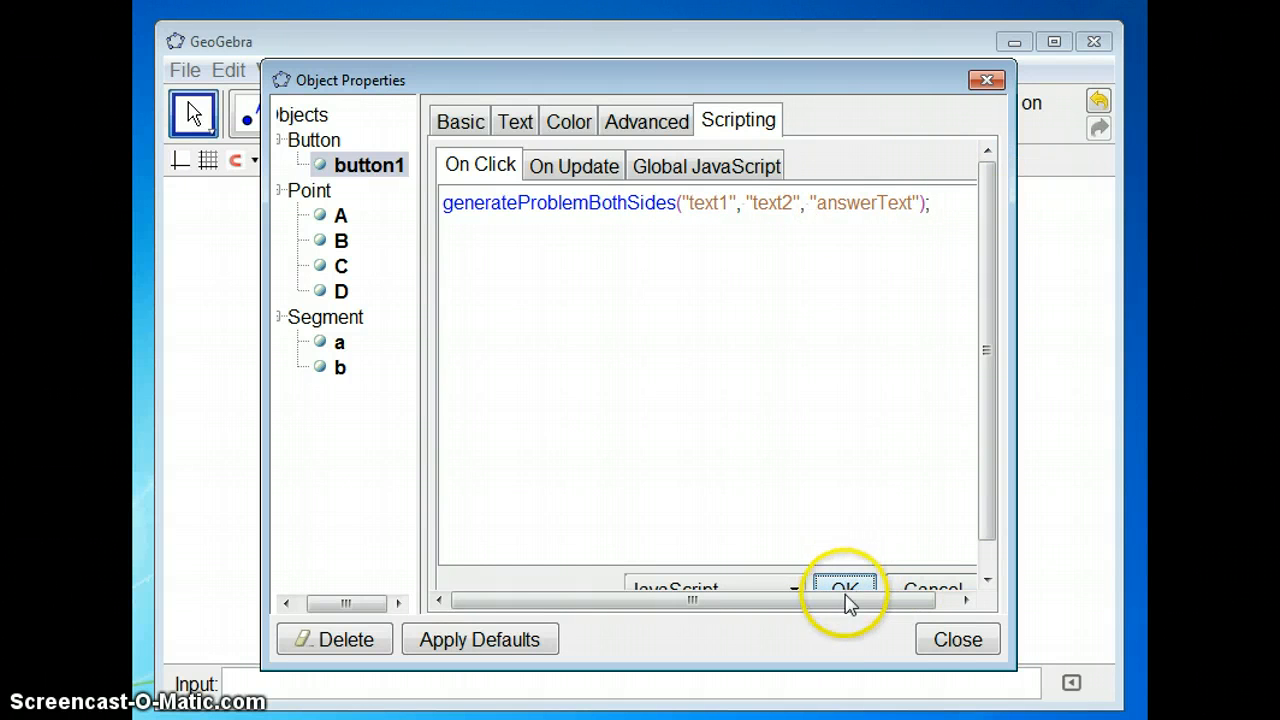
pyautogui.click(957, 640)
# Generate a problem with the button and place one expression above AB, the other above CD, and the answer text below D.
pyautogui.click(776, 344)
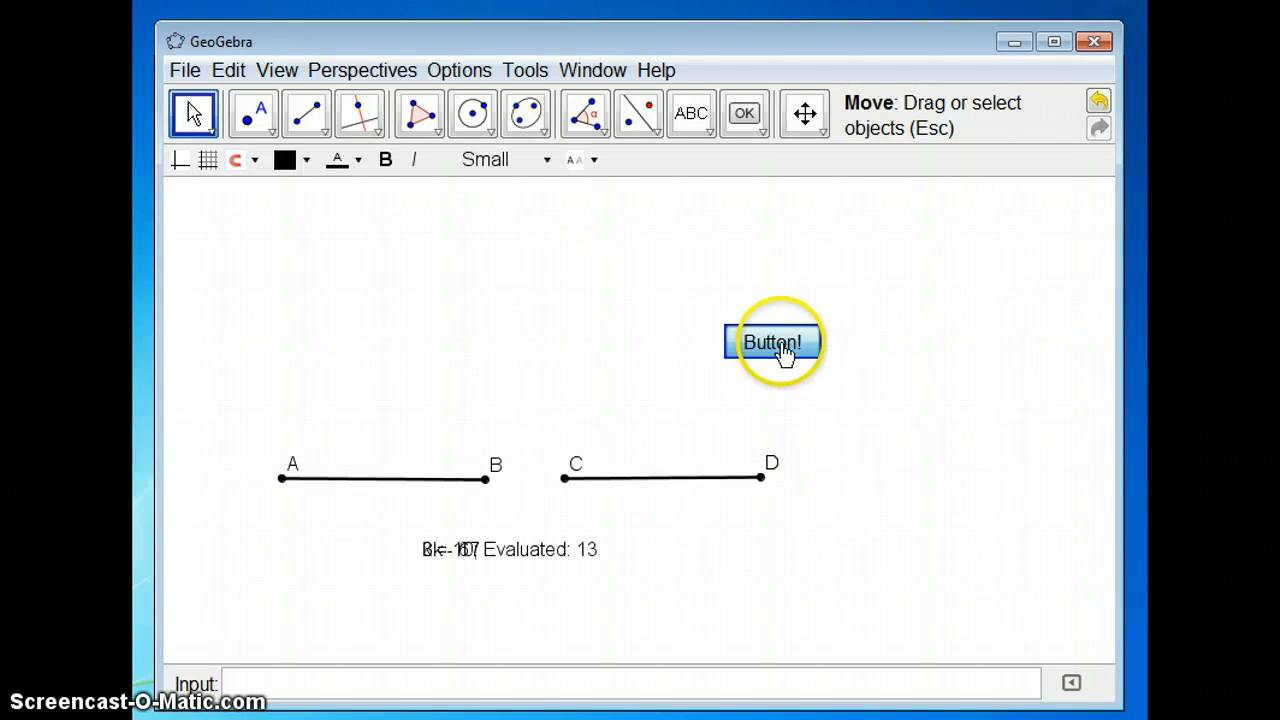
pyautogui.moveTo(575, 560); pyautogui.dragTo(840, 584)
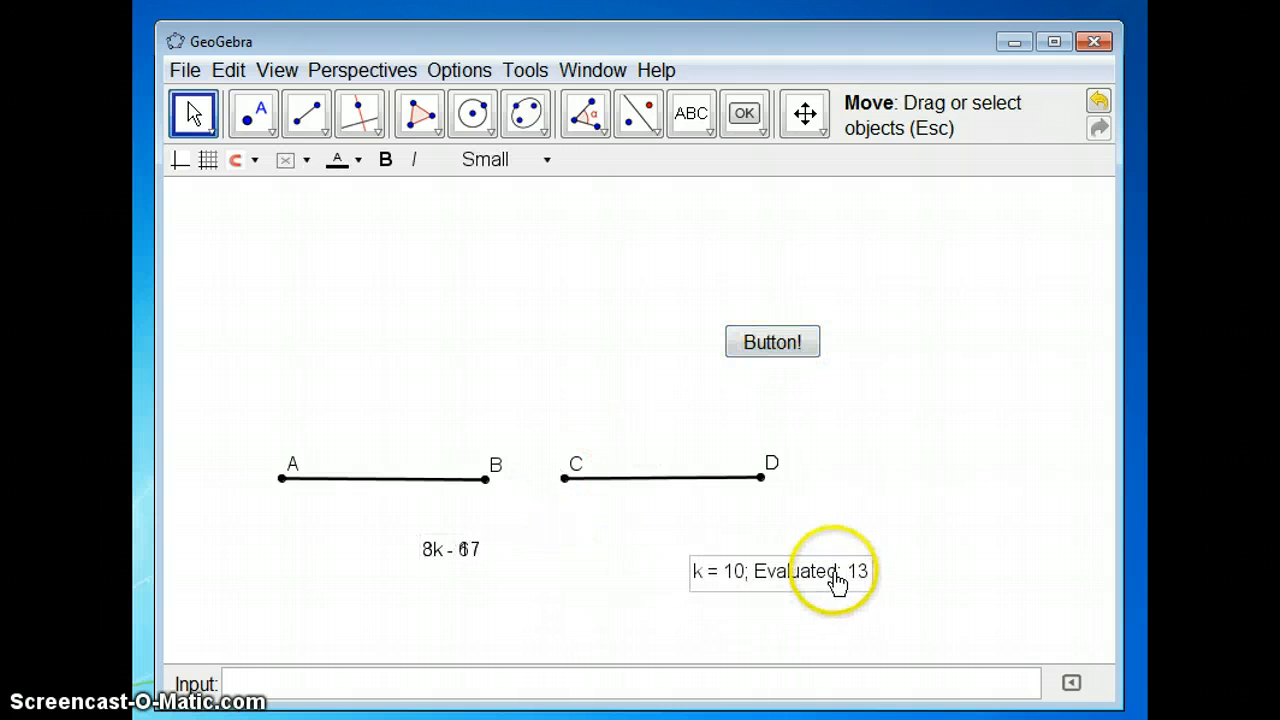
pyautogui.moveTo(466, 549); pyautogui.dragTo(689, 449)
pyautogui.moveTo(466, 556); pyautogui.dragTo(405, 455)
pyautogui.click(531, 558)
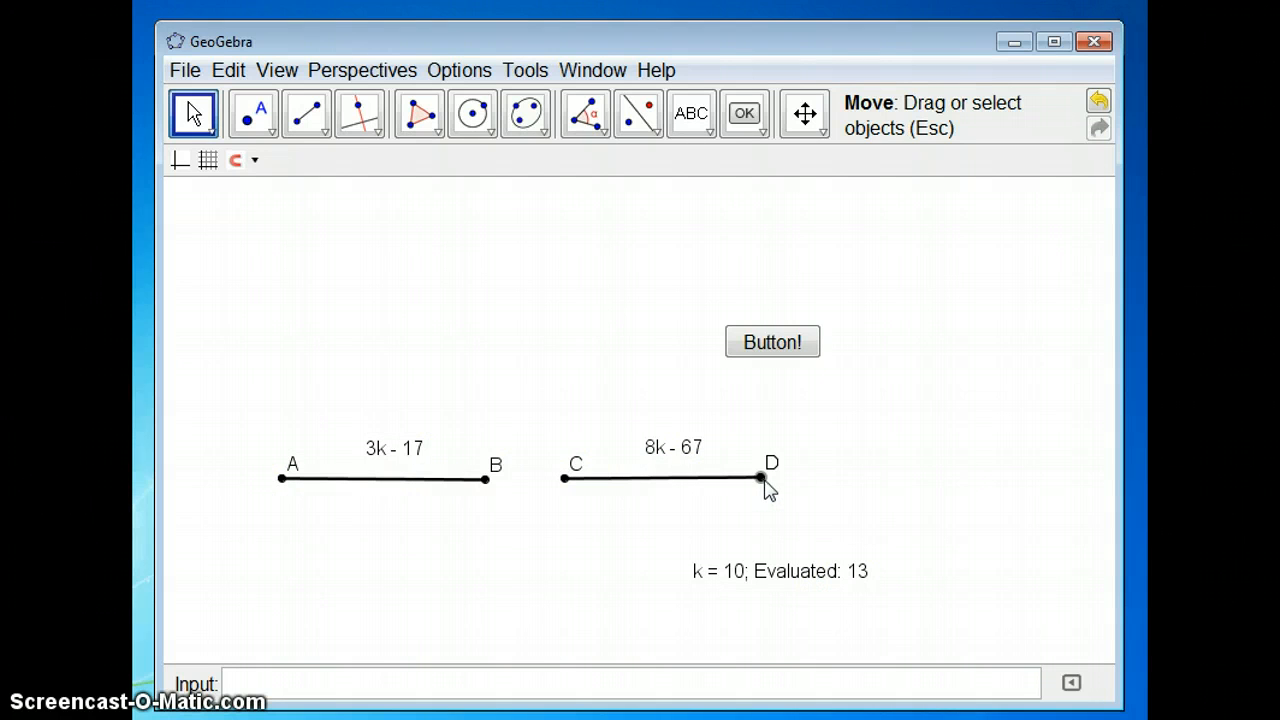
pyautogui.click(866, 498)
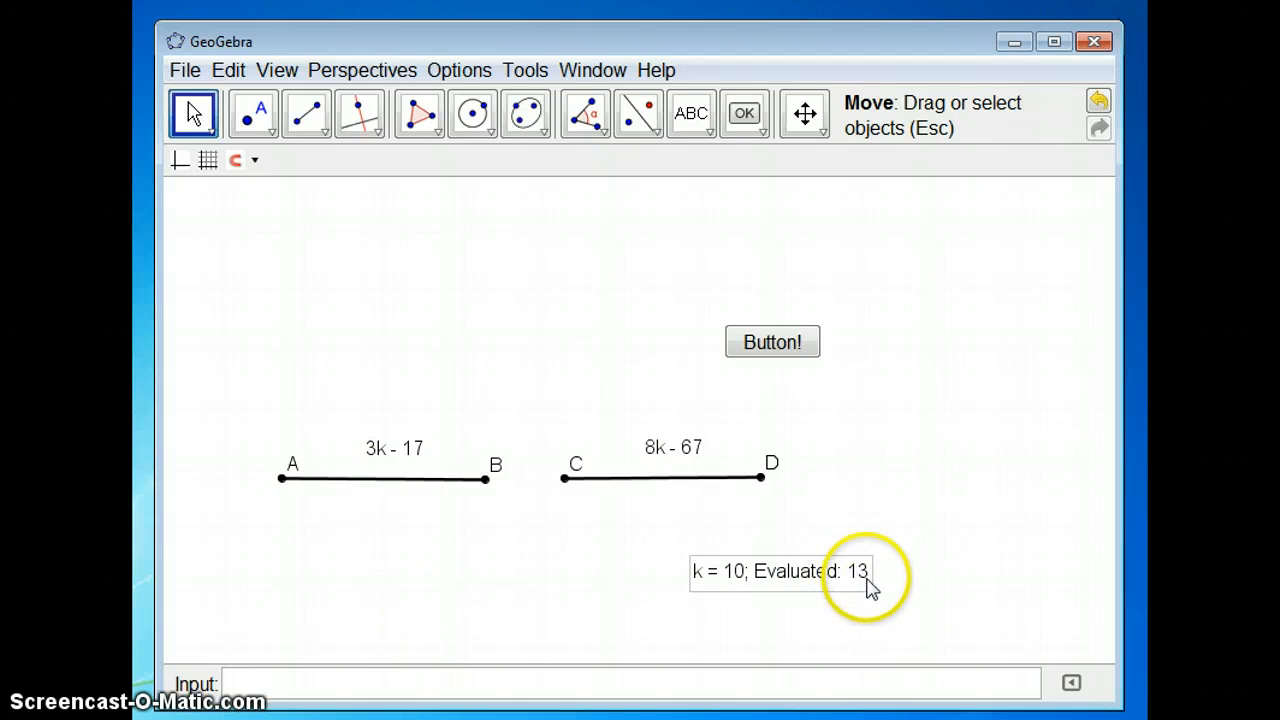
# Generate several more problems with the button to test expressions on both segments.
pyautogui.click(777, 341)
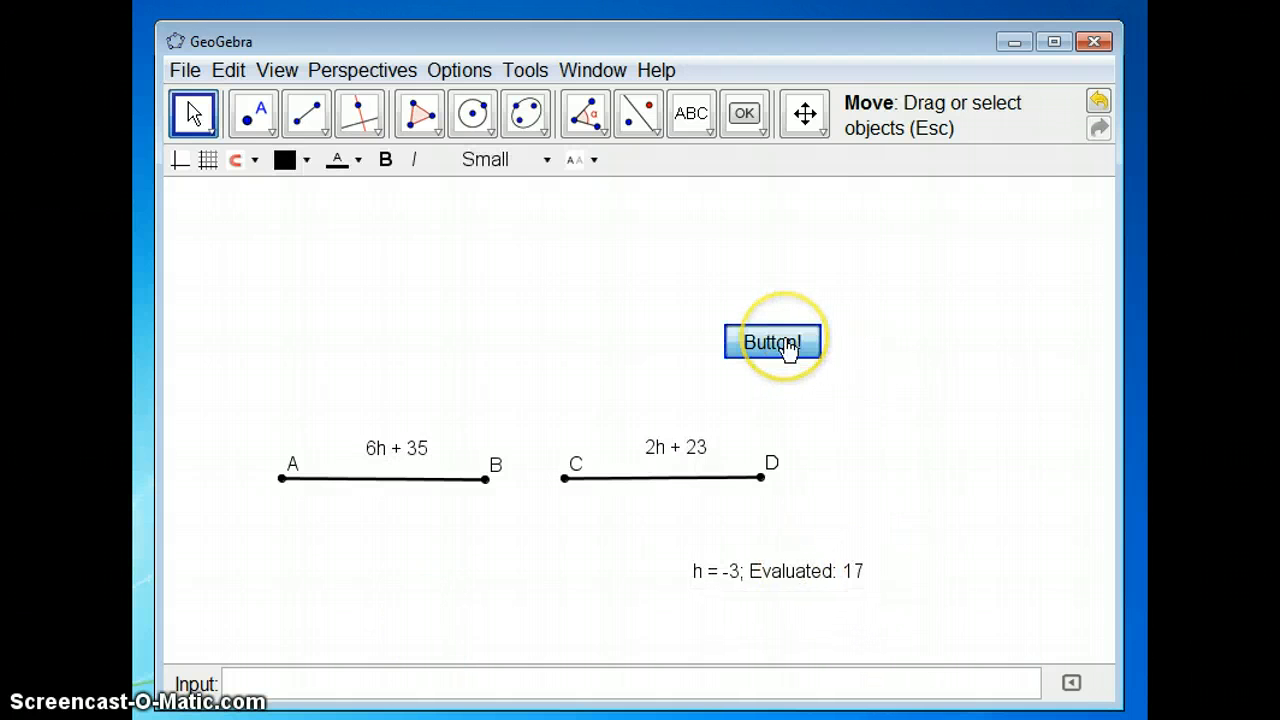
pyautogui.click(777, 342)
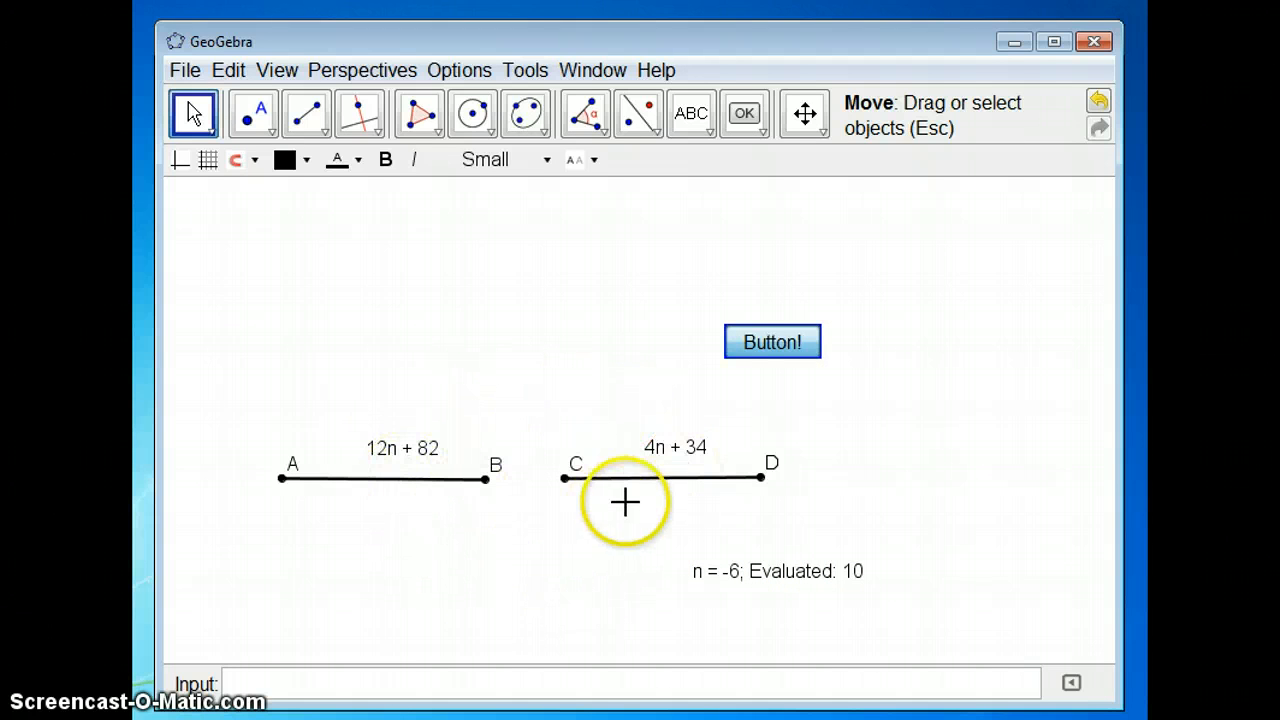
pyautogui.click(782, 348)
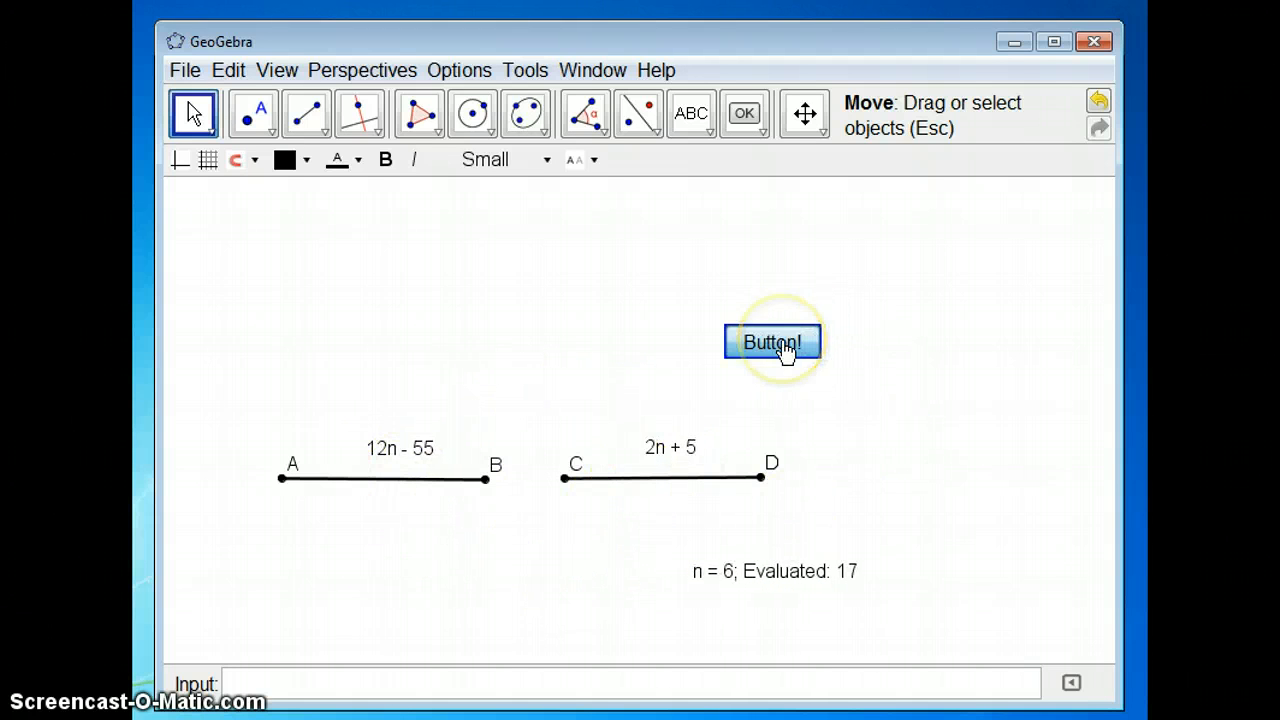
pyautogui.click(784, 349)
pyautogui.click(784, 349)
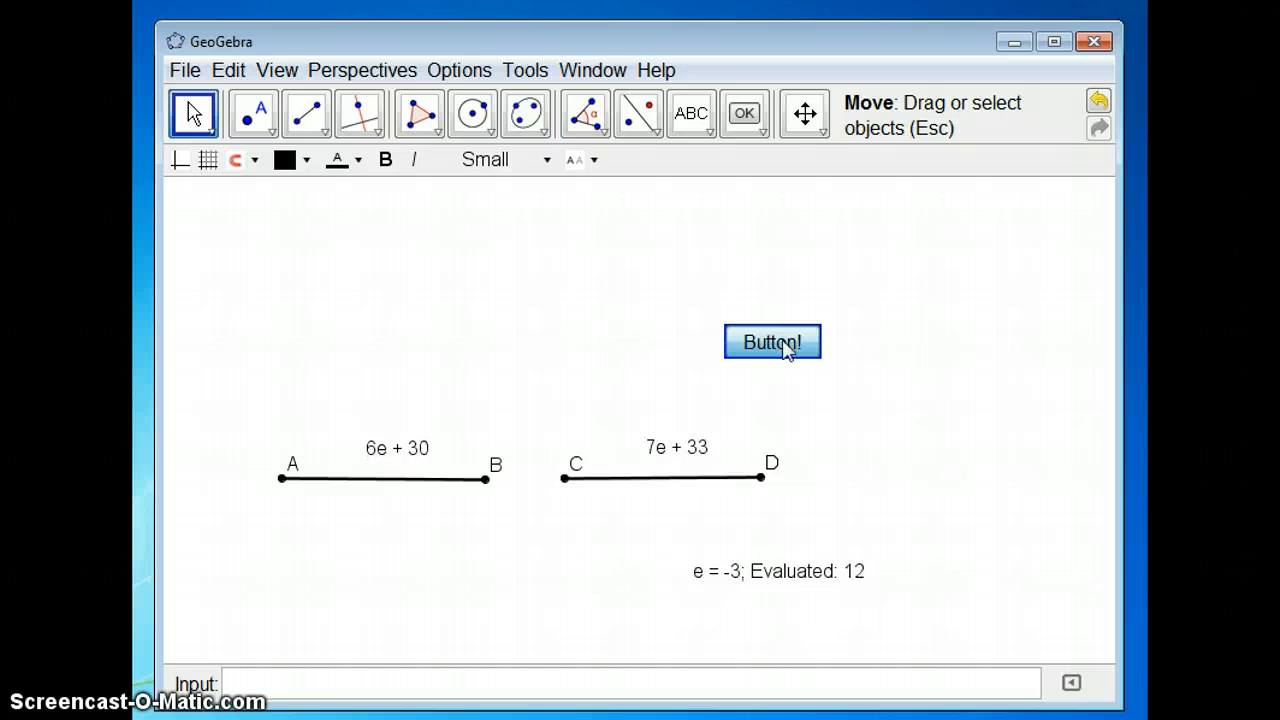
# Add "z" and 30 as the fourth and fifth arguments of generateProblemBothSides in the button's On Click script.
pyautogui.rightClick(784, 349)
pyautogui.click(820, 588)
pyautogui.click(925, 204)
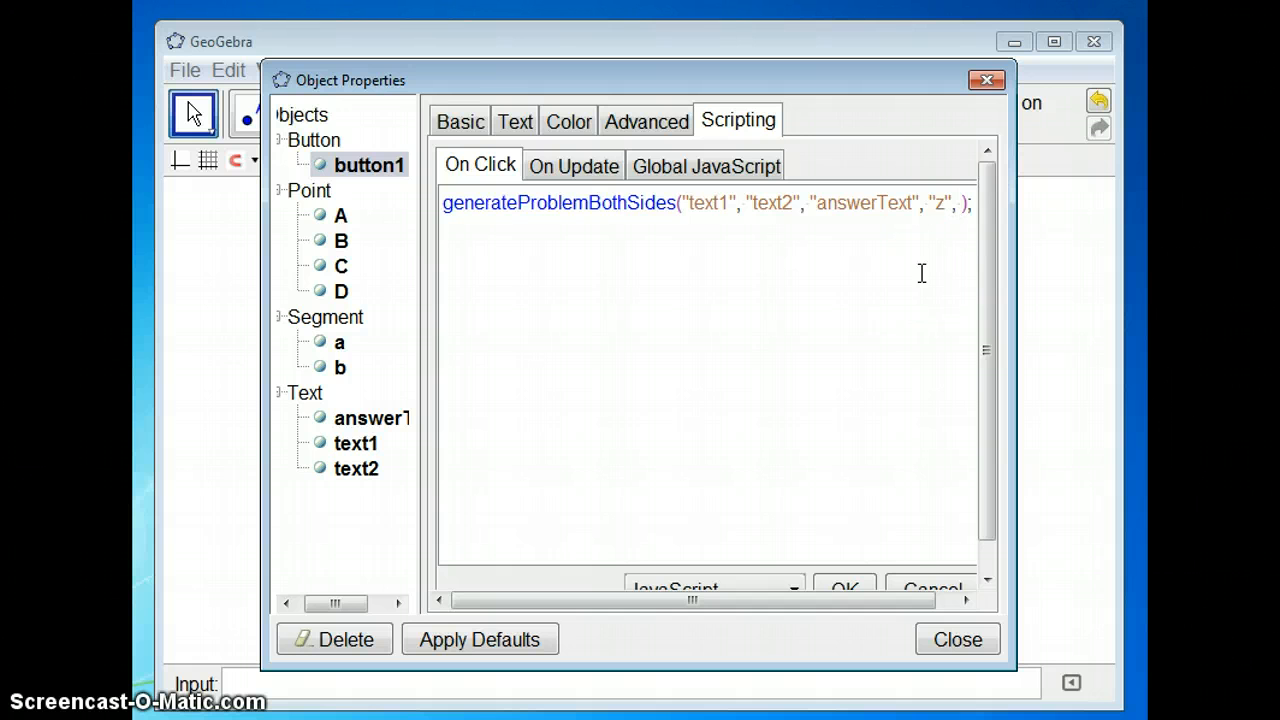
pyautogui.click(866, 588)
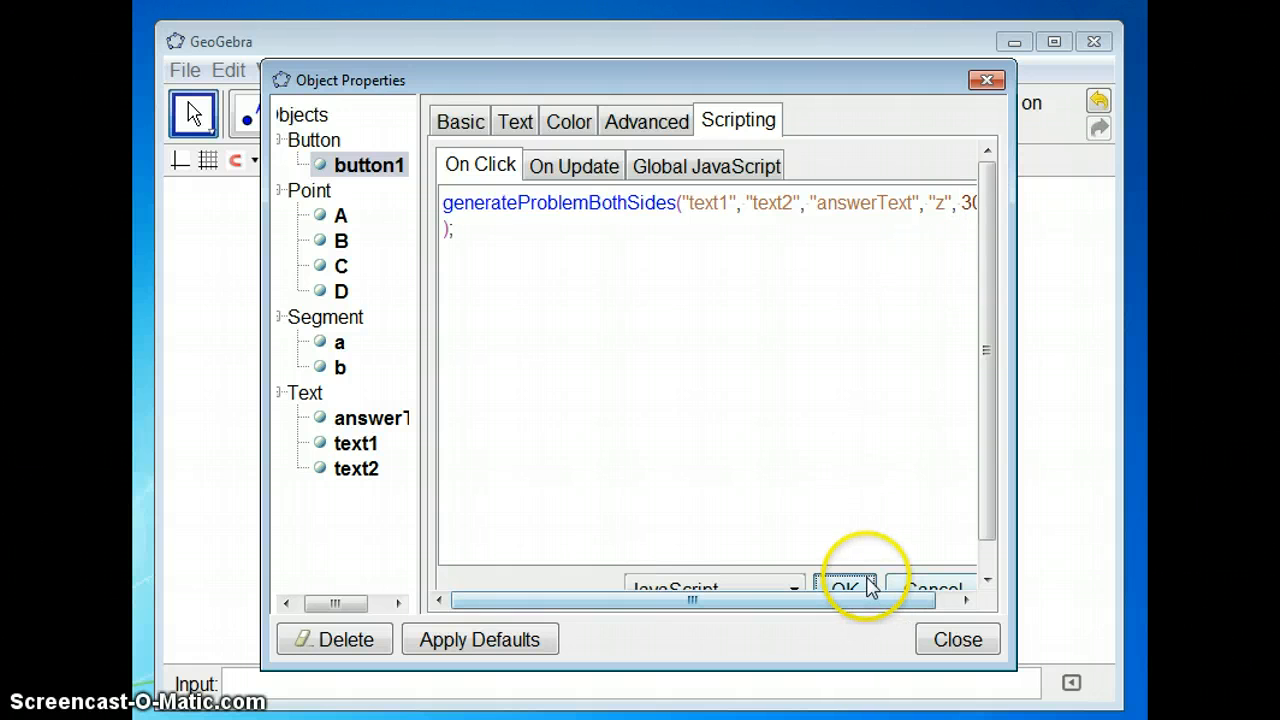
pyautogui.click(950, 639)
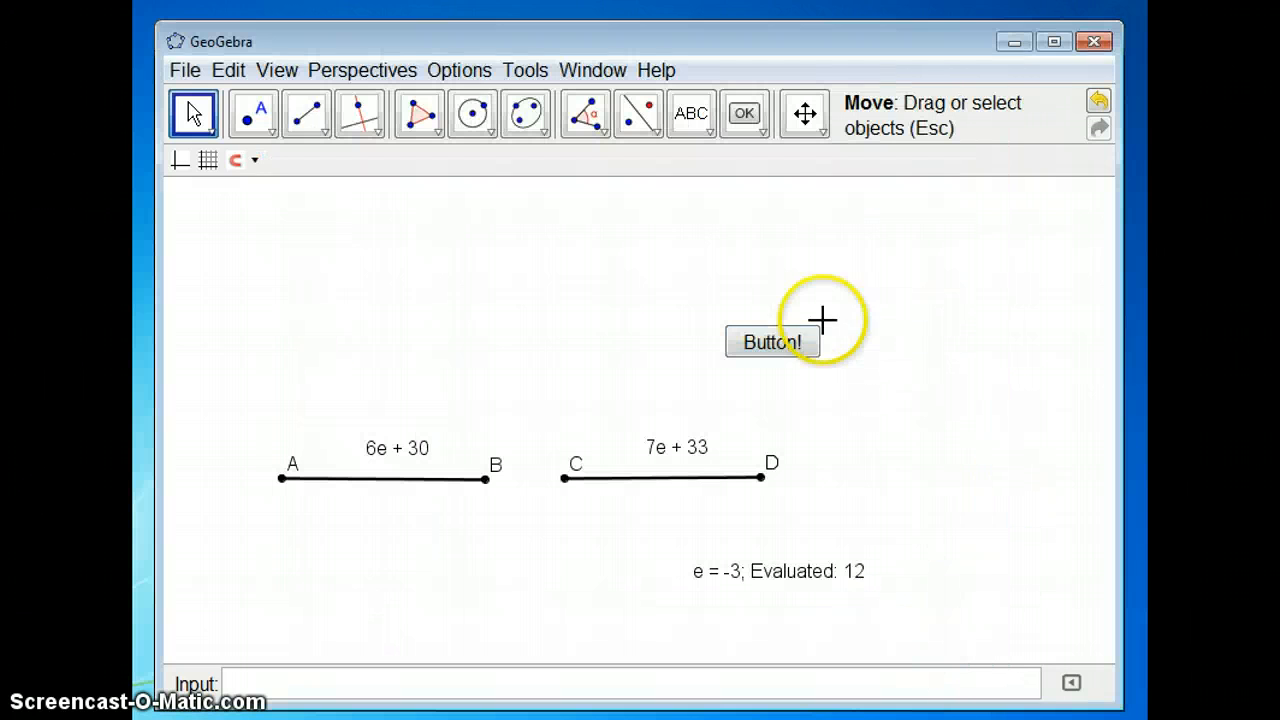
# Generate several problems in a row with the button to test the variable z and the fixed value of 30.
pyautogui.click(771, 340)
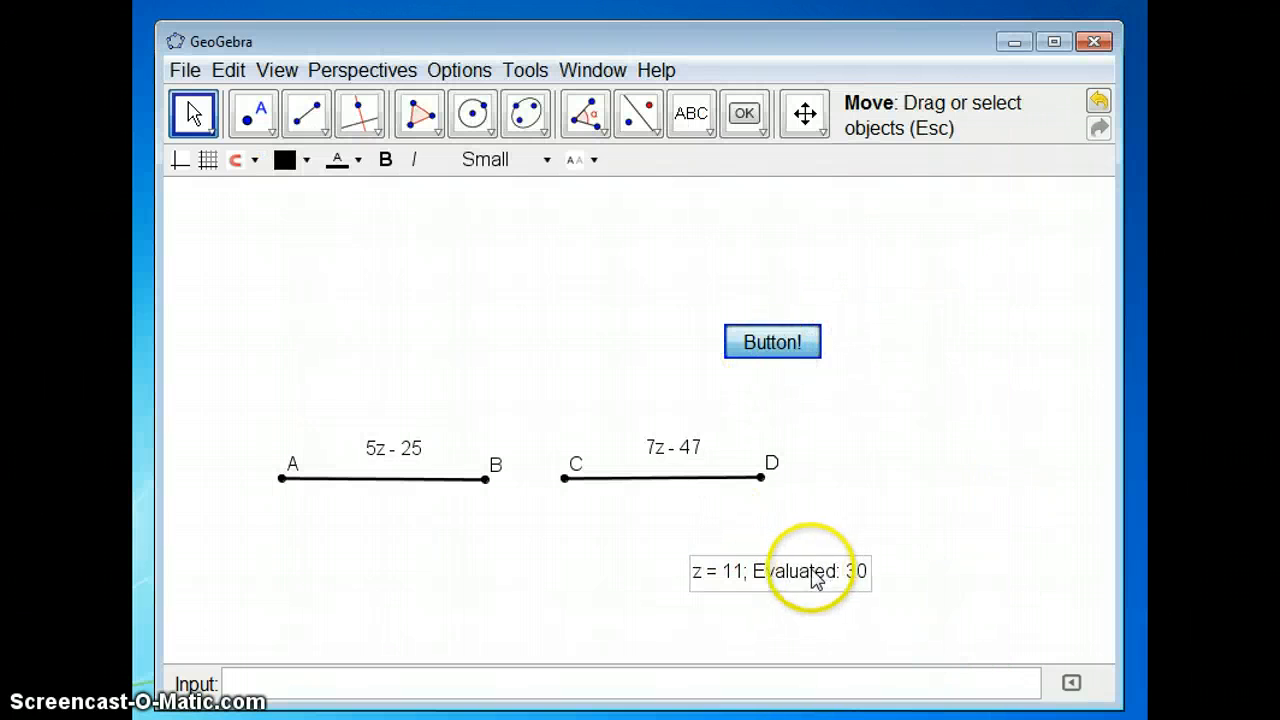
pyautogui.click(789, 344)
pyautogui.click(795, 345)
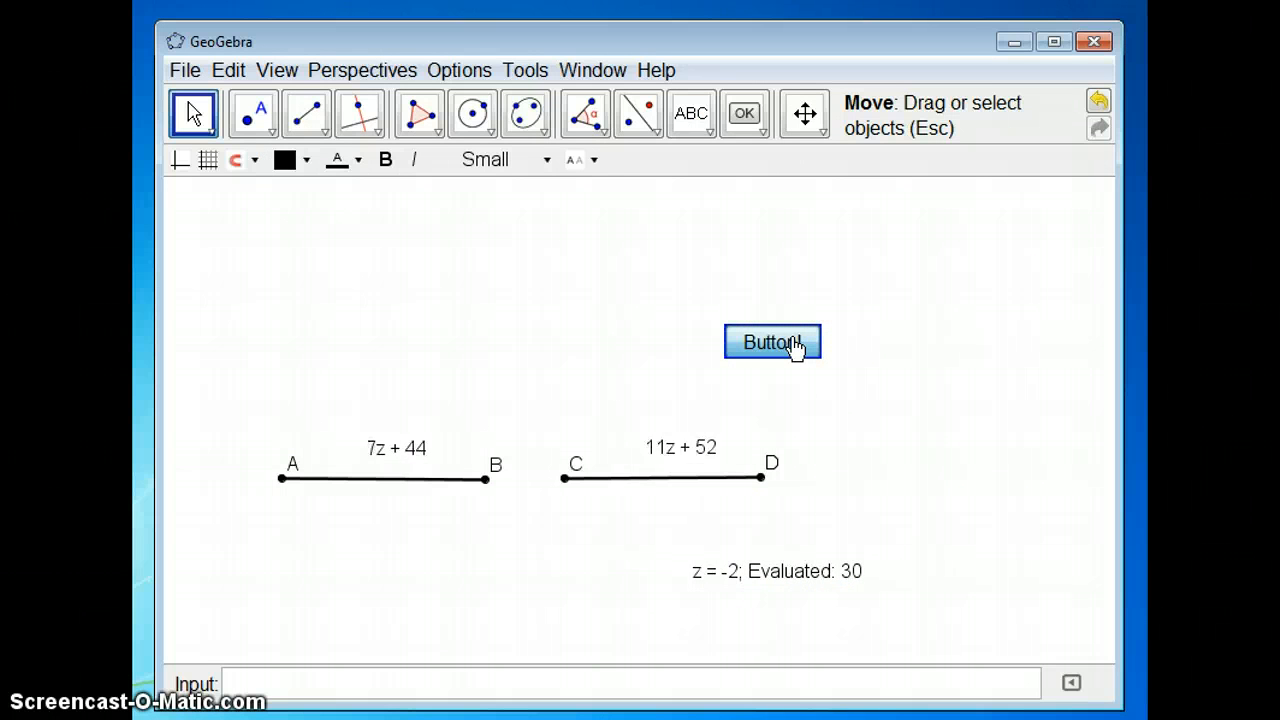
pyautogui.click(795, 345)
pyautogui.click(795, 345)
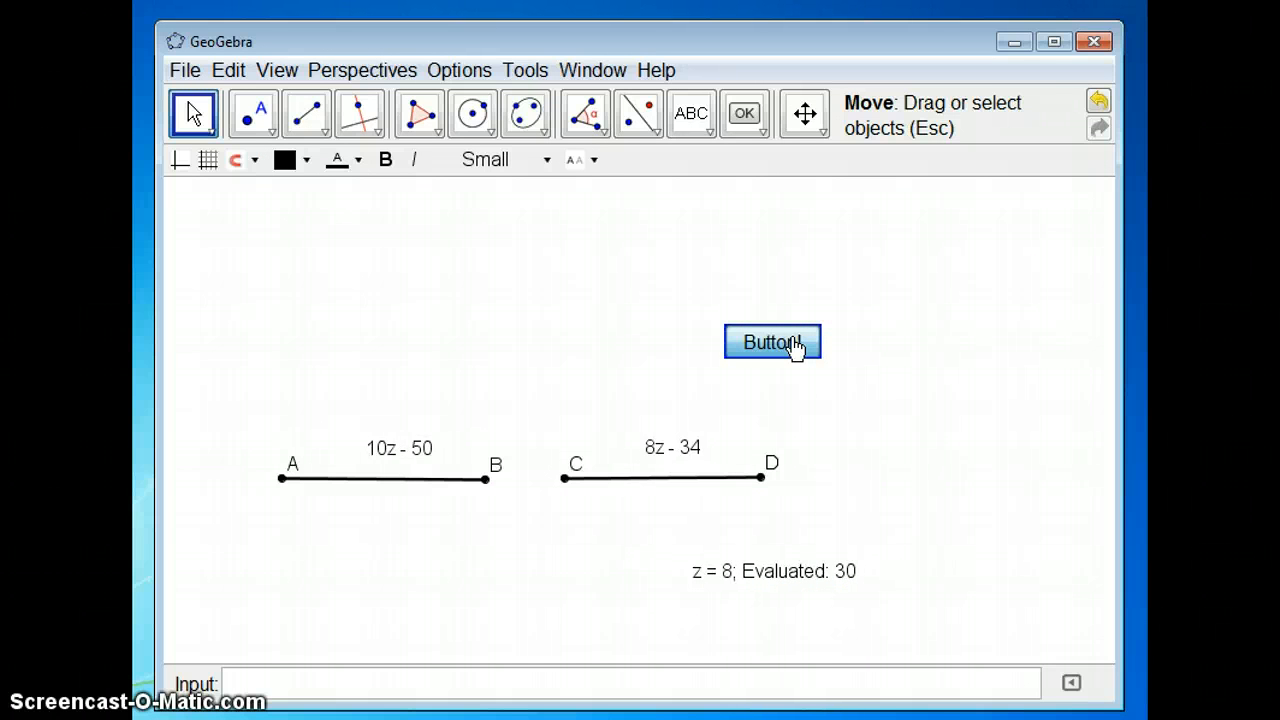
pyautogui.click(795, 345)
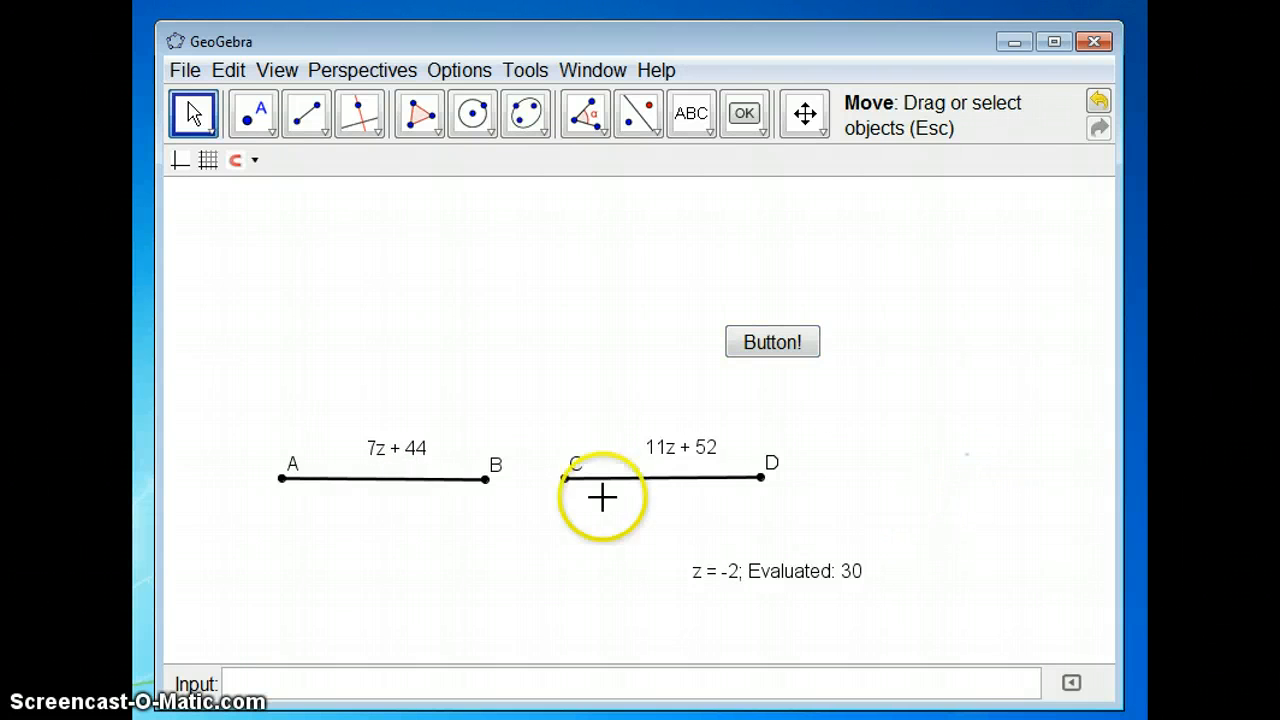
# Delete segments AB and CD together with their points, both expressions and the answer text, keeping the button.
pyautogui.moveTo(227, 373); pyautogui.dragTo(531, 521)
pyautogui.moveTo(988, 637); pyautogui.dragTo(970, 632)
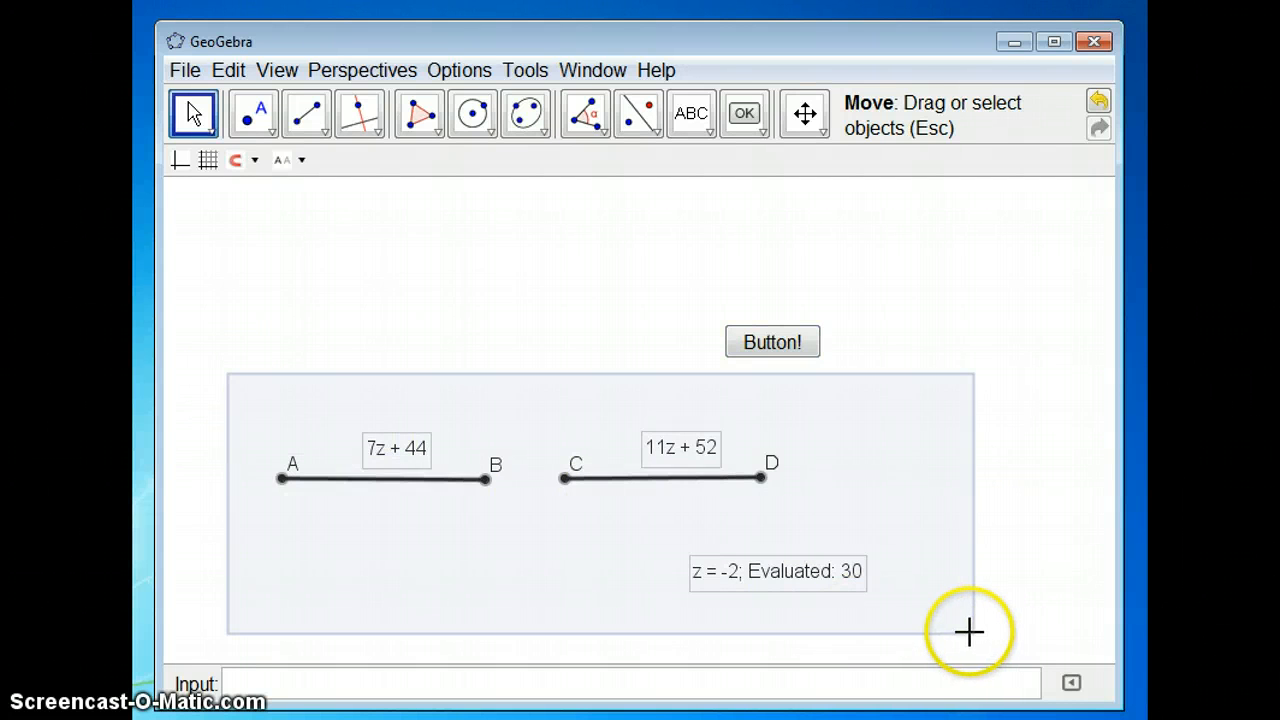
pyautogui.press('Delete')
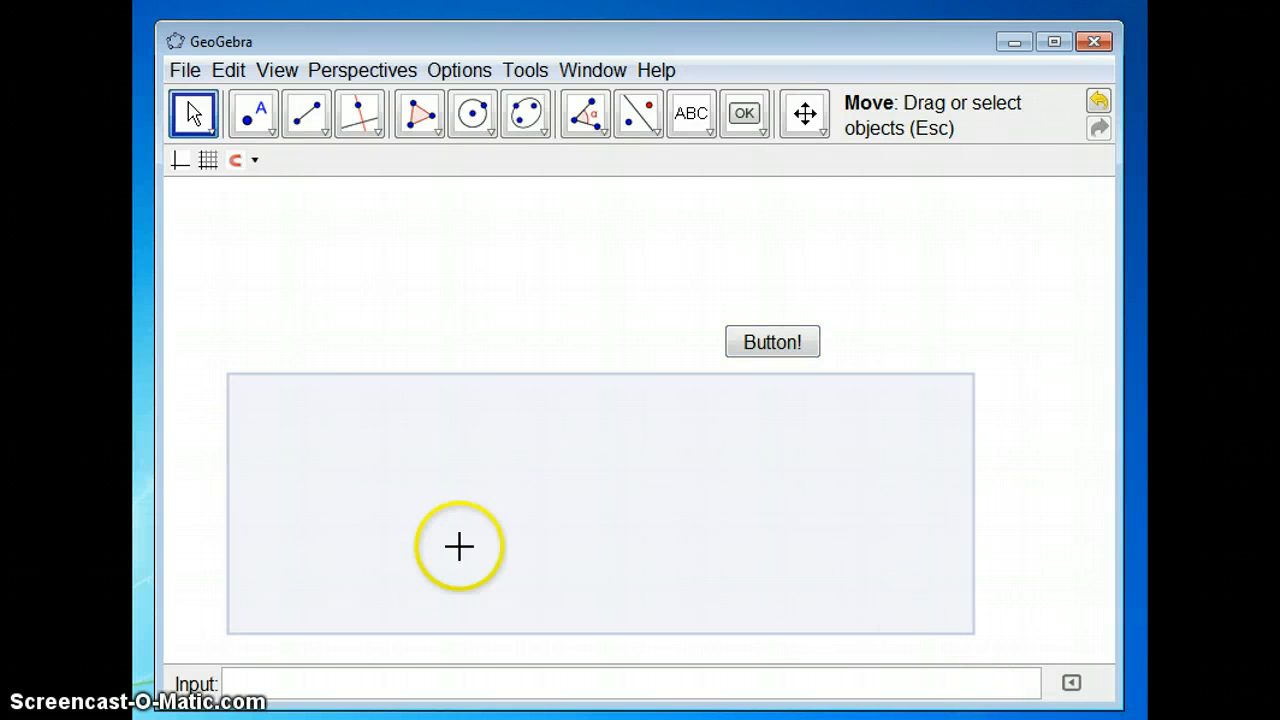
# Draw one long, nearly horizontal segment AB below the button and place point C on it, closer to A than to B.
pyautogui.click(306, 114)
pyautogui.click(303, 502)
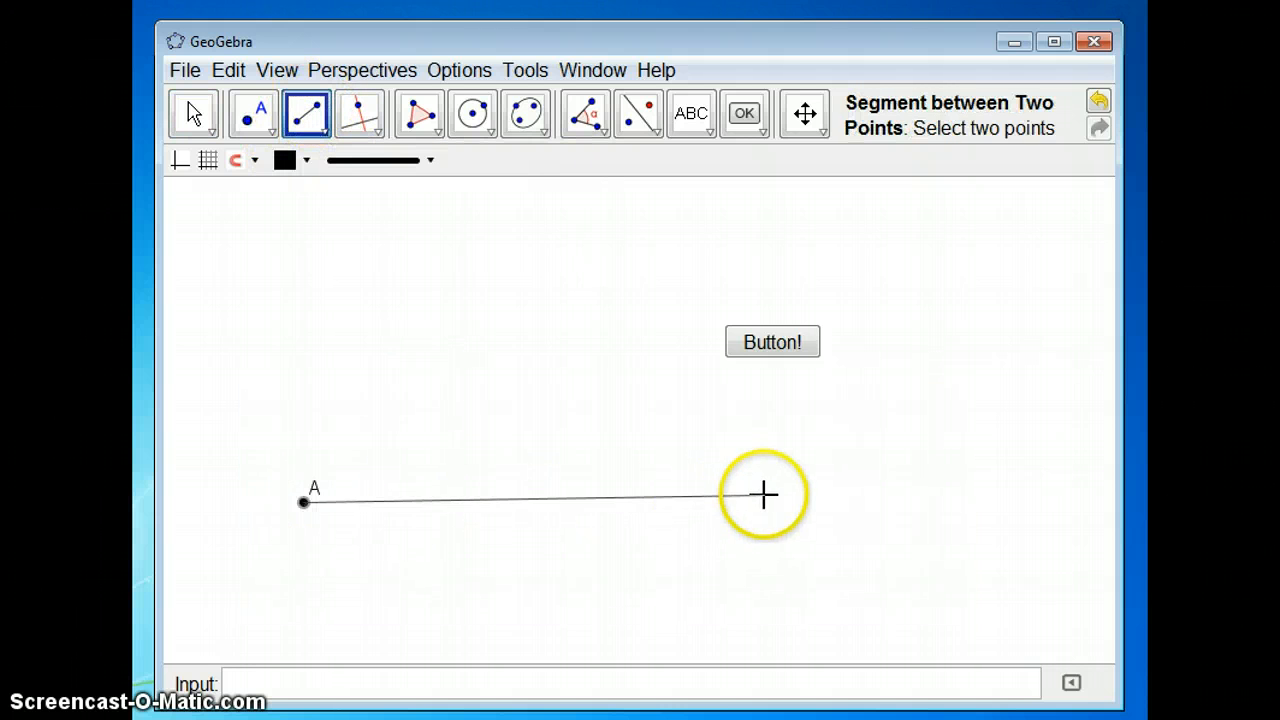
pyautogui.click(764, 495)
pyautogui.click(252, 113)
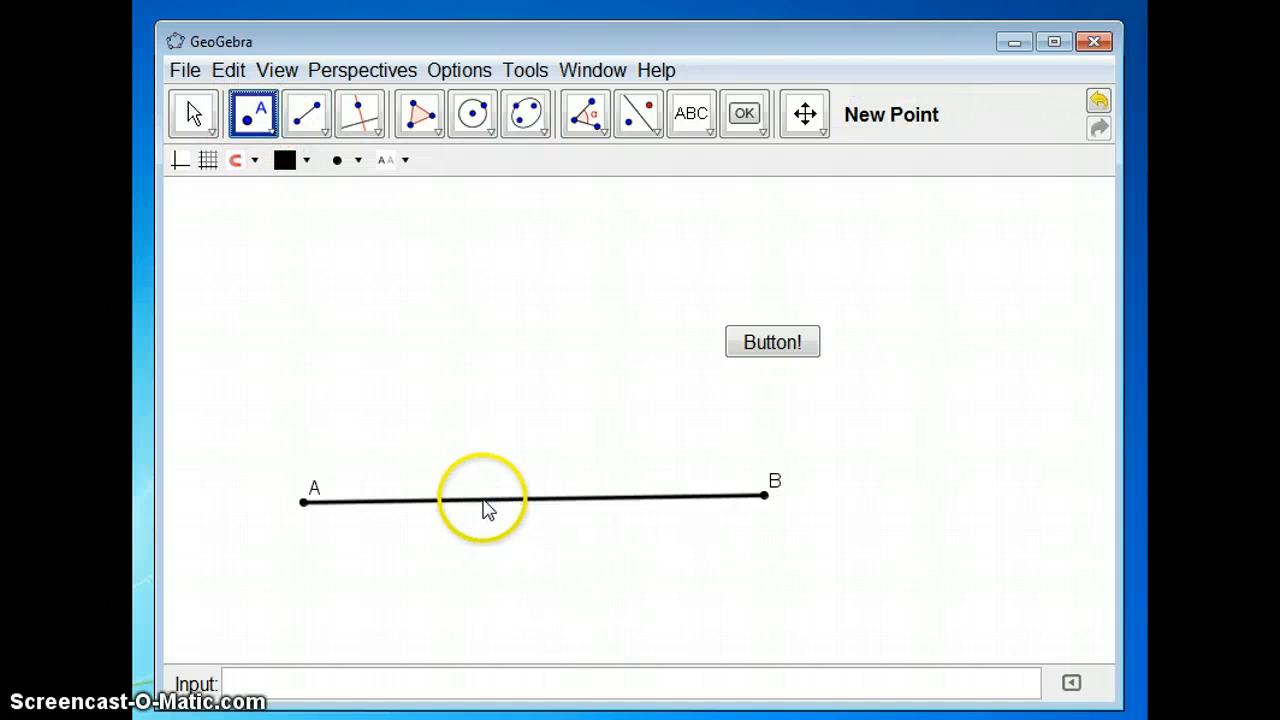
pyautogui.click(483, 499)
pyautogui.click(193, 113)
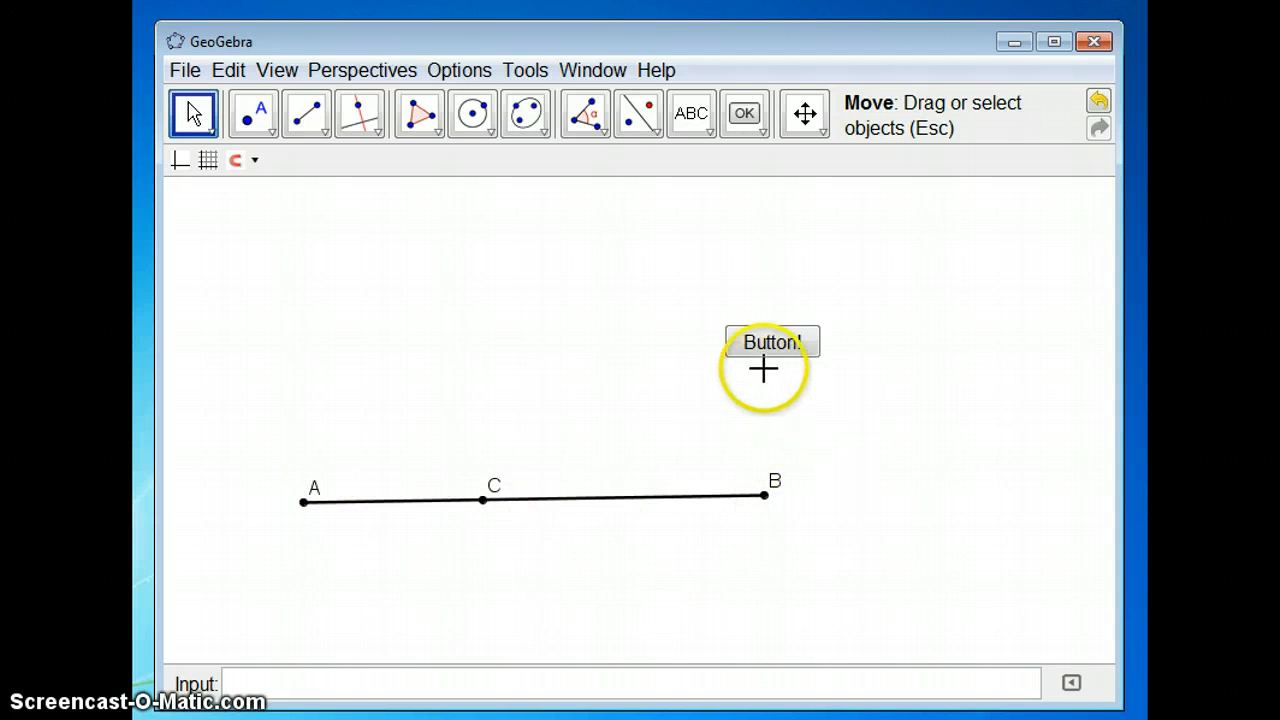
# Replace the button's On Click script with a generateProblemCombine call that takes "text1", "text2" and the answer text's name.
pyautogui.rightClick(778, 341)
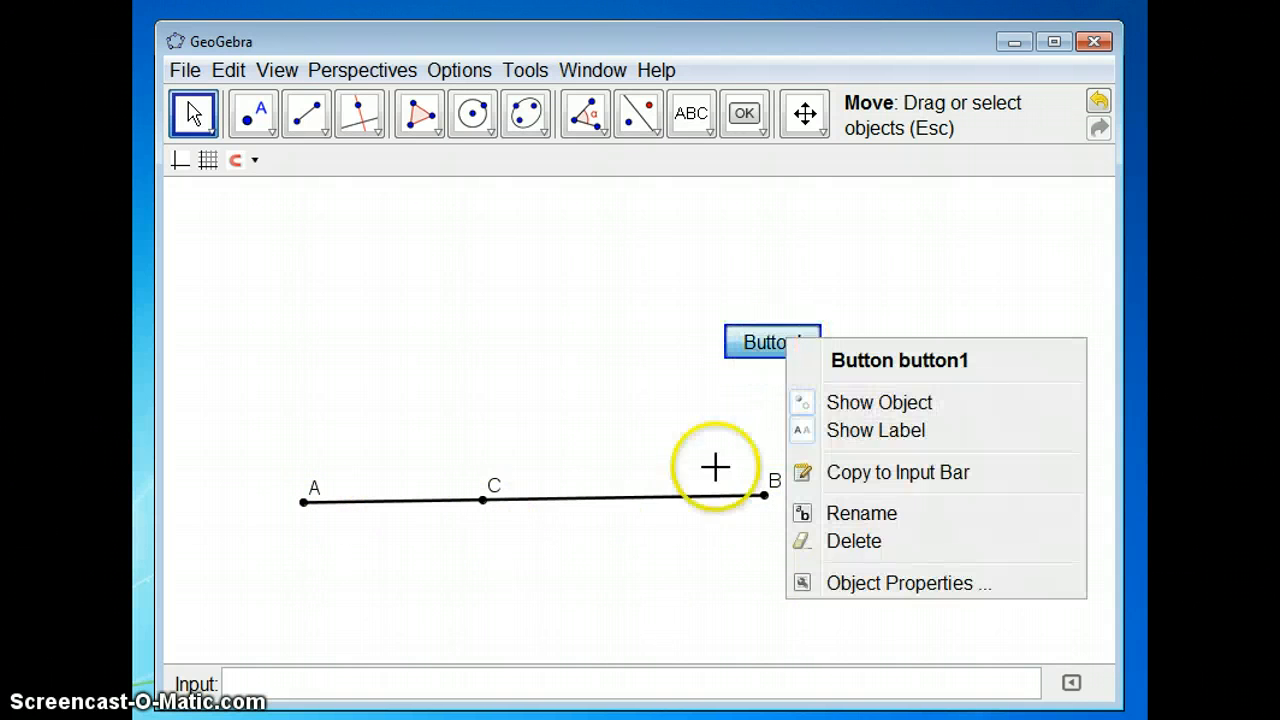
pyautogui.click(855, 585)
pyautogui.hotkey('ctrl', 'a')
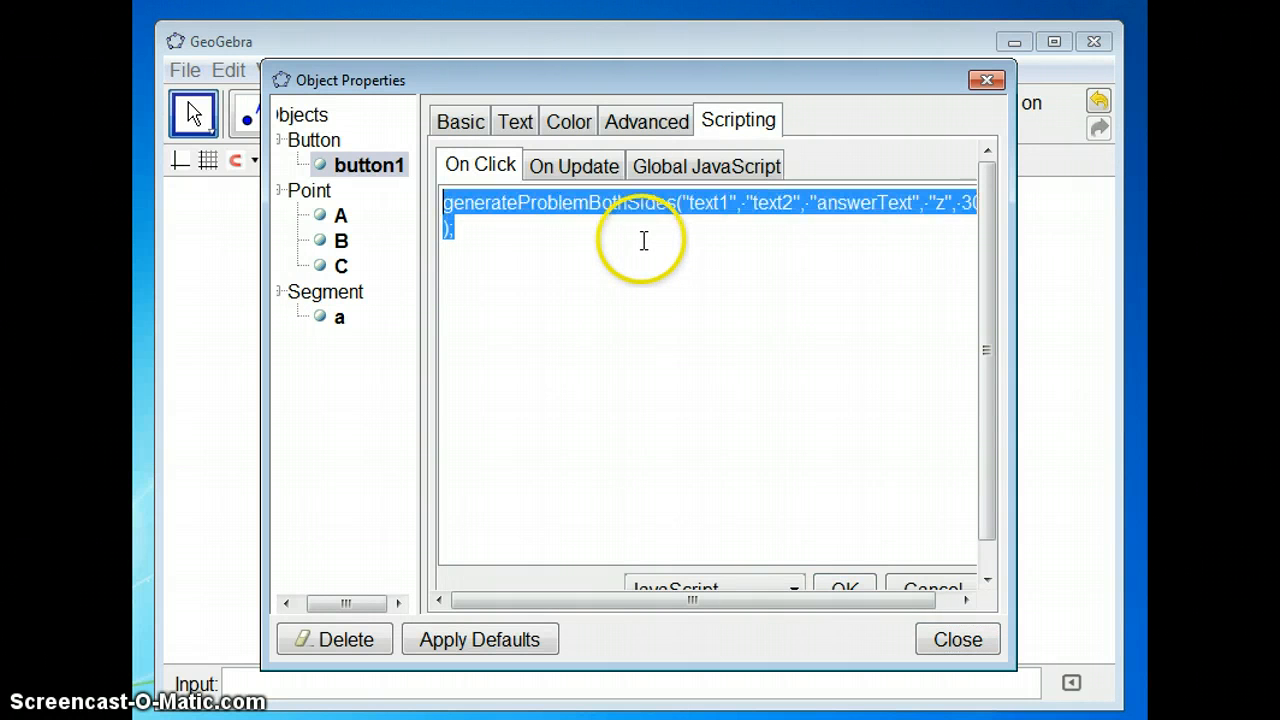
pyautogui.press('Delete')
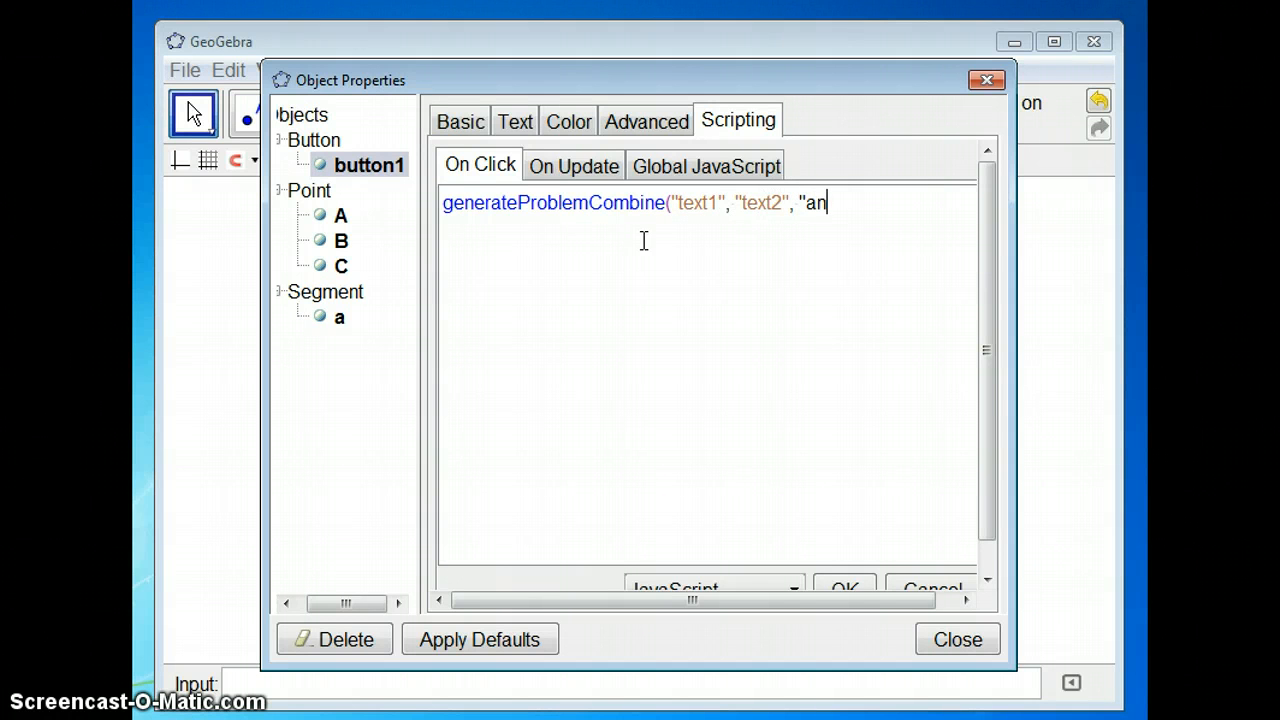
pyautogui.click(866, 589)
pyautogui.click(955, 638)
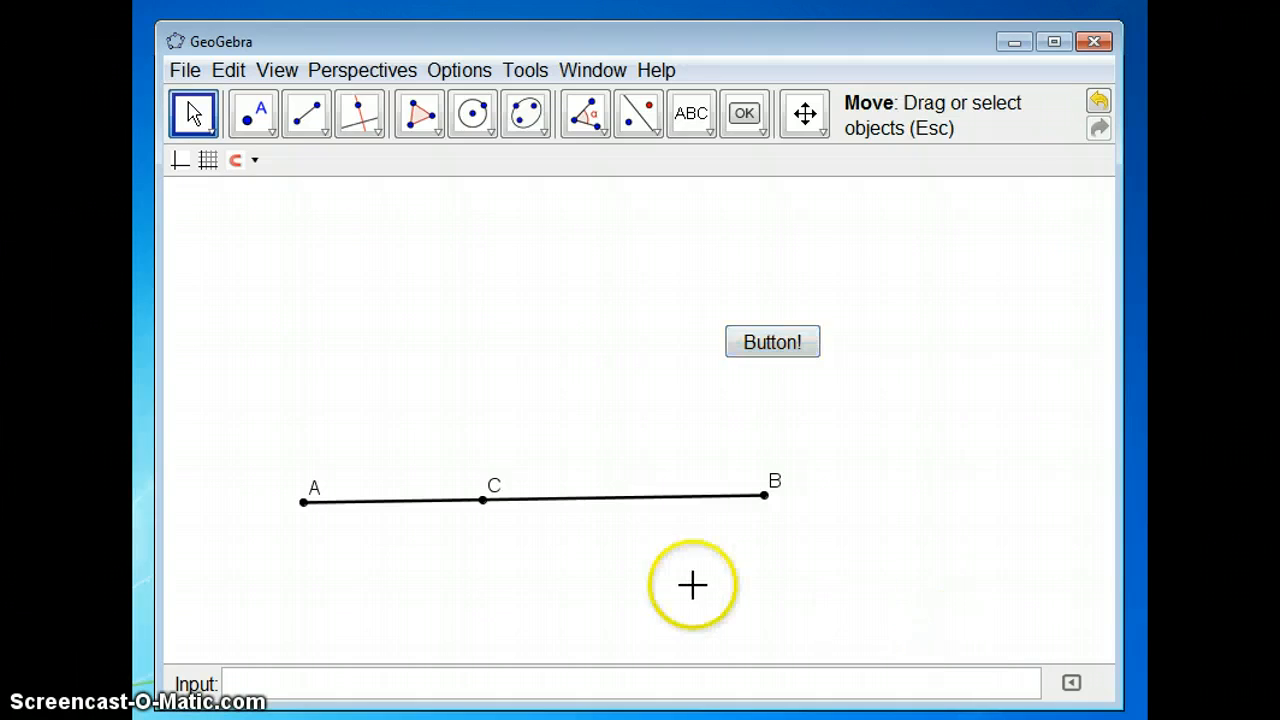
# Generate a problem with the button and place one expression above AC, the other above CB, and the answer text below B.
pyautogui.click(792, 345)
pyautogui.moveTo(597, 560); pyautogui.dragTo(862, 578)
pyautogui.moveTo(453, 556); pyautogui.dragTo(419, 477)
pyautogui.moveTo(614, 480); pyautogui.dragTo(606, 479)
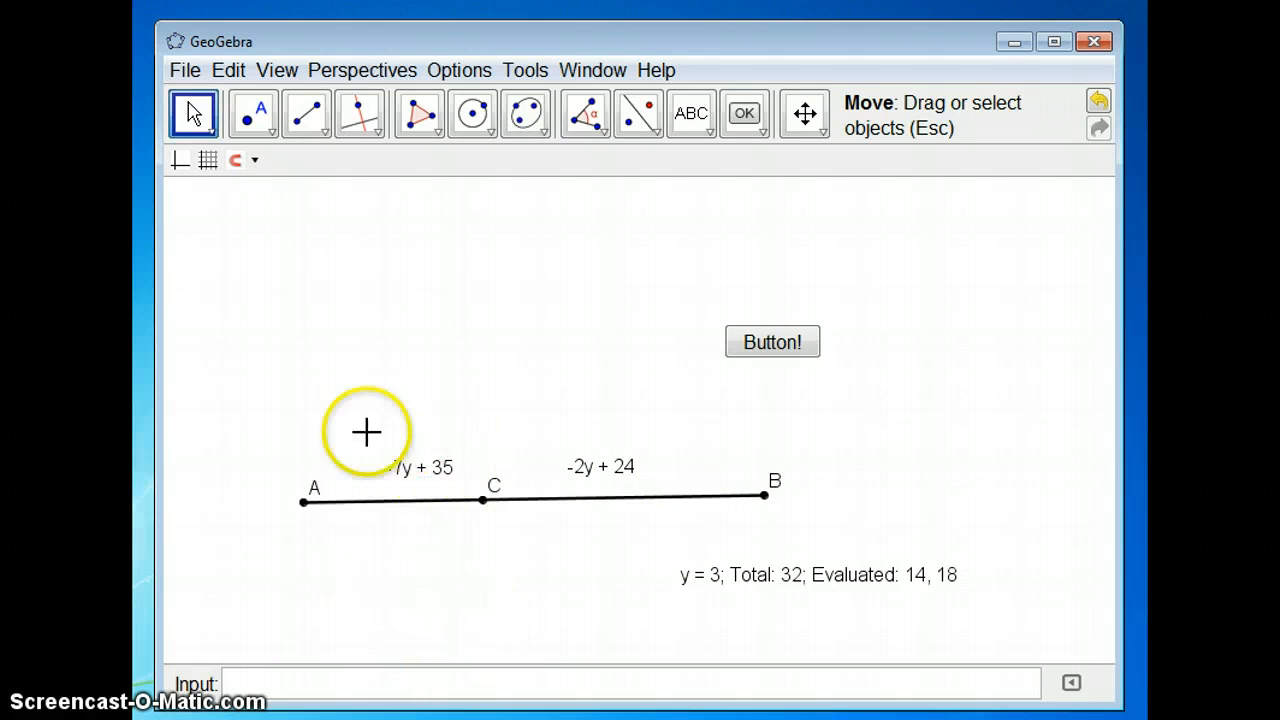
pyautogui.click(419, 474)
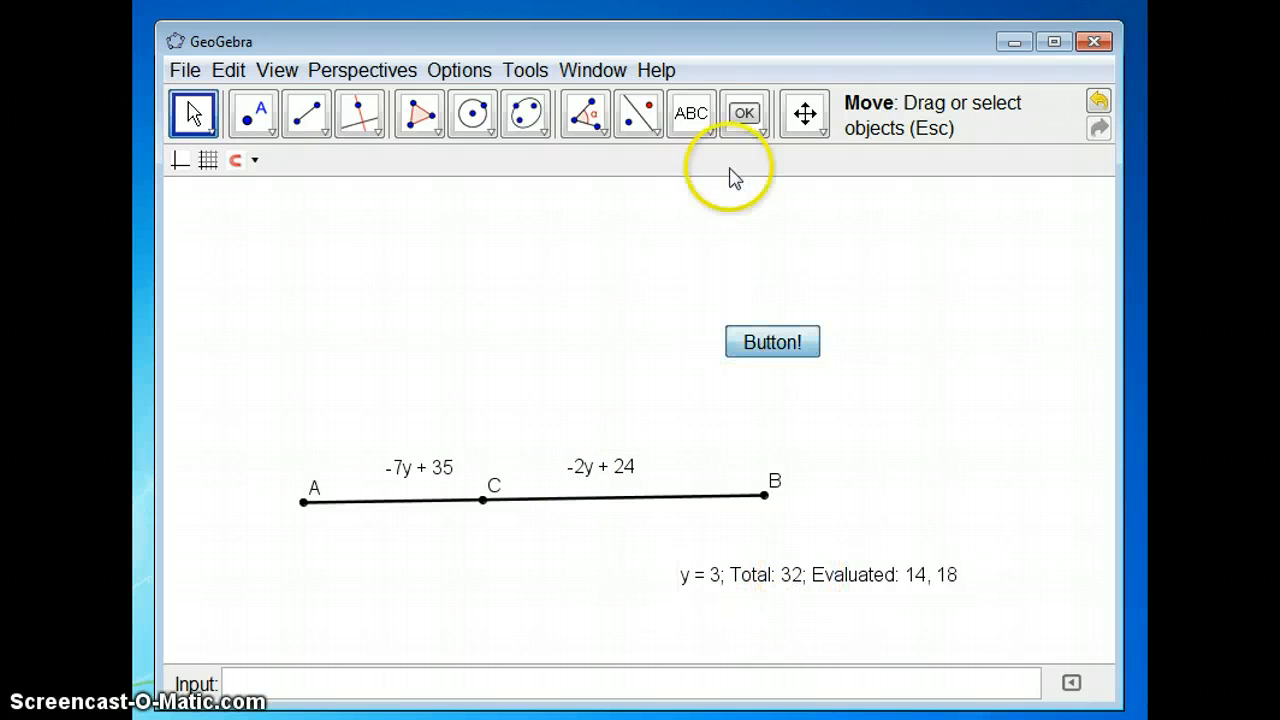
# Add the text "AB = 32" and place it just below segment AB, near point C.
pyautogui.click(690, 112)
pyautogui.click(534, 550)
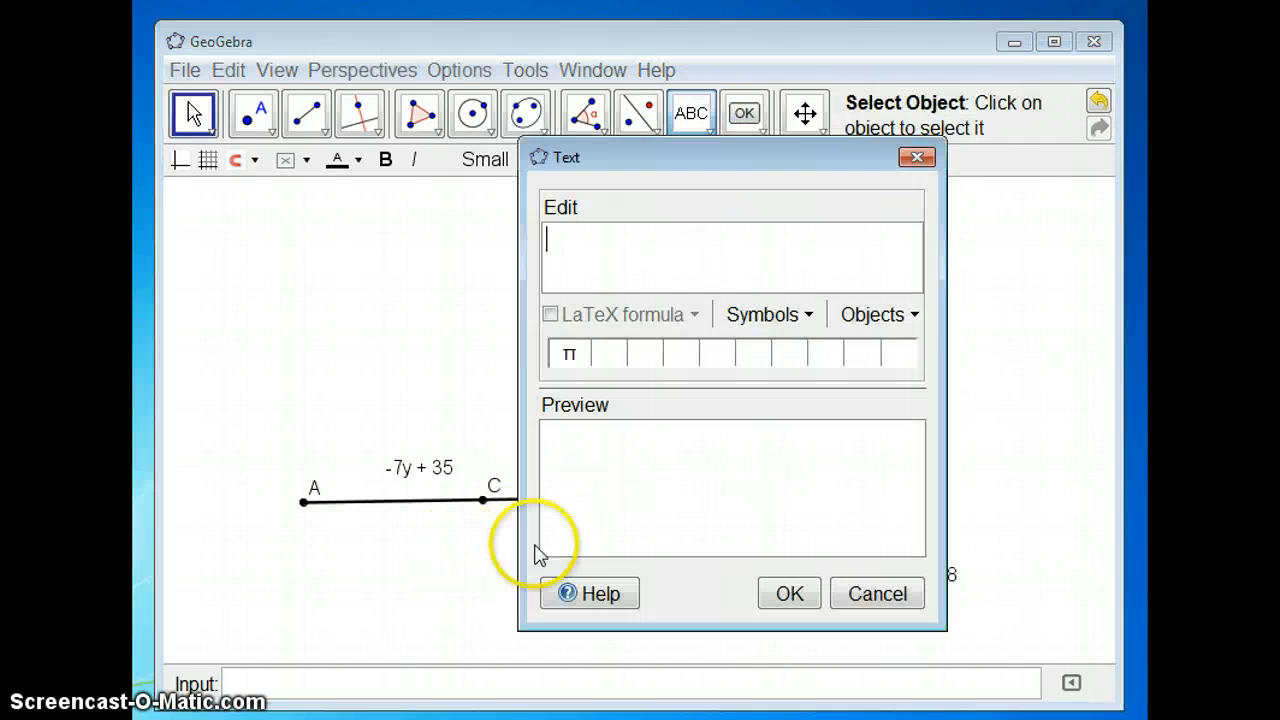
pyautogui.write('AB = 32')
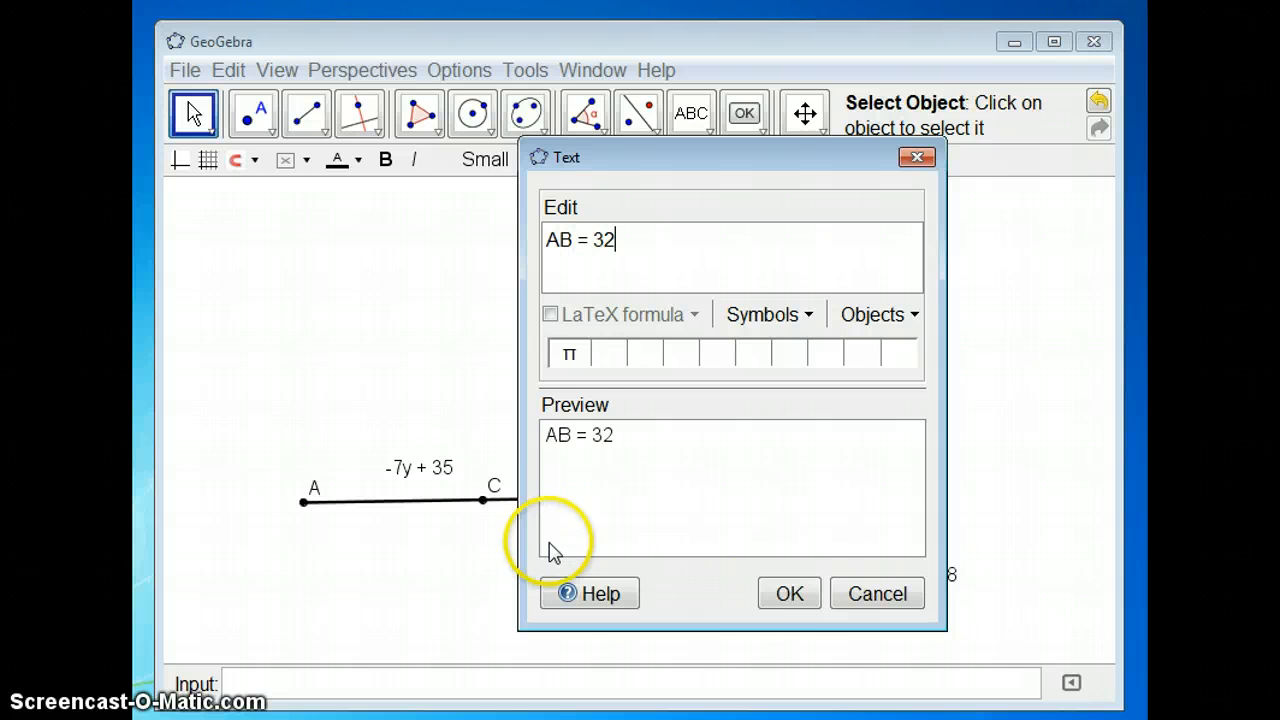
pyautogui.click(790, 594)
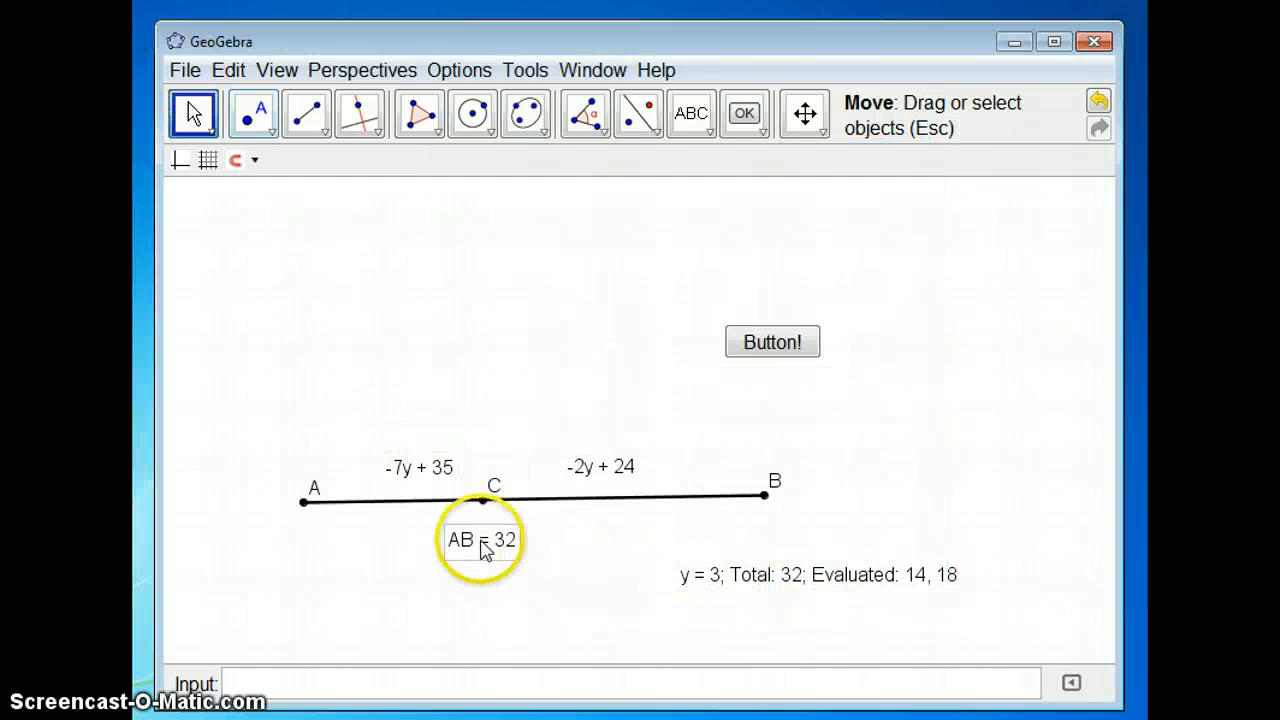
pyautogui.moveTo(480, 546); pyautogui.dragTo(497, 549)
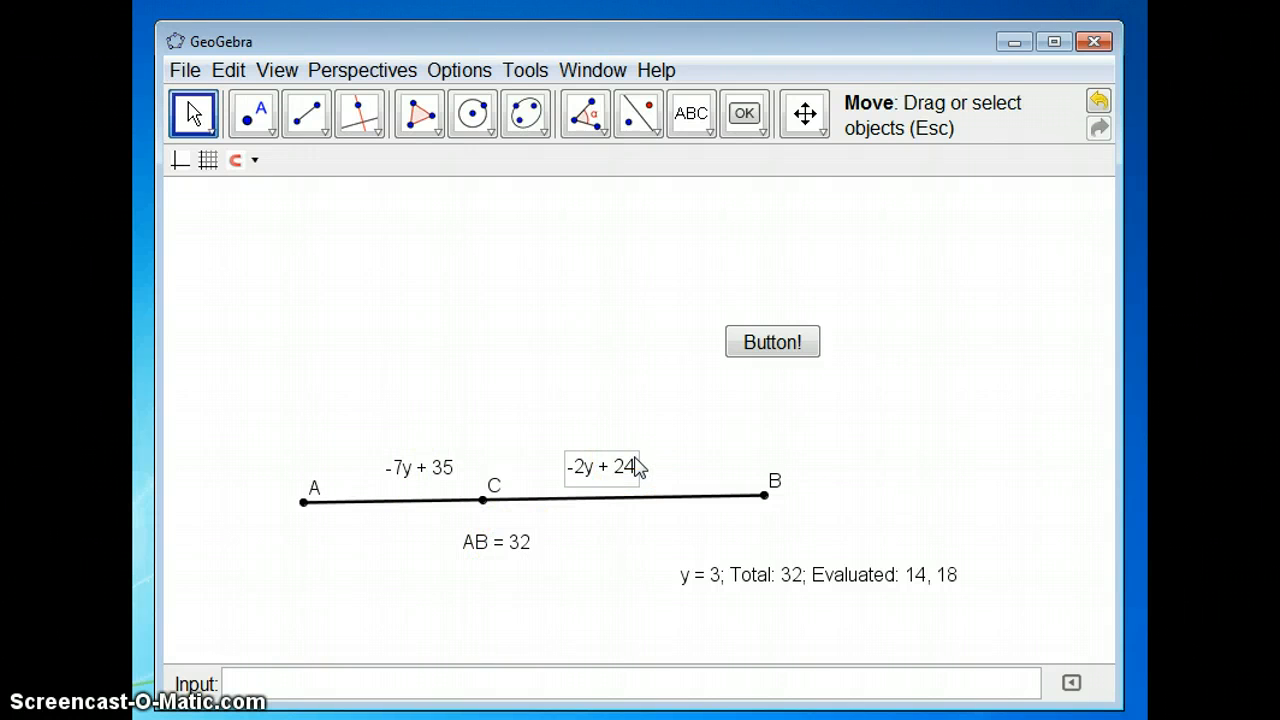
pyautogui.click(540, 429)
pyautogui.click(603, 470)
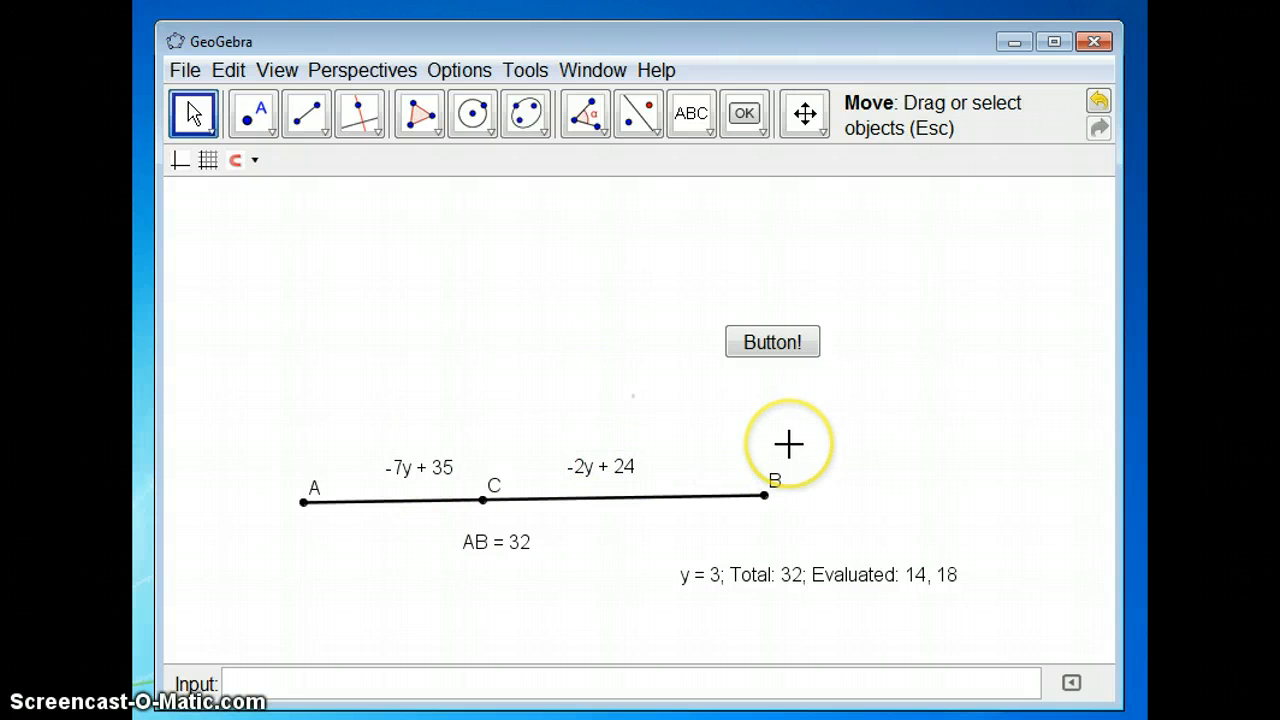
# Generate a new problem with the button and change the segment length text to "AB = 46".
pyautogui.click(808, 343)
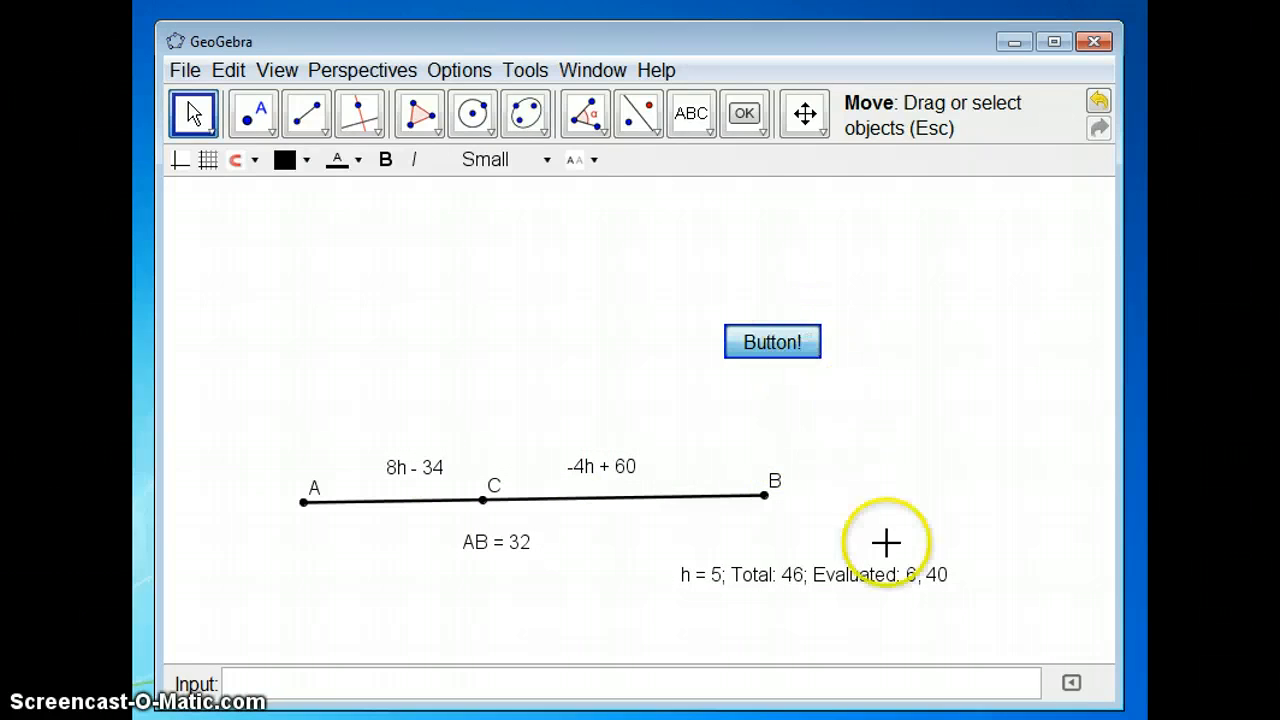
pyautogui.doubleClick(524, 556)
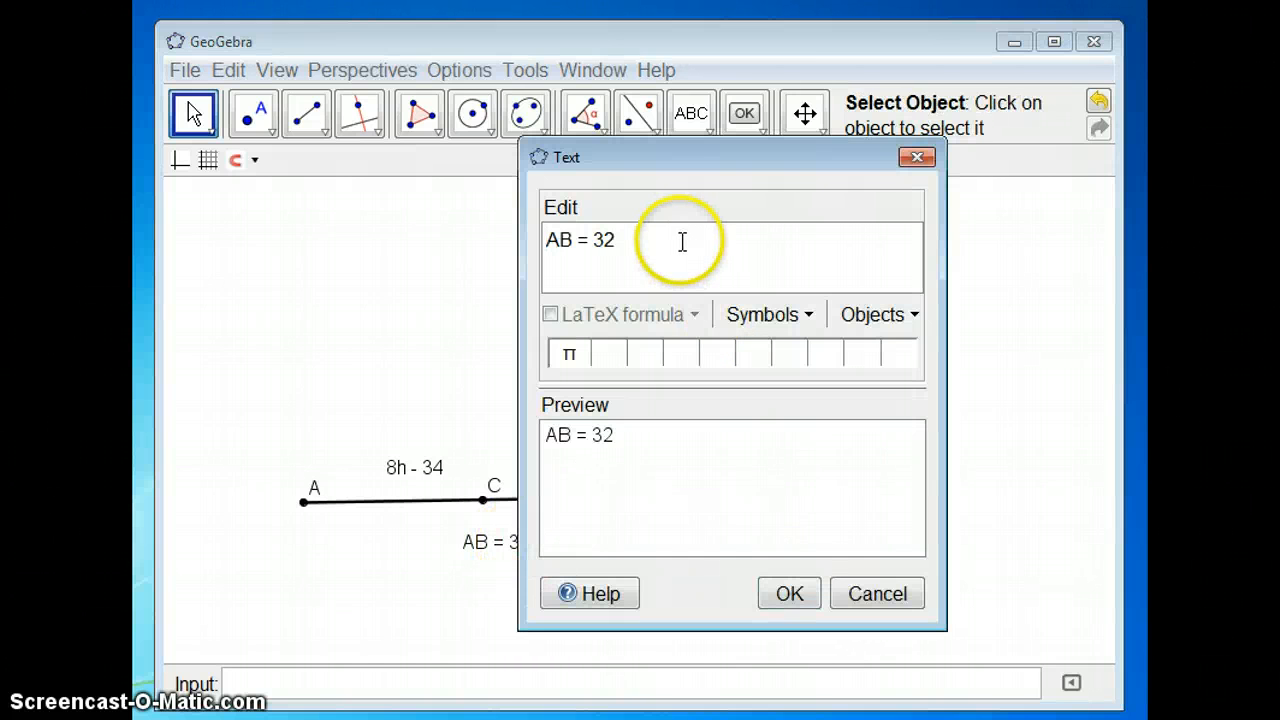
pyautogui.write('46')
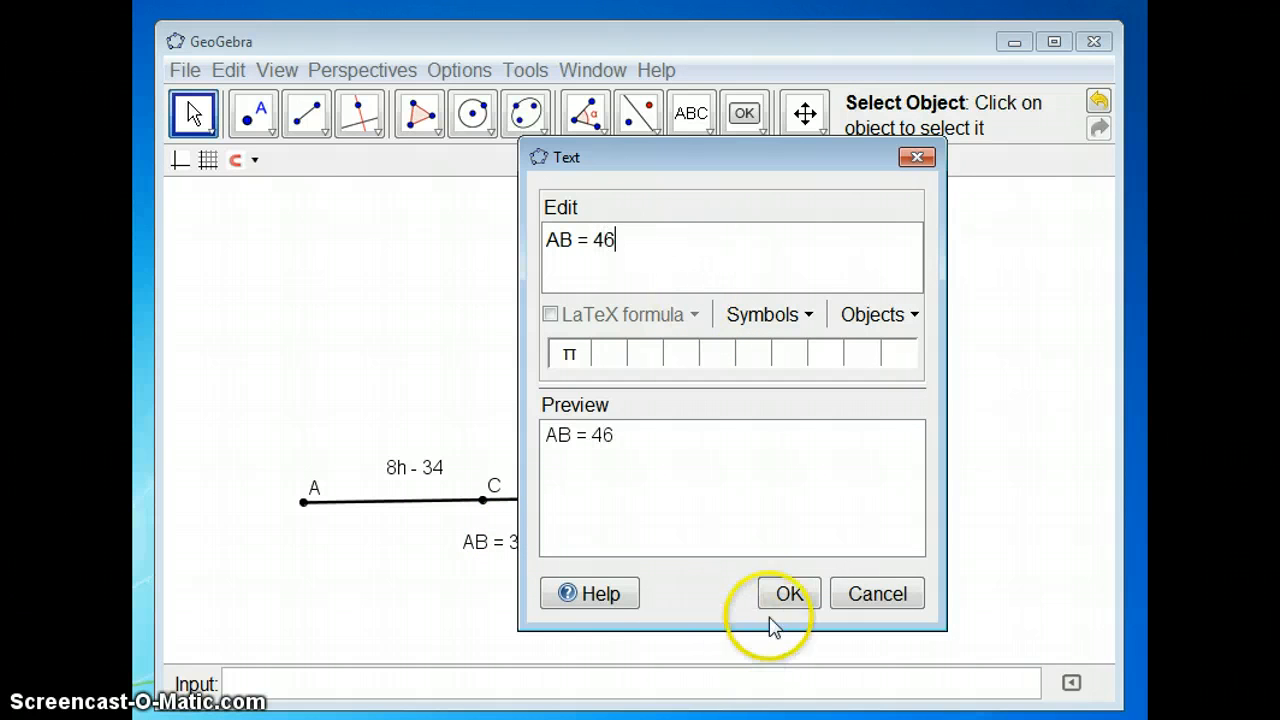
pyautogui.click(776, 598)
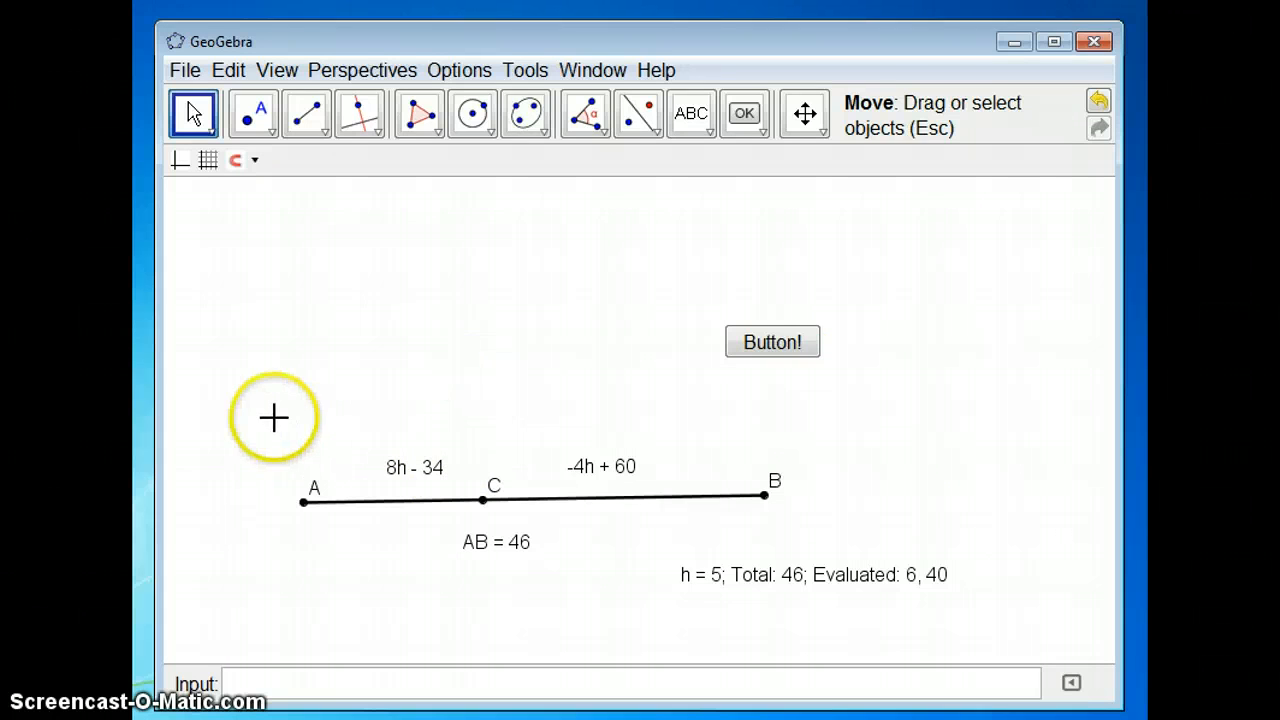
# Replace everything except the button with two roughly parallel horizontal segments, AB below CD, crossed by a slanted segment EF.
pyautogui.moveTo(216, 408); pyautogui.dragTo(1015, 632)
pyautogui.press('Delete')
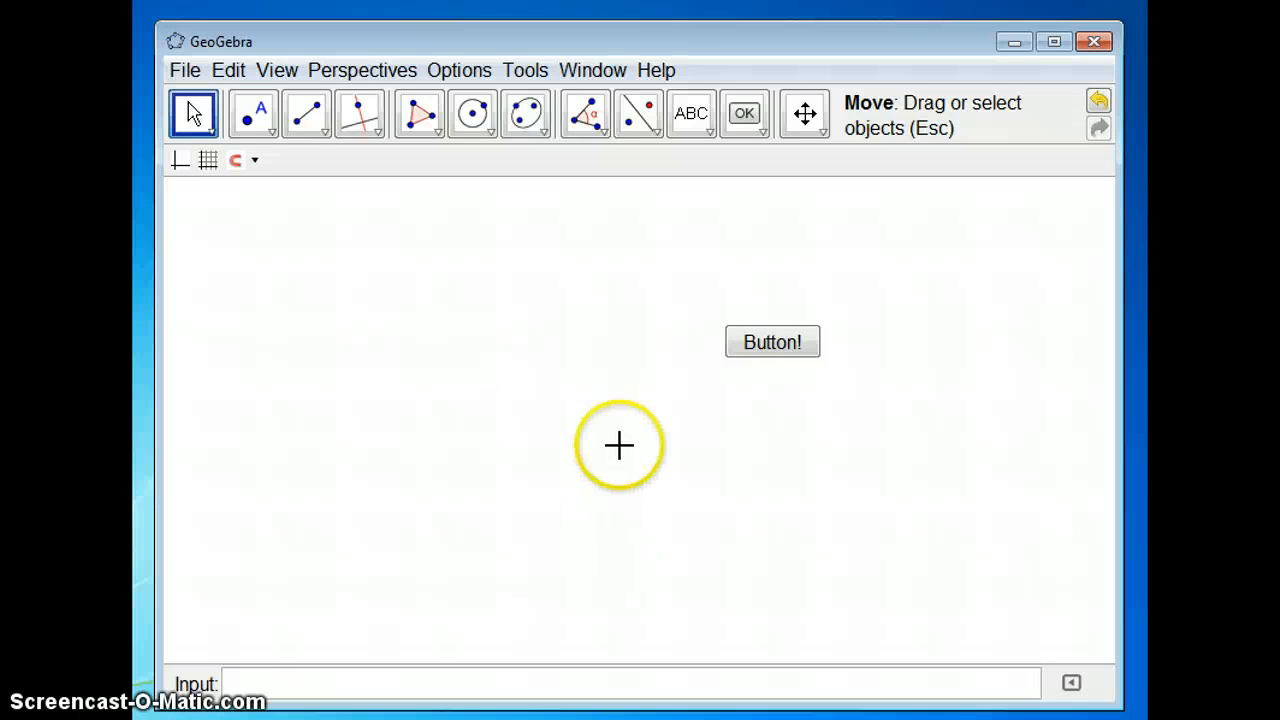
pyautogui.click(306, 112)
pyautogui.click(289, 502)
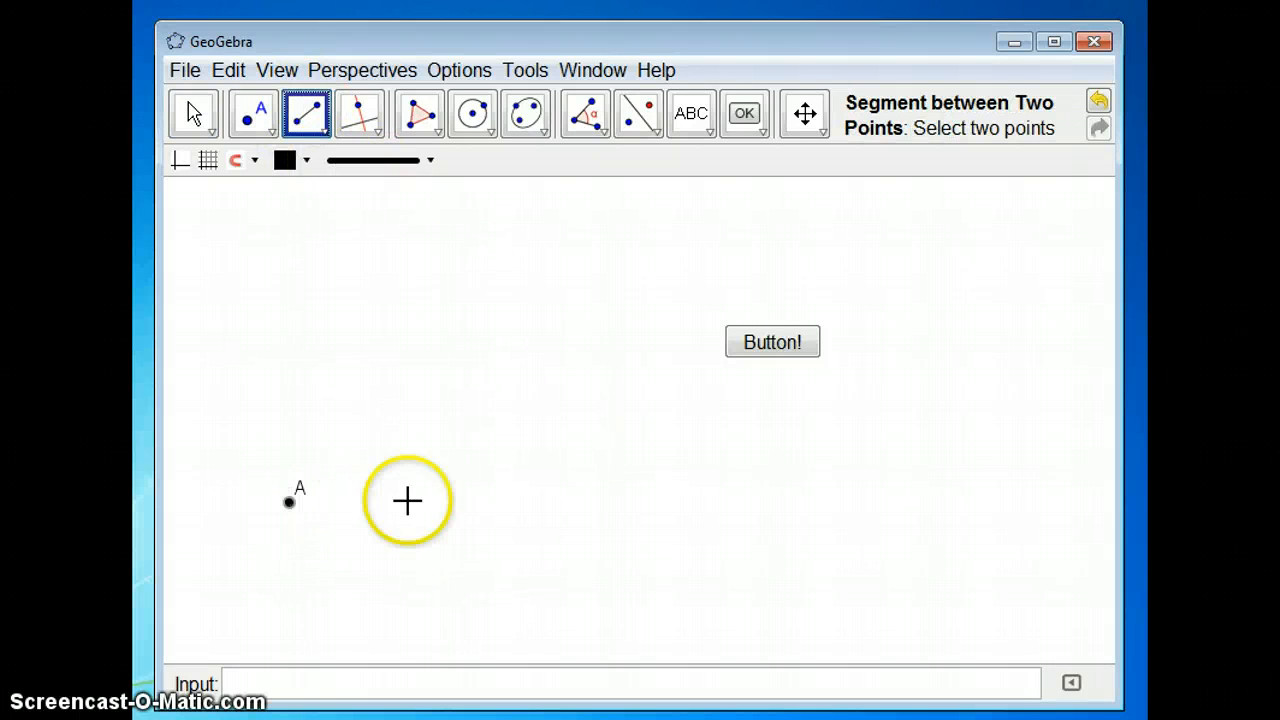
pyautogui.click(583, 500)
pyautogui.click(300, 296)
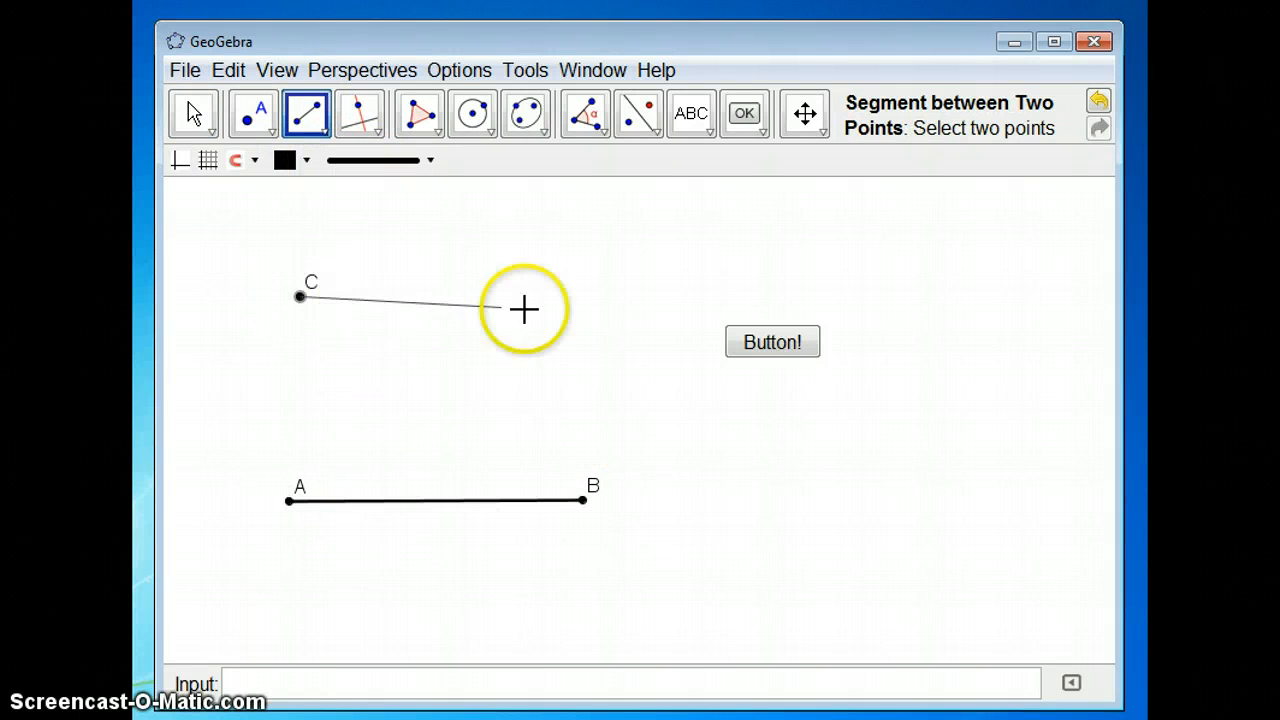
pyautogui.click(596, 294)
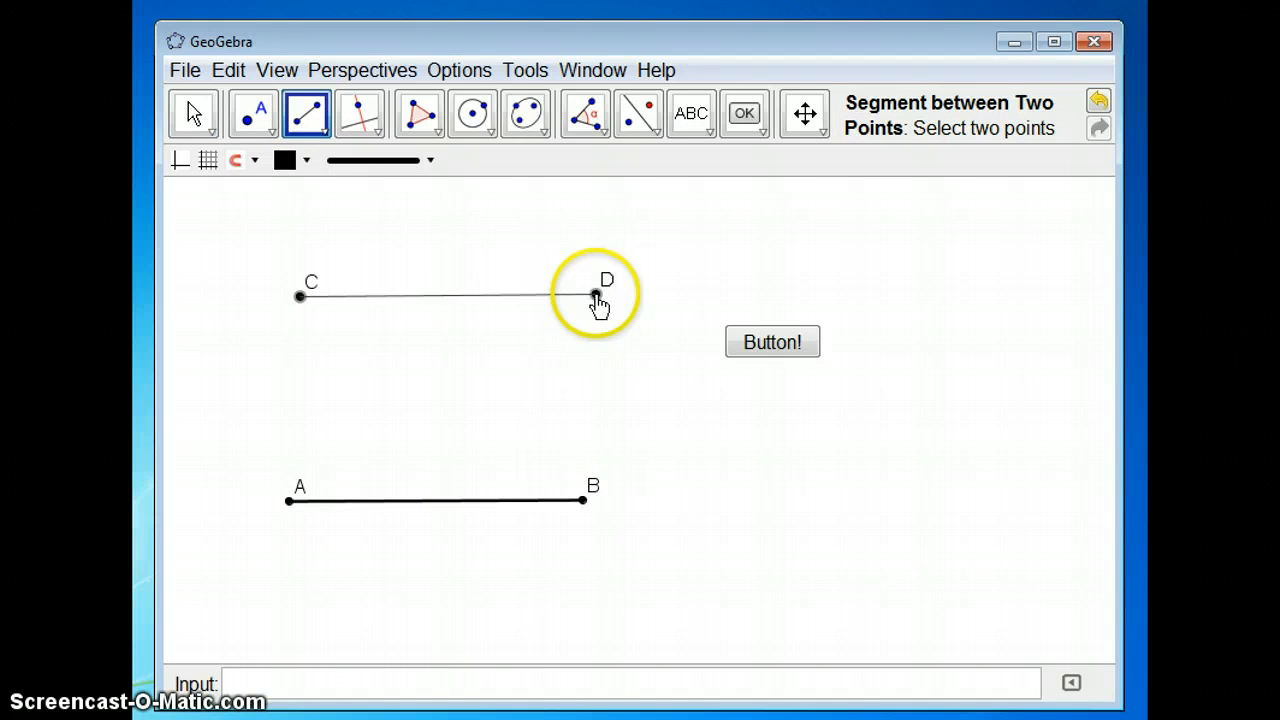
pyautogui.click(535, 195)
pyautogui.click(360, 628)
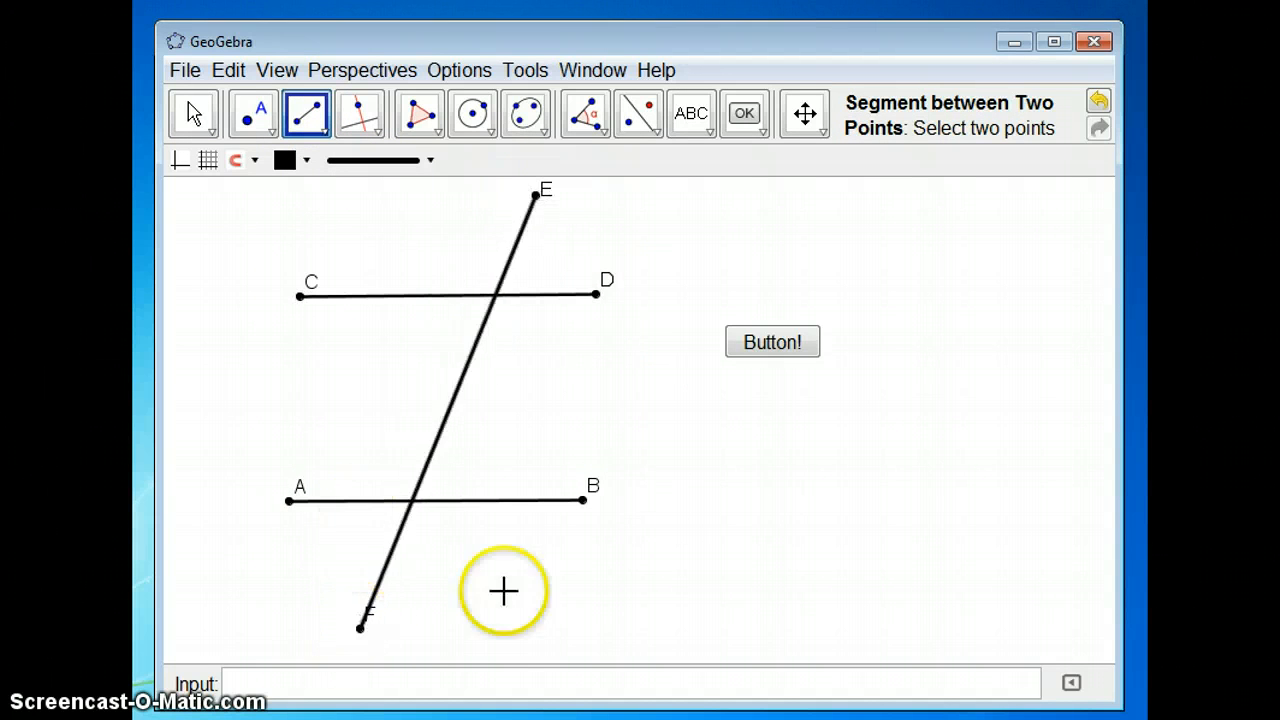
pyautogui.click(193, 113)
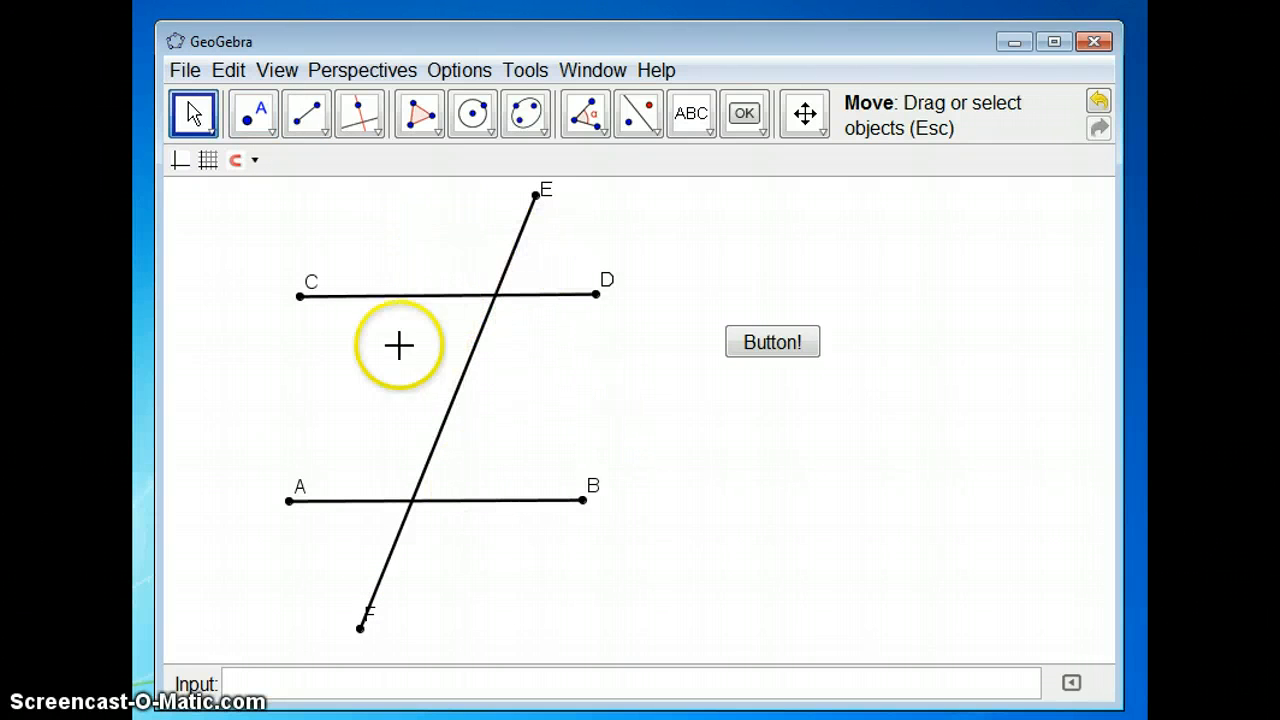
# Place point G where AB and EF cross, measure angle FGB, and move the angle's label clear of its arc.
pyautogui.click(255, 112)
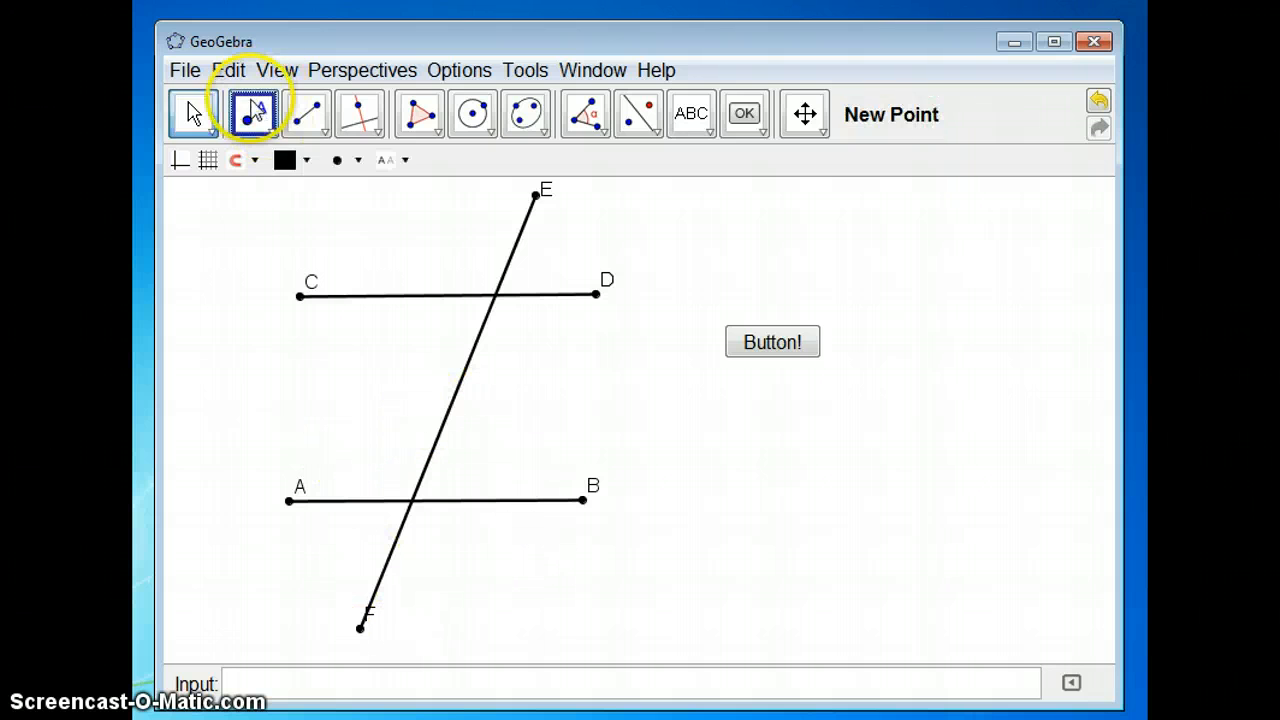
pyautogui.click(413, 501)
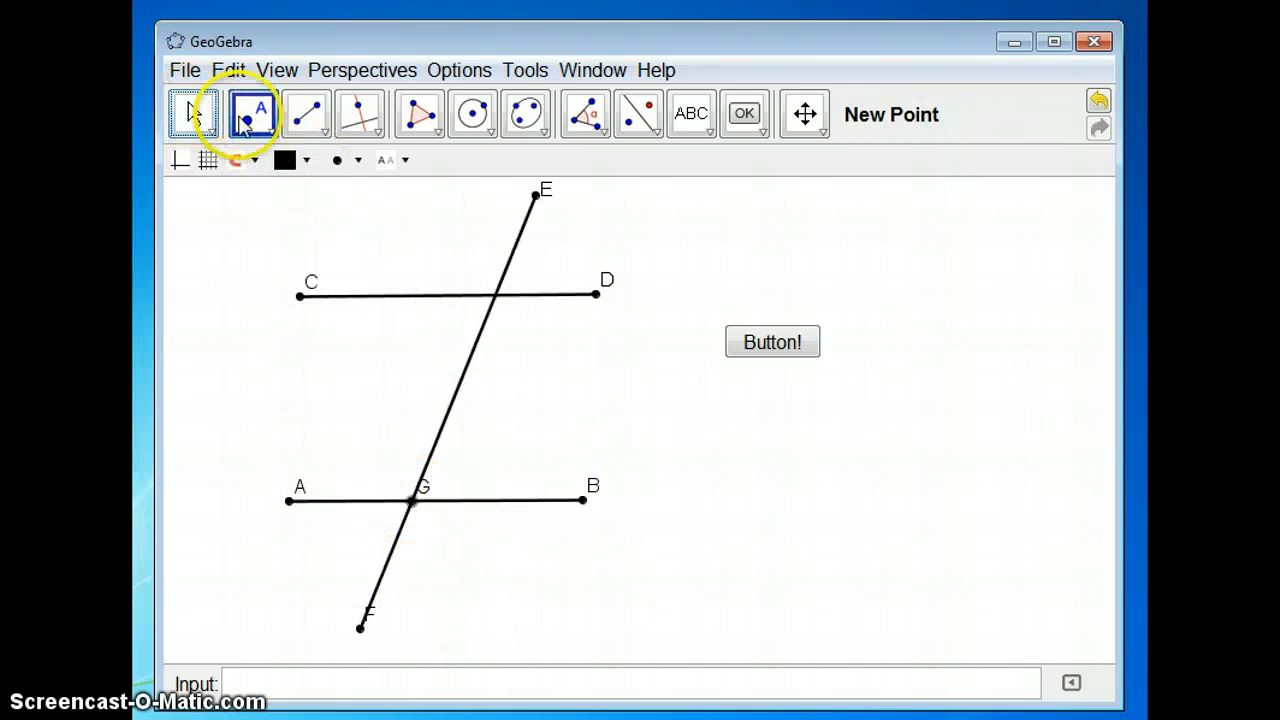
pyautogui.click(193, 113)
pyautogui.click(585, 113)
pyautogui.click(361, 627)
pyautogui.click(413, 500)
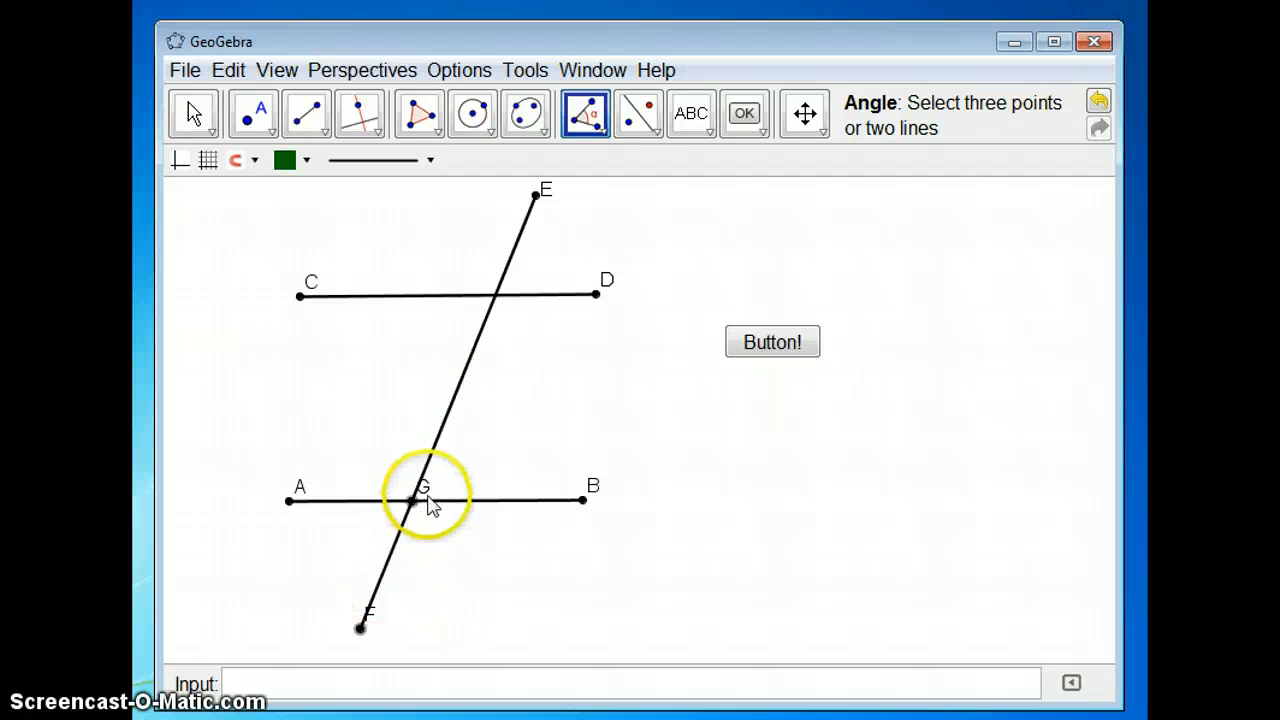
pyautogui.click(584, 501)
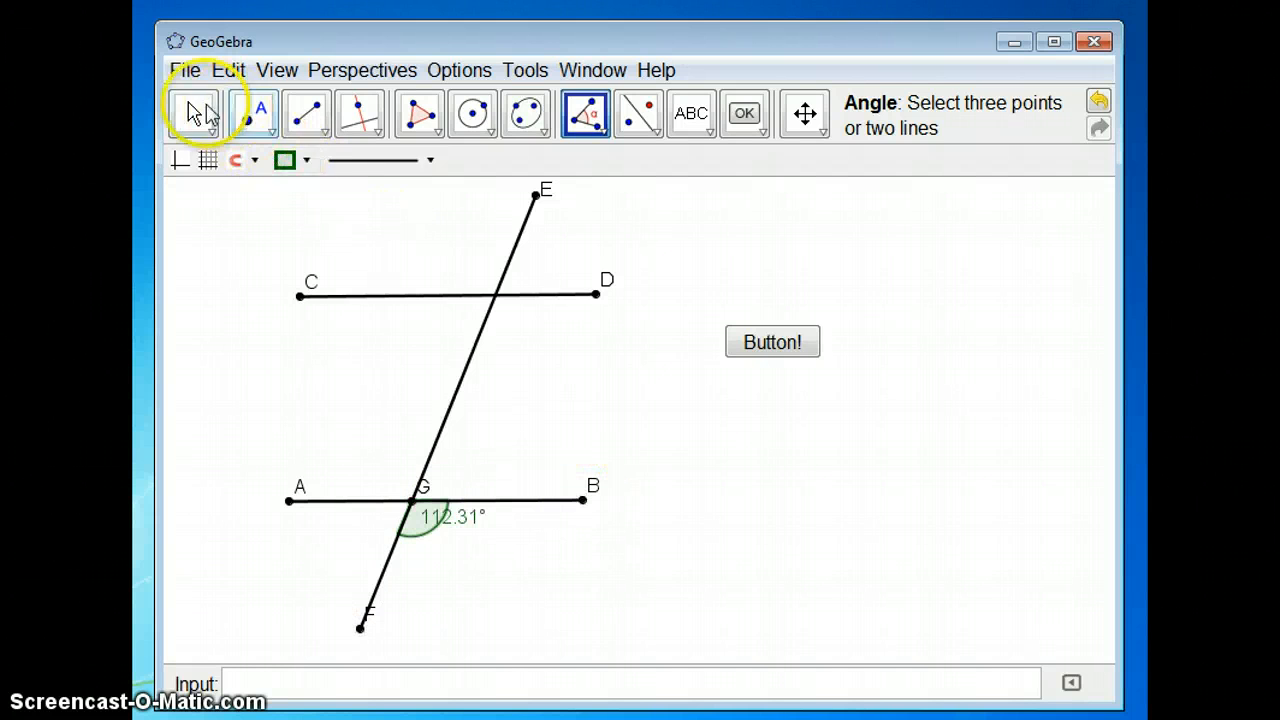
pyautogui.click(194, 114)
pyautogui.moveTo(468, 518); pyautogui.dragTo(483, 537)
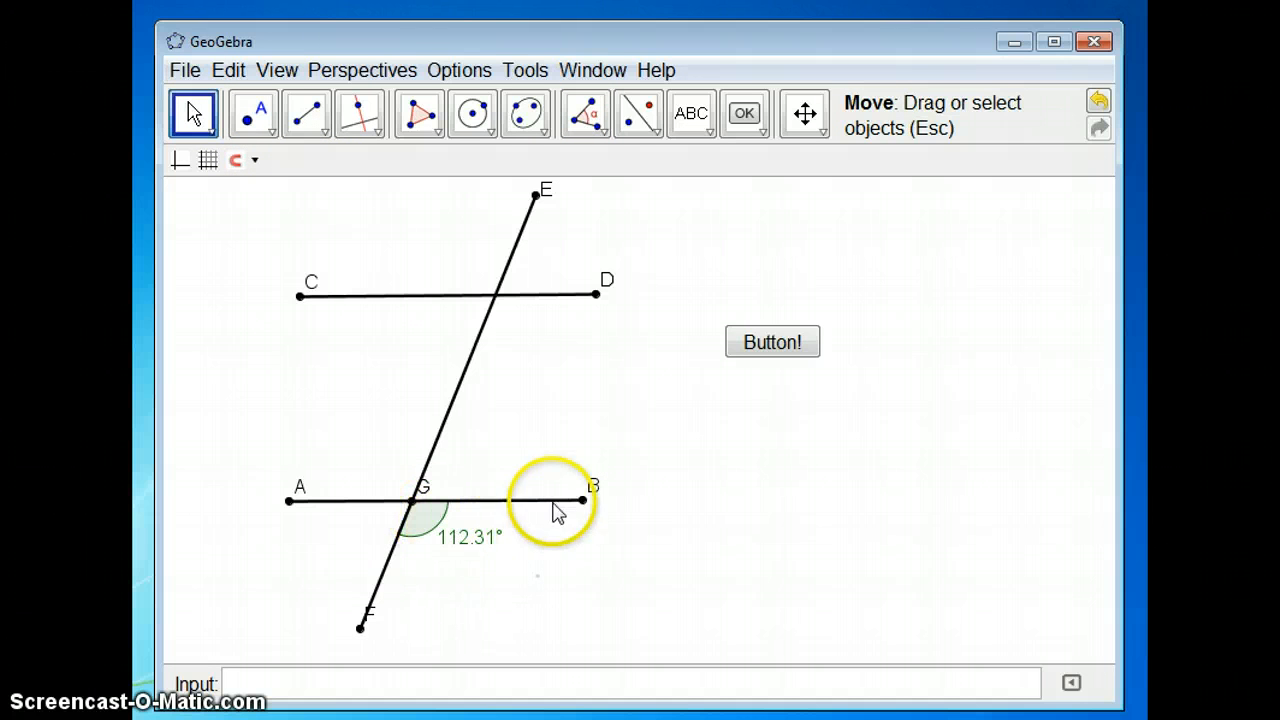
# Set the rounding so the angle label is shown as a whole number of degrees.
pyautogui.click(525, 70)
pyautogui.moveTo(457, 71)
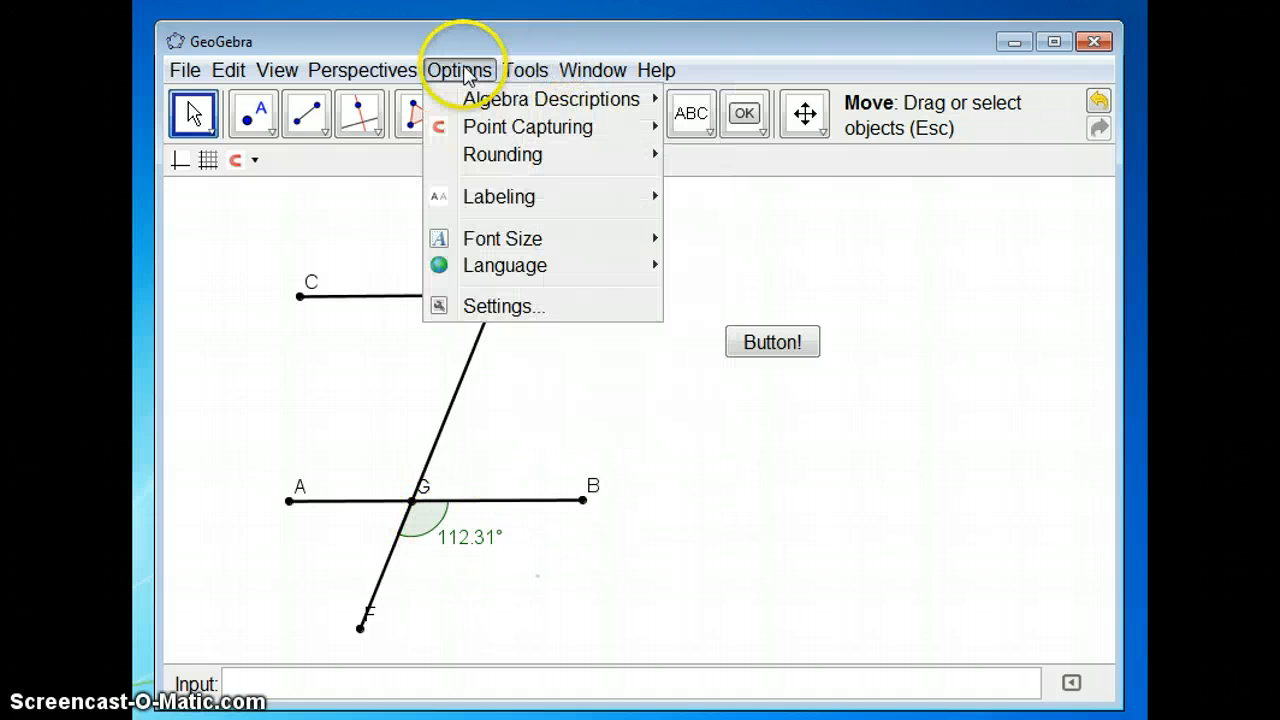
pyautogui.moveTo(505, 155)
pyautogui.click(742, 160)
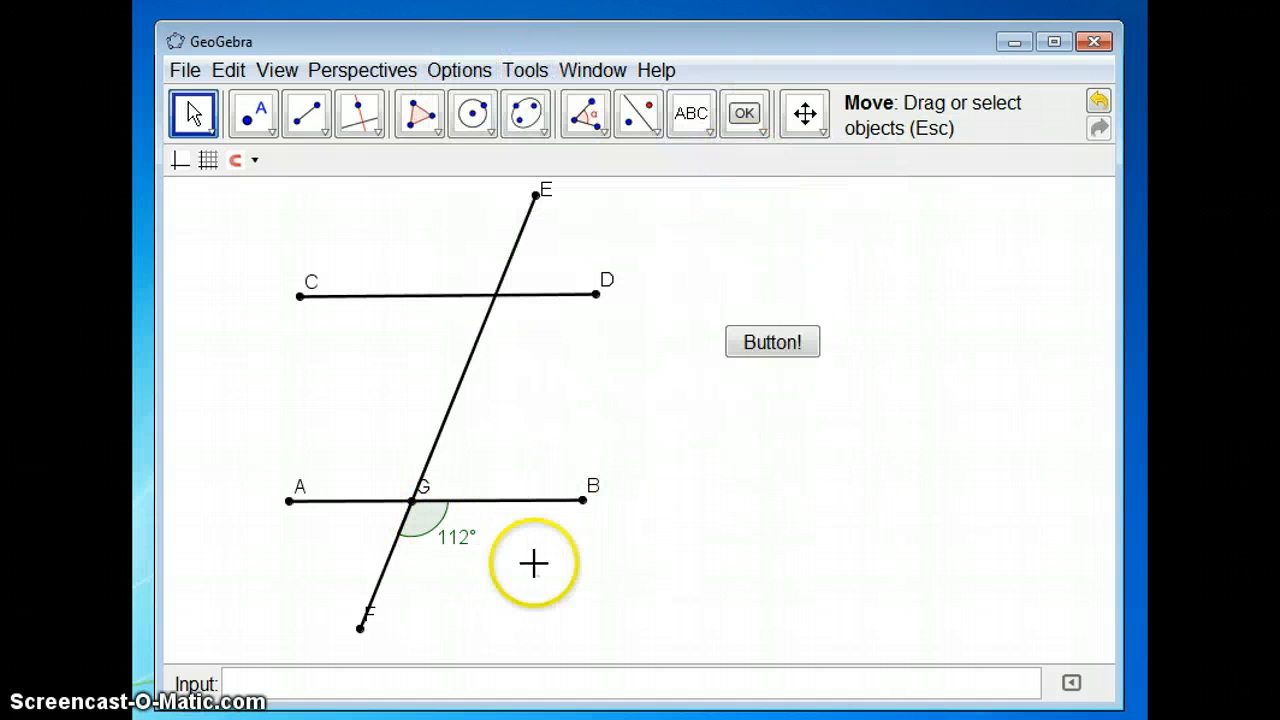
pyautogui.click(443, 537)
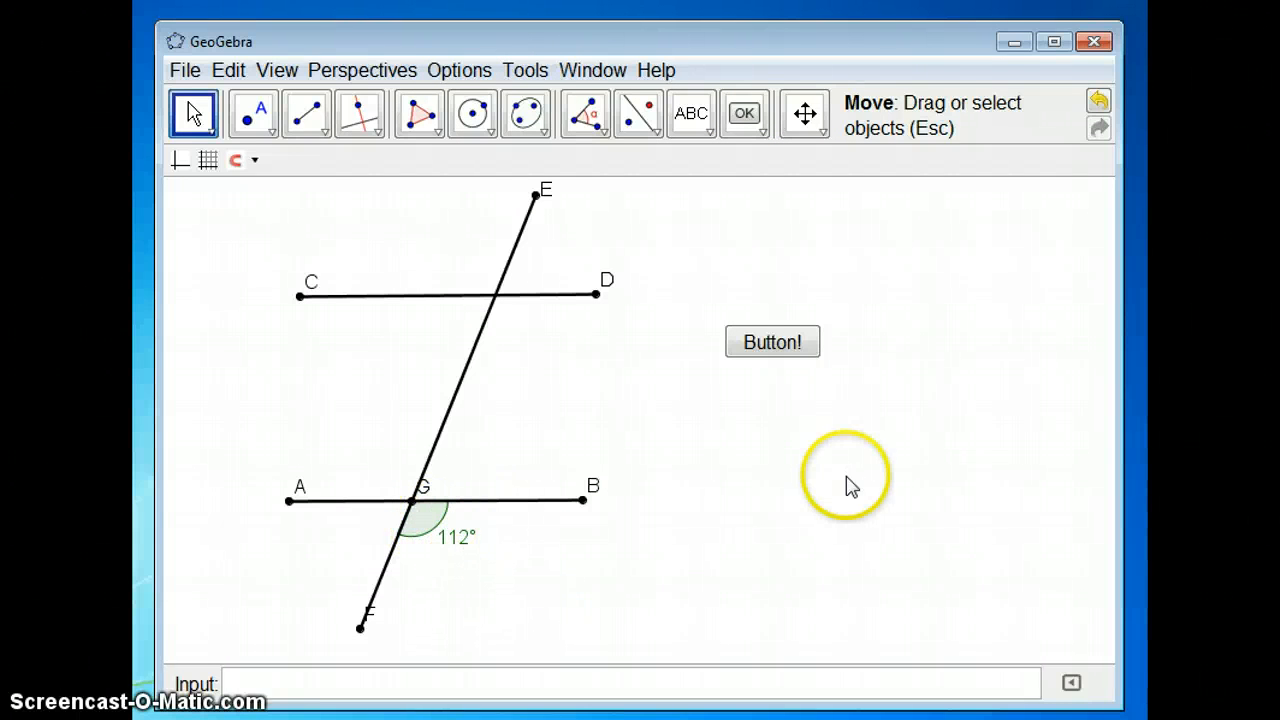
# Replace the button's On Click script with a generateProblemOneSide call taking "textA1", "textA2", "answerTextA", "a" and 112.
pyautogui.click(779, 342)
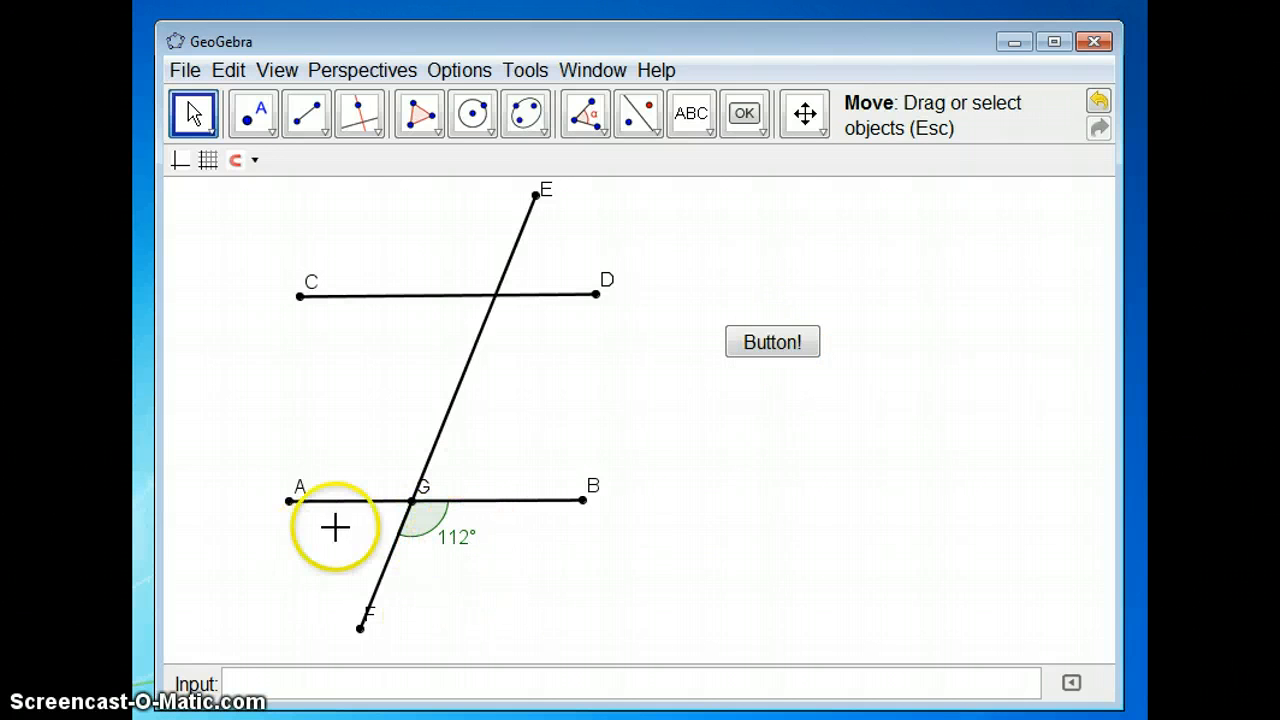
pyautogui.rightClick(779, 342)
pyautogui.click(903, 590)
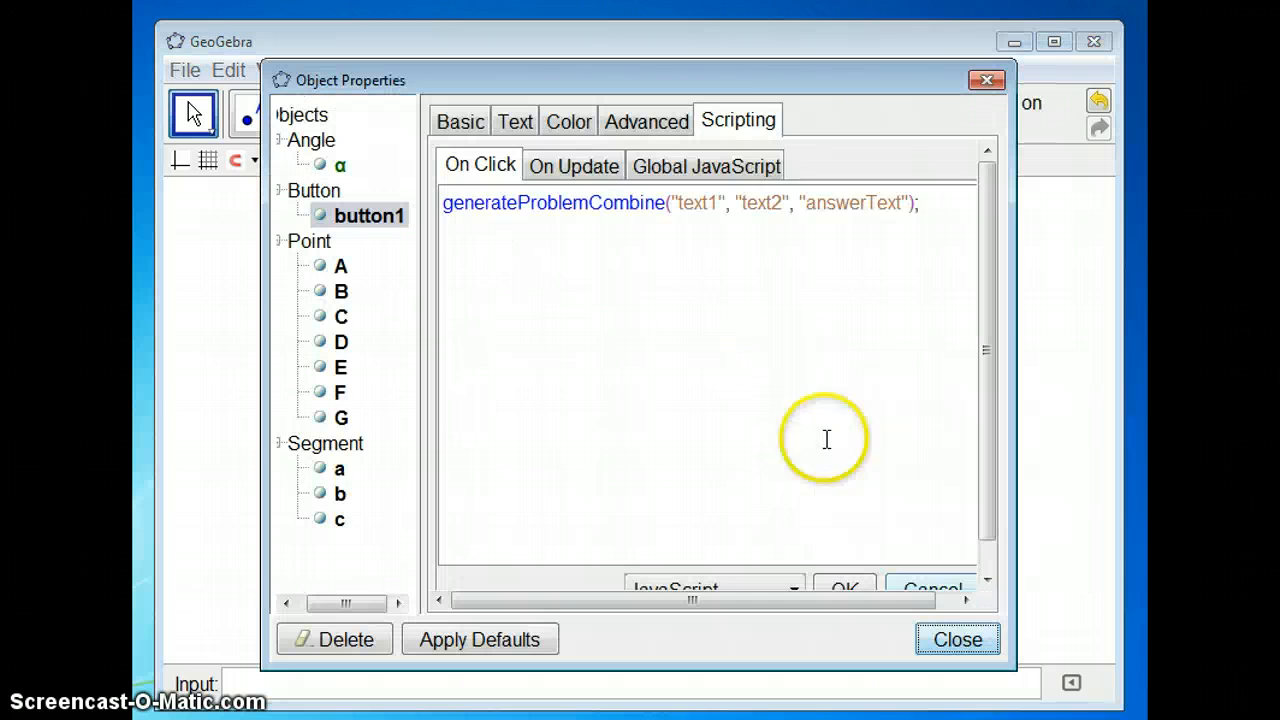
pyautogui.tripleClick(731, 218)
pyautogui.press('BackSpace')
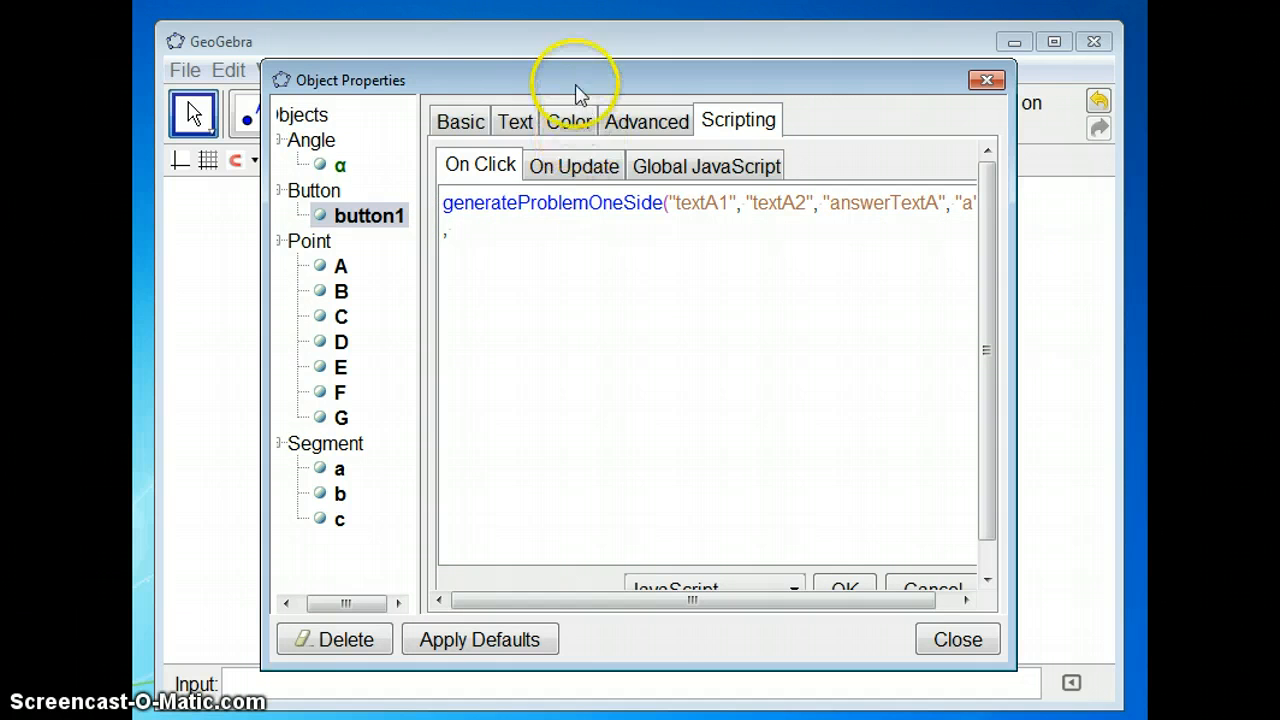
pyautogui.moveTo(571, 89)
pyautogui.mouseDown()
pyautogui.moveTo(794, 120)
pyautogui.moveTo(571, 120)
pyautogui.moveTo(585, 108)
pyautogui.mouseUp()
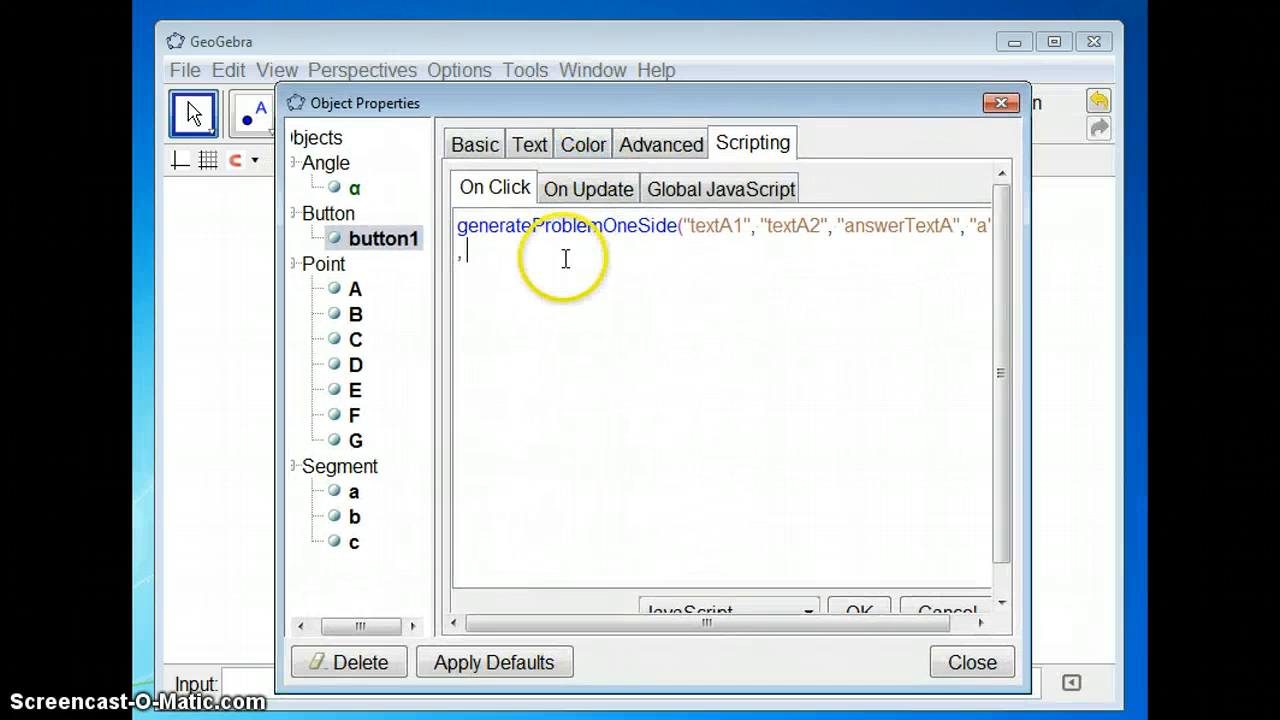
pyautogui.write('112);')
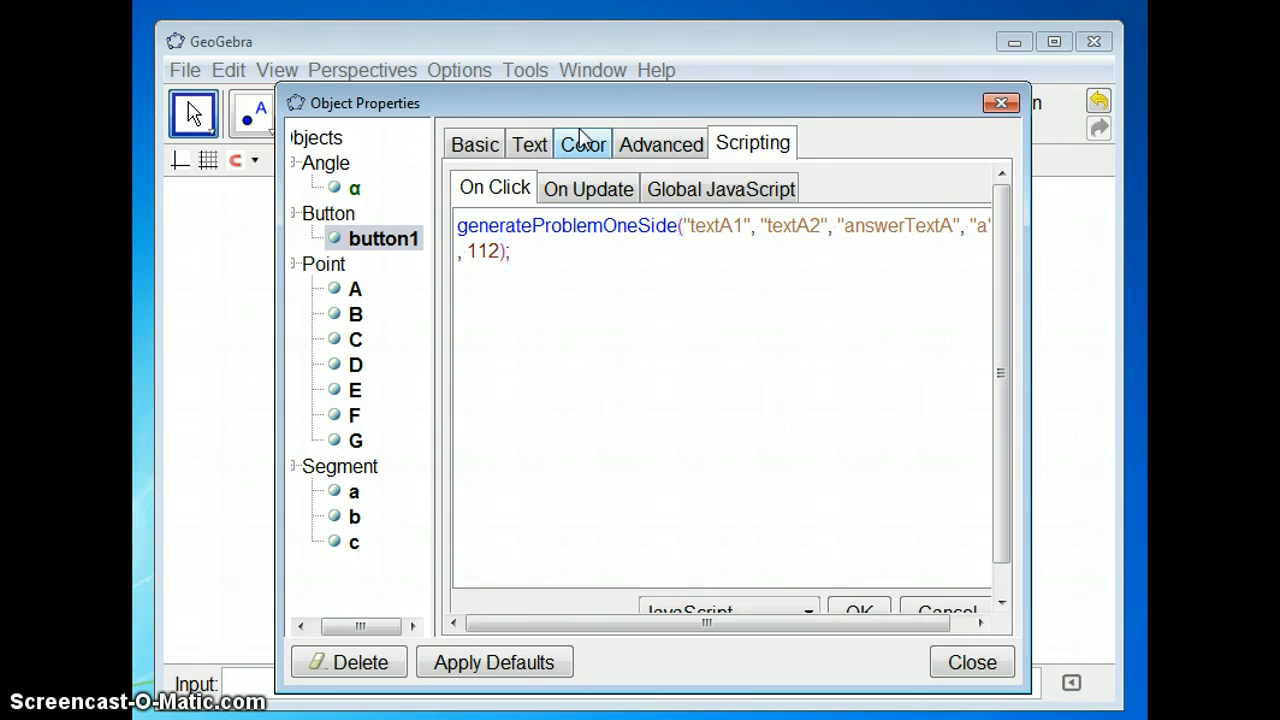
# Duplicate the generateProblemOneSide call and change the copy's arguments to "textB1", "textB2", "answerTextB" and "b".
pyautogui.hotkey('ctrl', 'a')
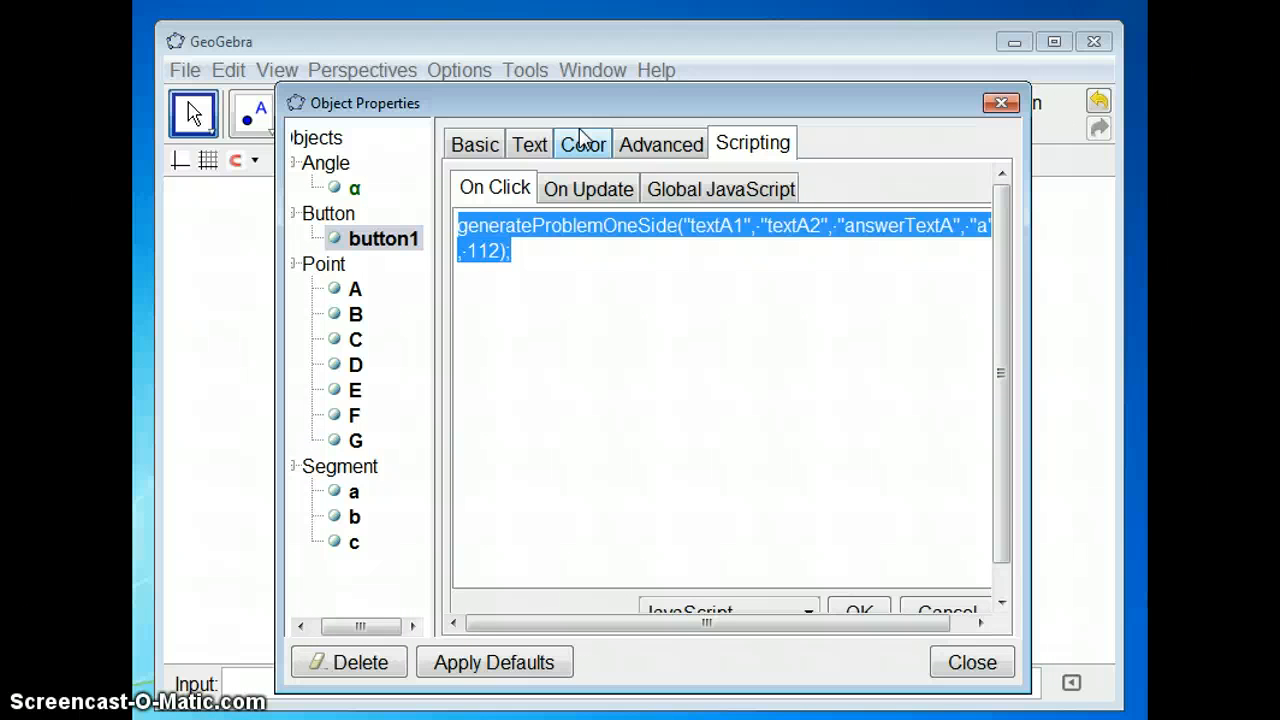
pyautogui.hotkey('ctrl', 'c')
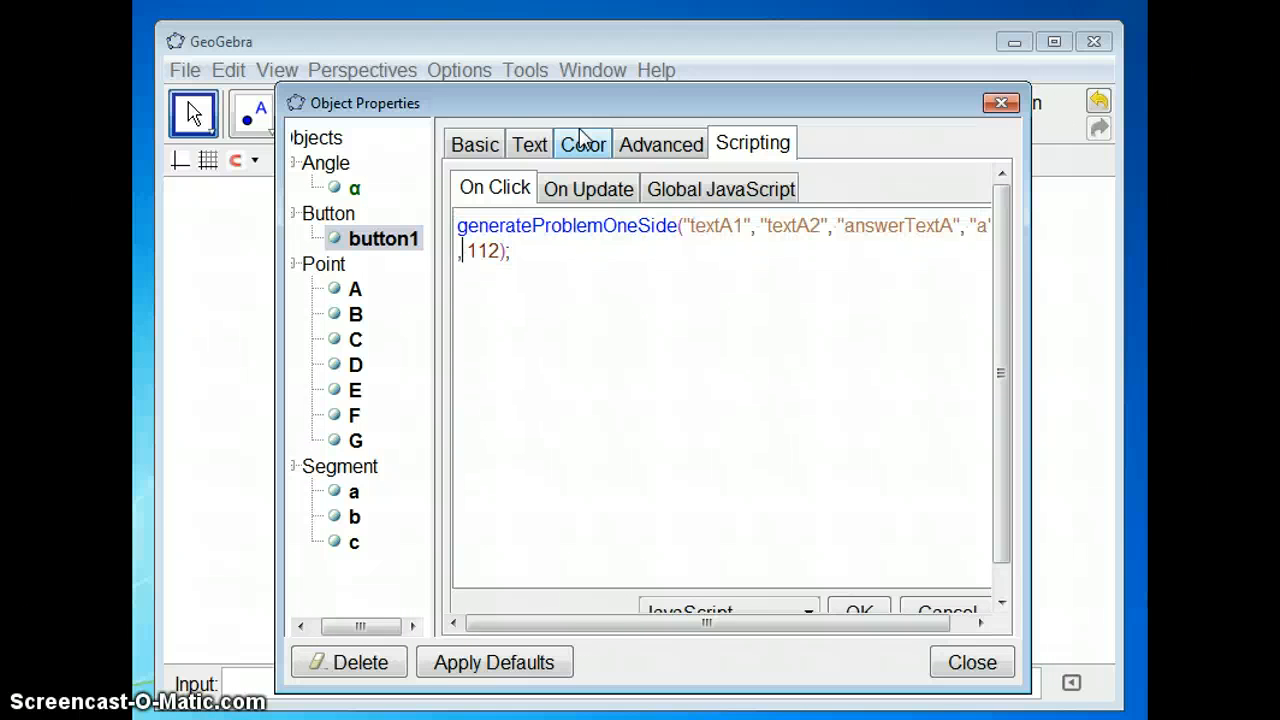
pyautogui.hotkey('ctrl', 'v')
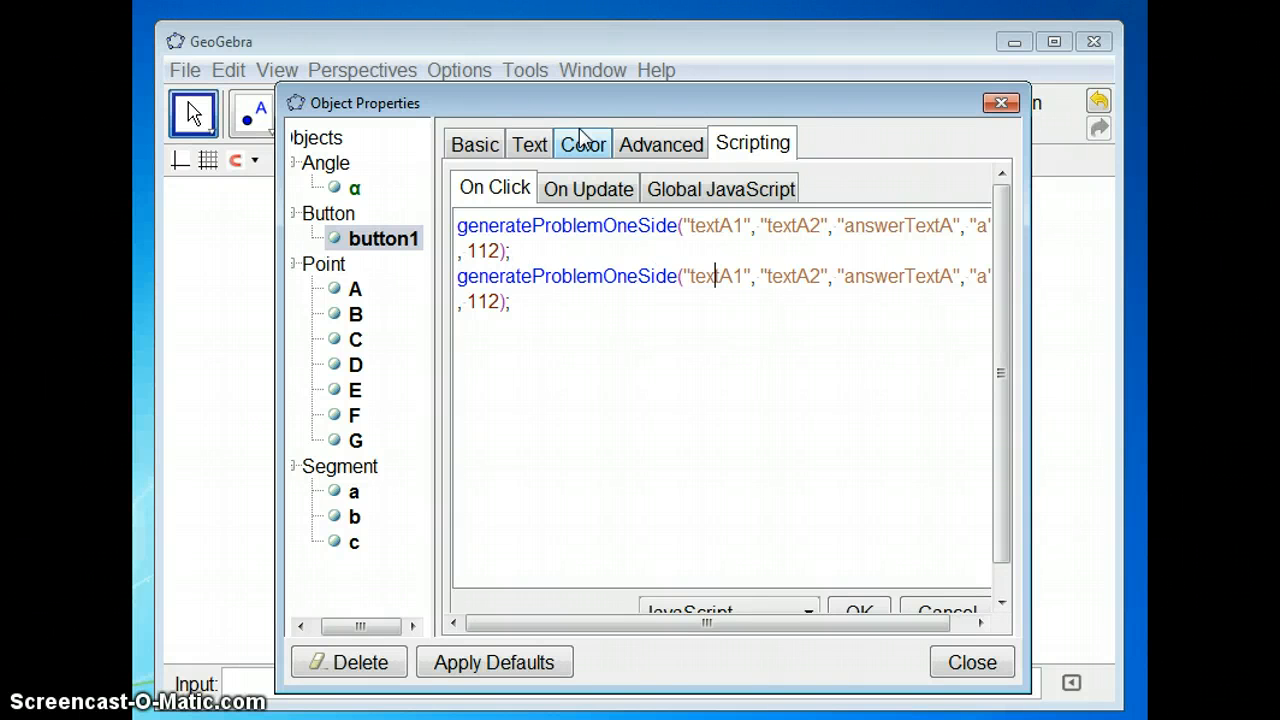
pyautogui.press('BackSpace')
pyautogui.write('B')
pyautogui.write('B')
# Add a third generateProblemOneSide call with "textC1", "textC2", "answerTextC", "c" and 180-112 as arguments.
pyautogui.hotkey('ctrl', 'v')
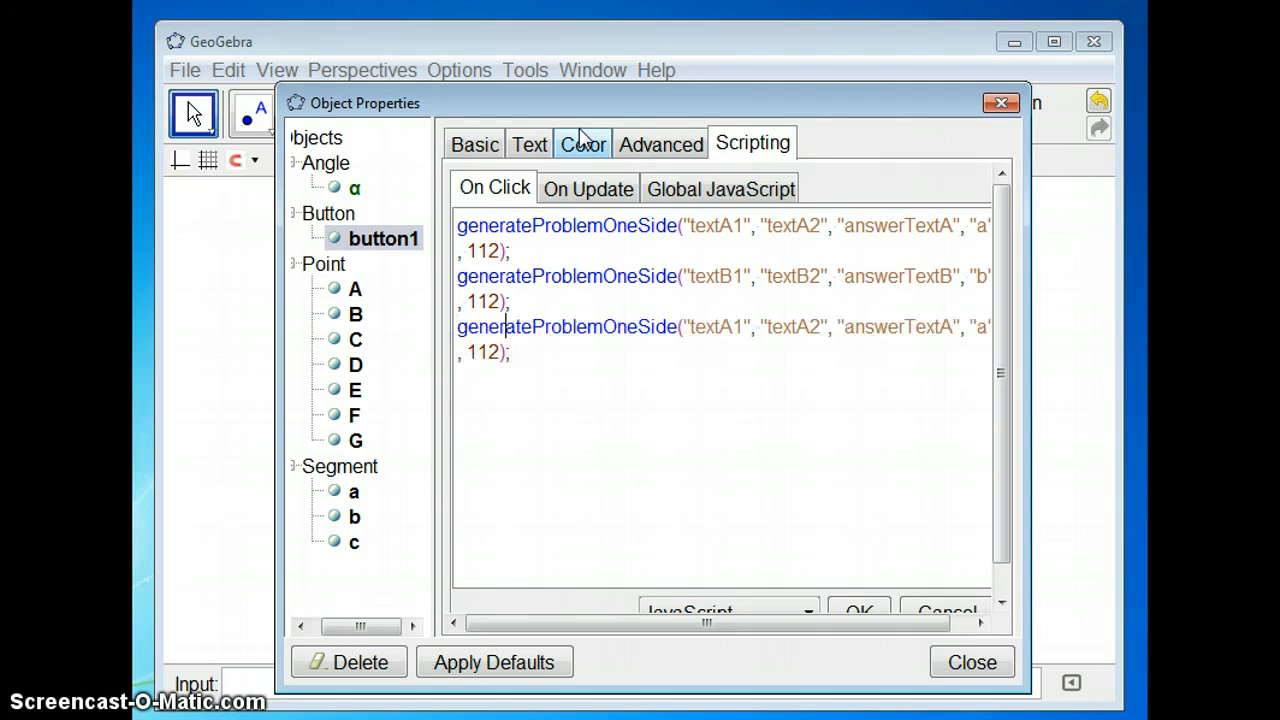
pyautogui.press('BackSpace')
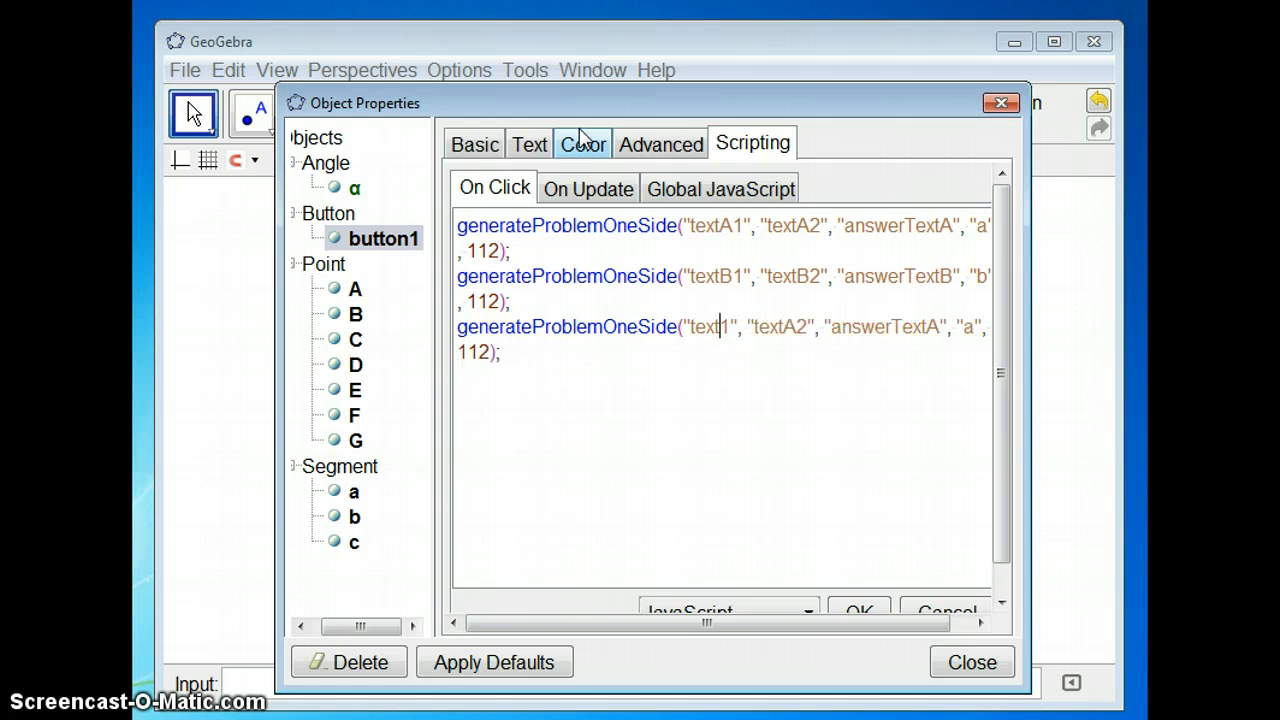
pyautogui.write('C')
pyautogui.press('Right')
pyautogui.press('Right')
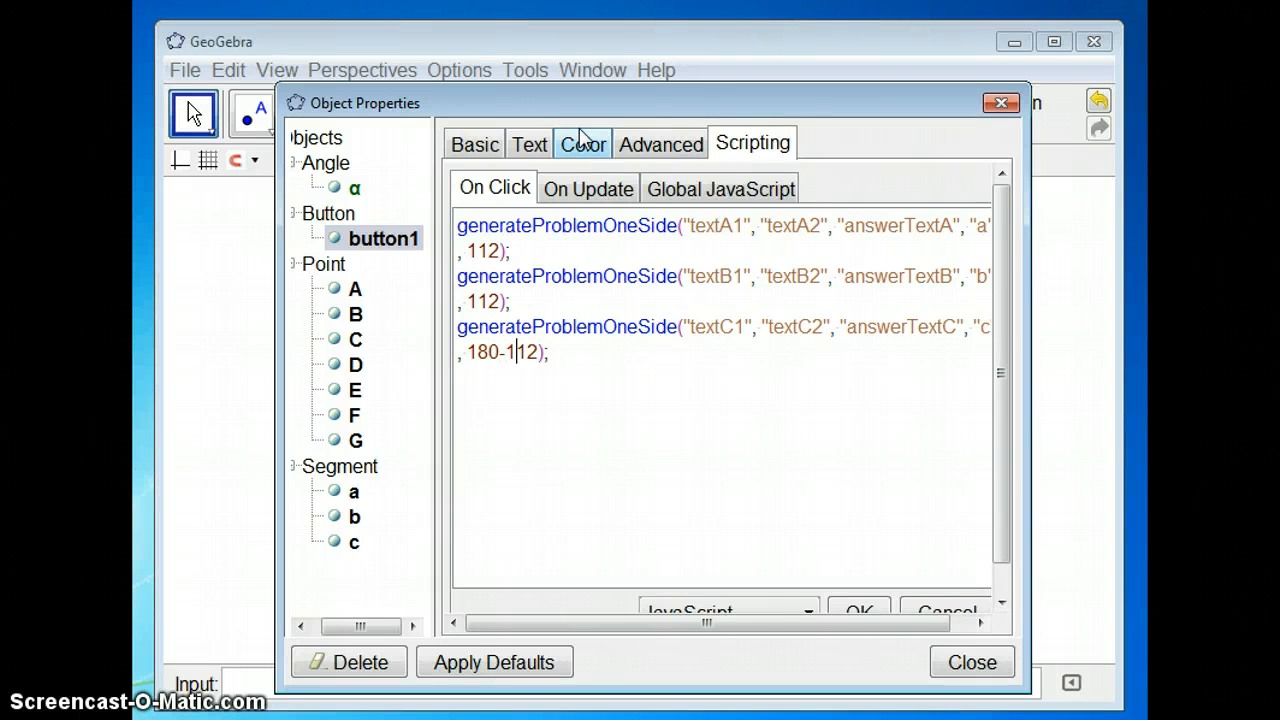
# Add a fourth generateProblemOneSide call with "textD1", "textD2", "answerTextD", "d" and 180-112, then apply the script and close the properties.
pyautogui.hotkey('shift', 'Home')
pyautogui.hotkey('shift', 'Up')
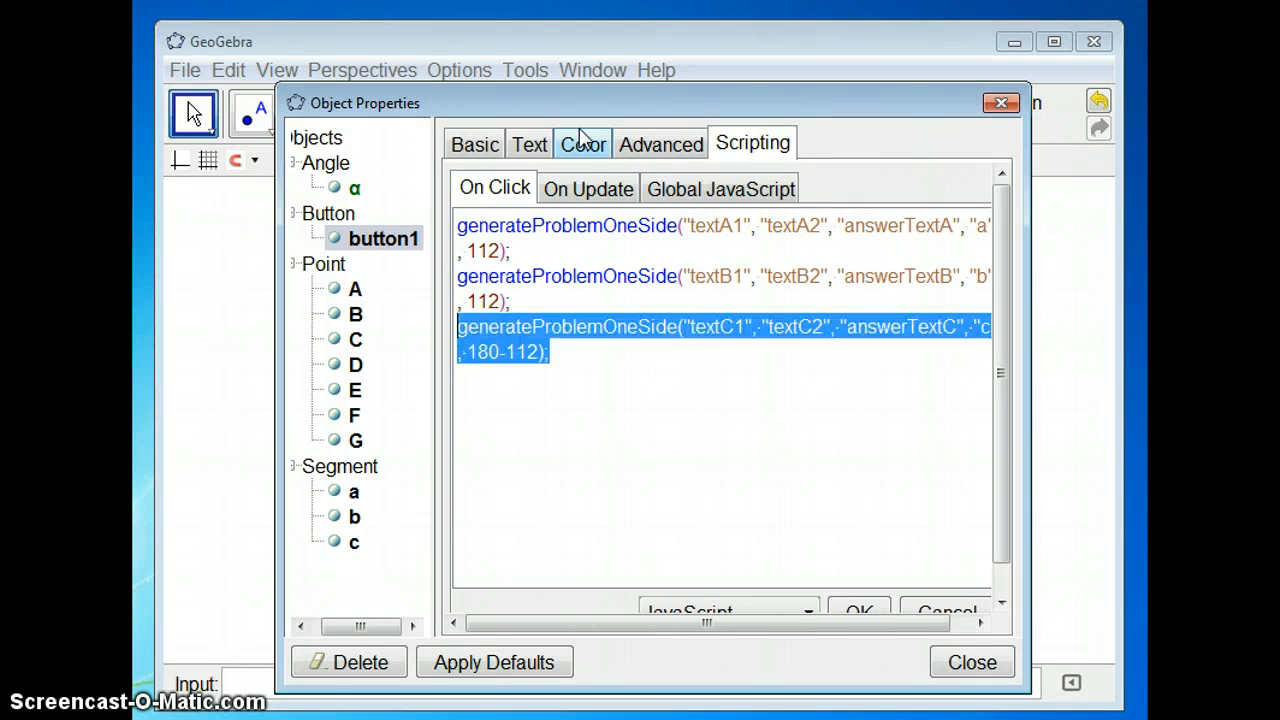
pyautogui.press('Down')
pyautogui.hotkey('ctrl', 'v')
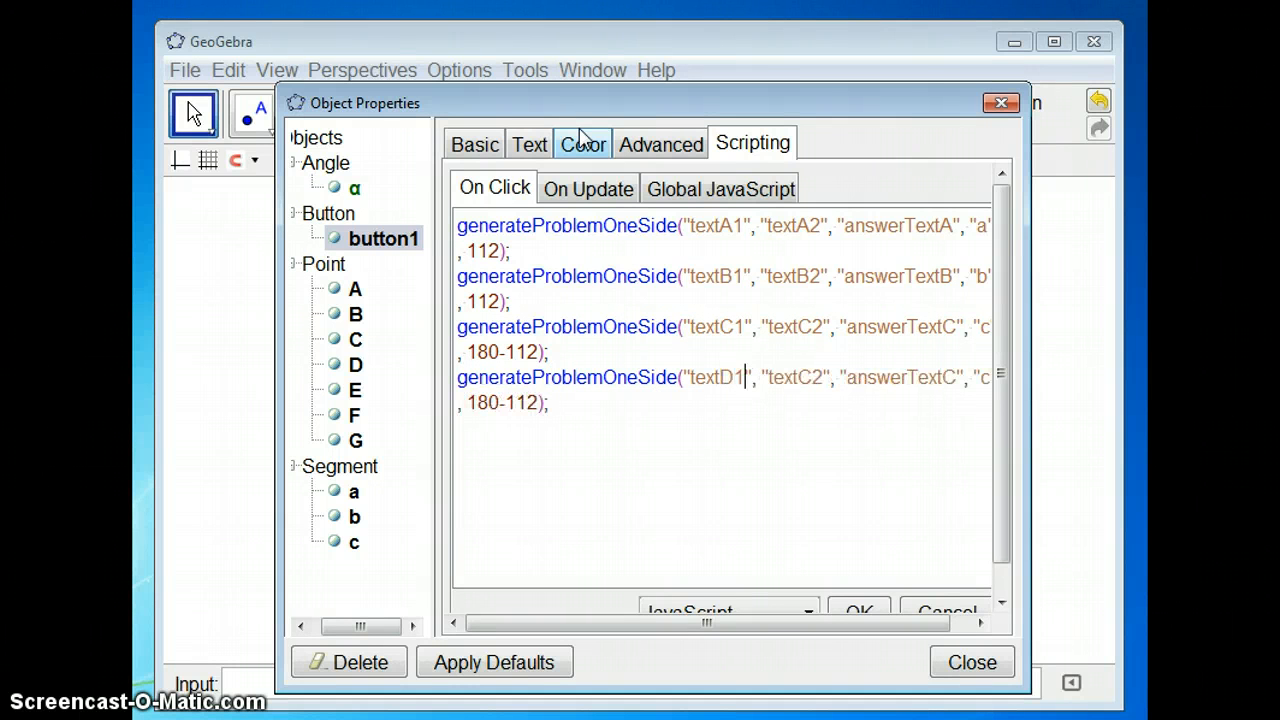
pyautogui.press('BackSpace')
pyautogui.write('D')
pyautogui.press('Right')
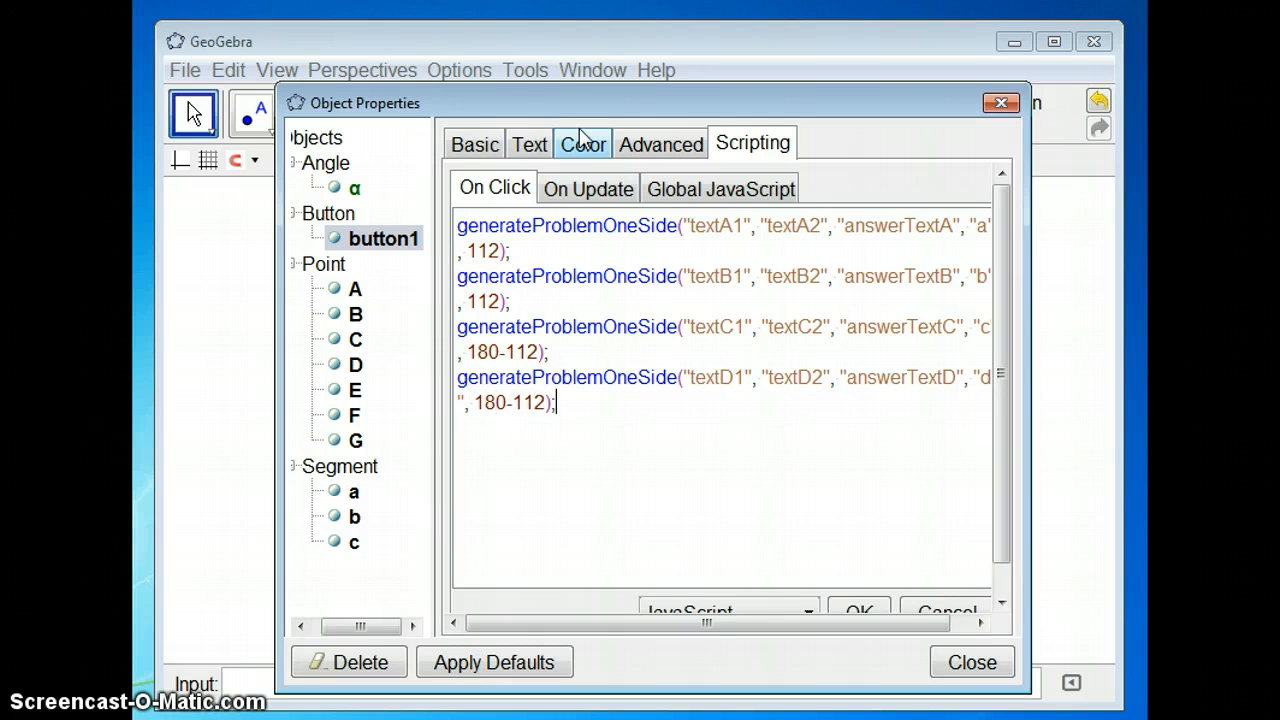
pyautogui.click(590, 400)
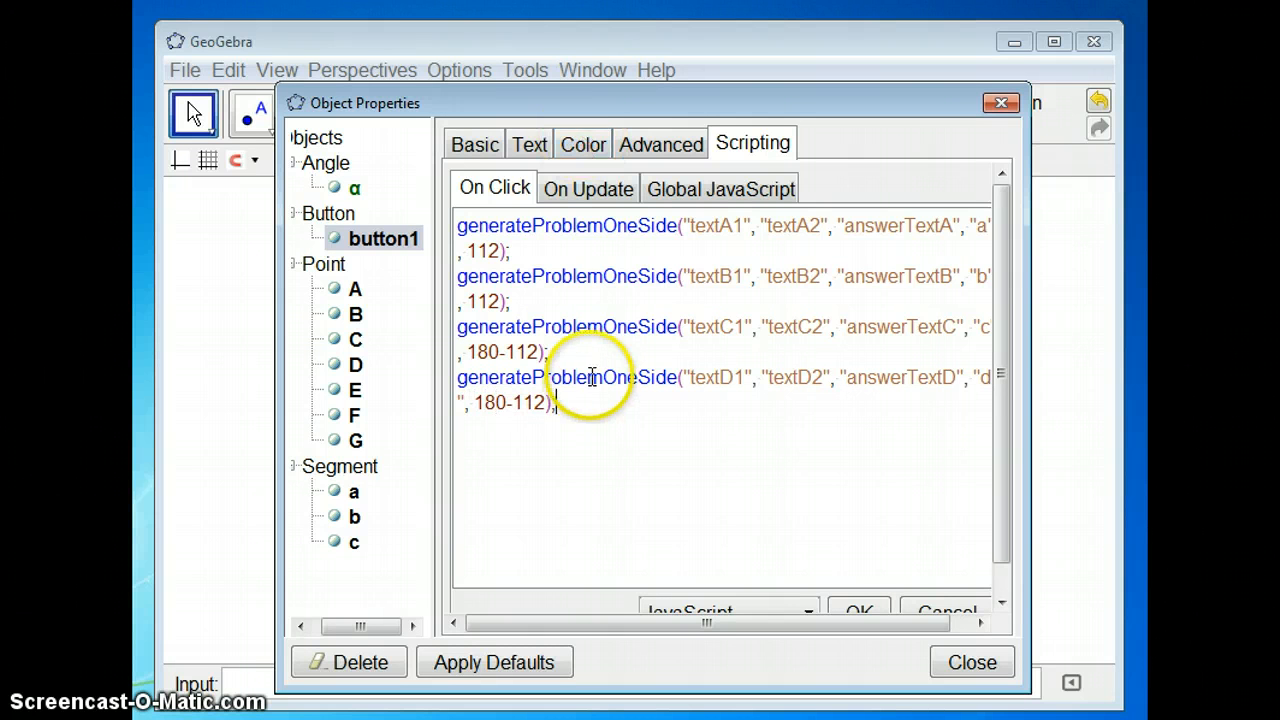
pyautogui.click(858, 613)
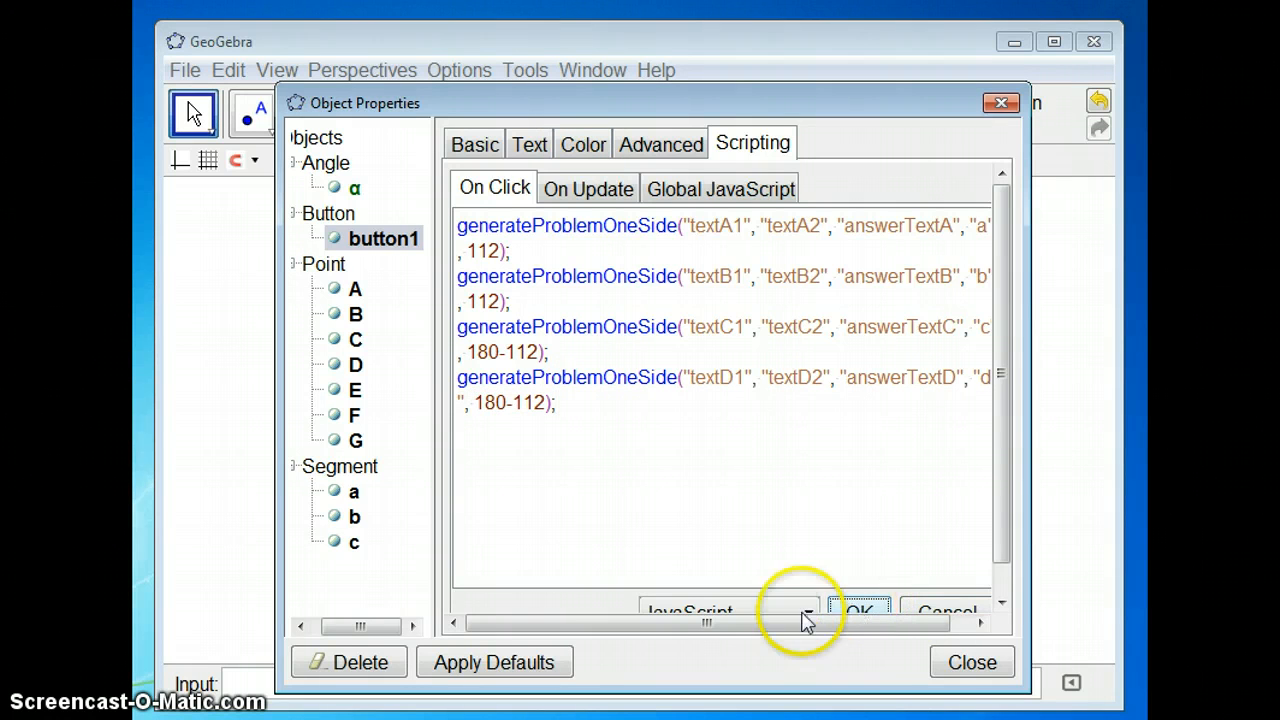
pyautogui.click(975, 662)
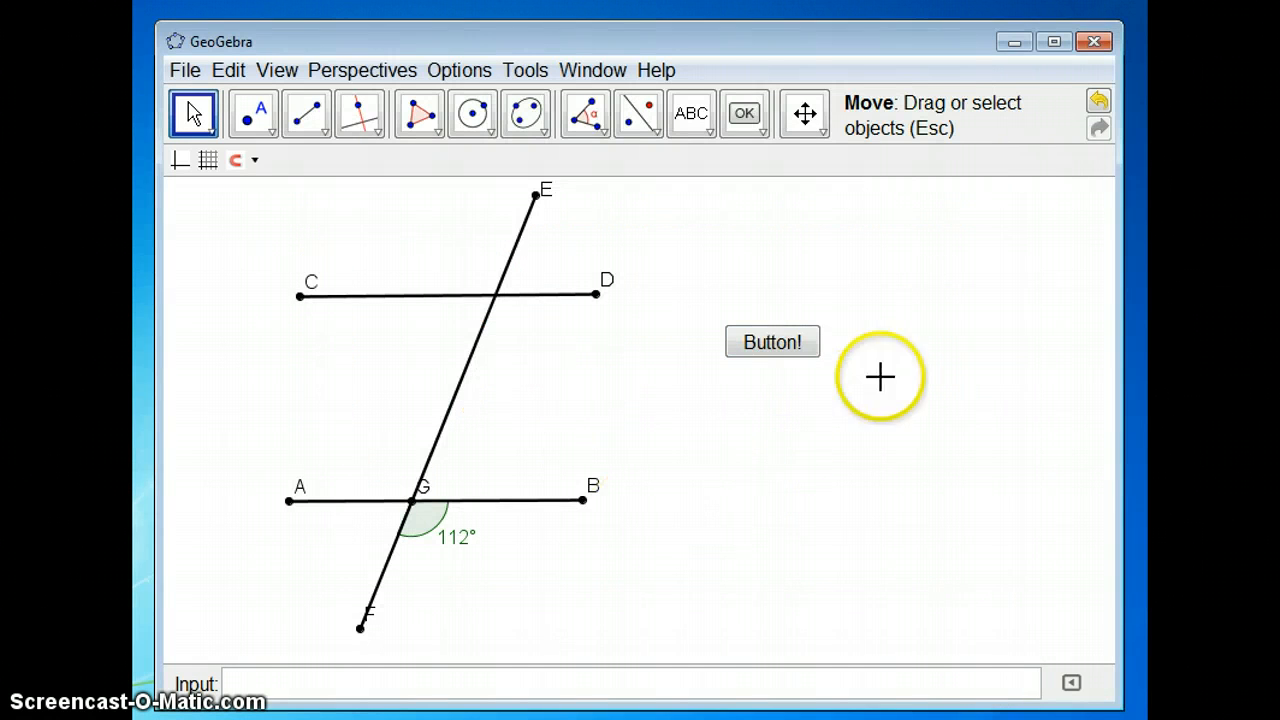
# Generate the problems with the button and arrange the d, c, b and a answer texts in a column below it.
pyautogui.click(795, 352)
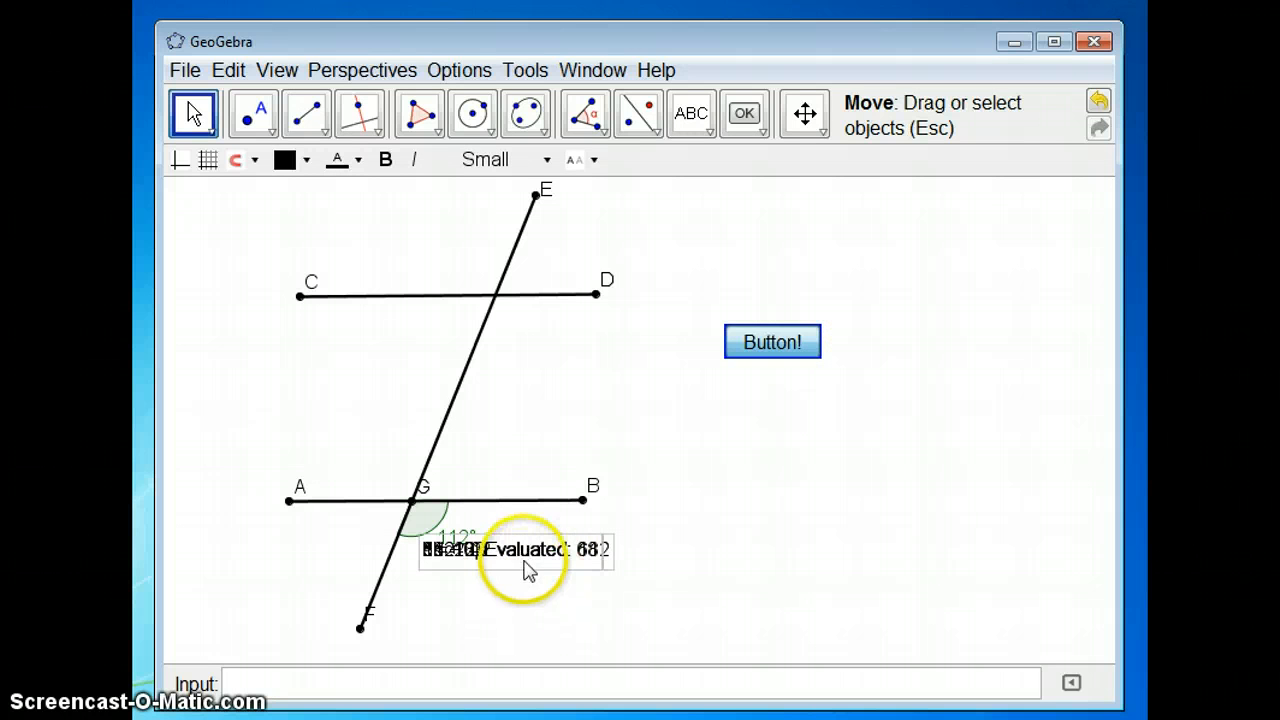
pyautogui.moveTo(528, 570); pyautogui.dragTo(920, 449)
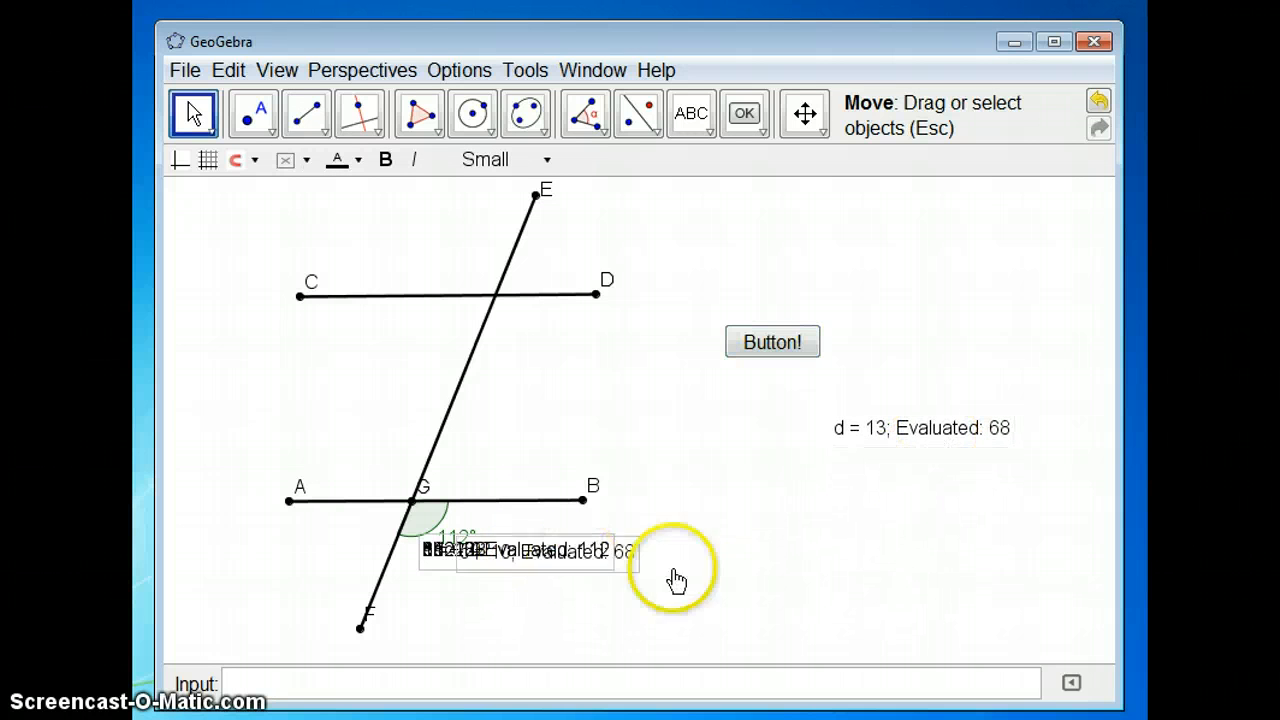
pyautogui.moveTo(676, 580); pyautogui.dragTo(951, 491)
pyautogui.moveTo(526, 571); pyautogui.dragTo(951, 523)
pyautogui.moveTo(562, 565); pyautogui.dragTo(983, 582)
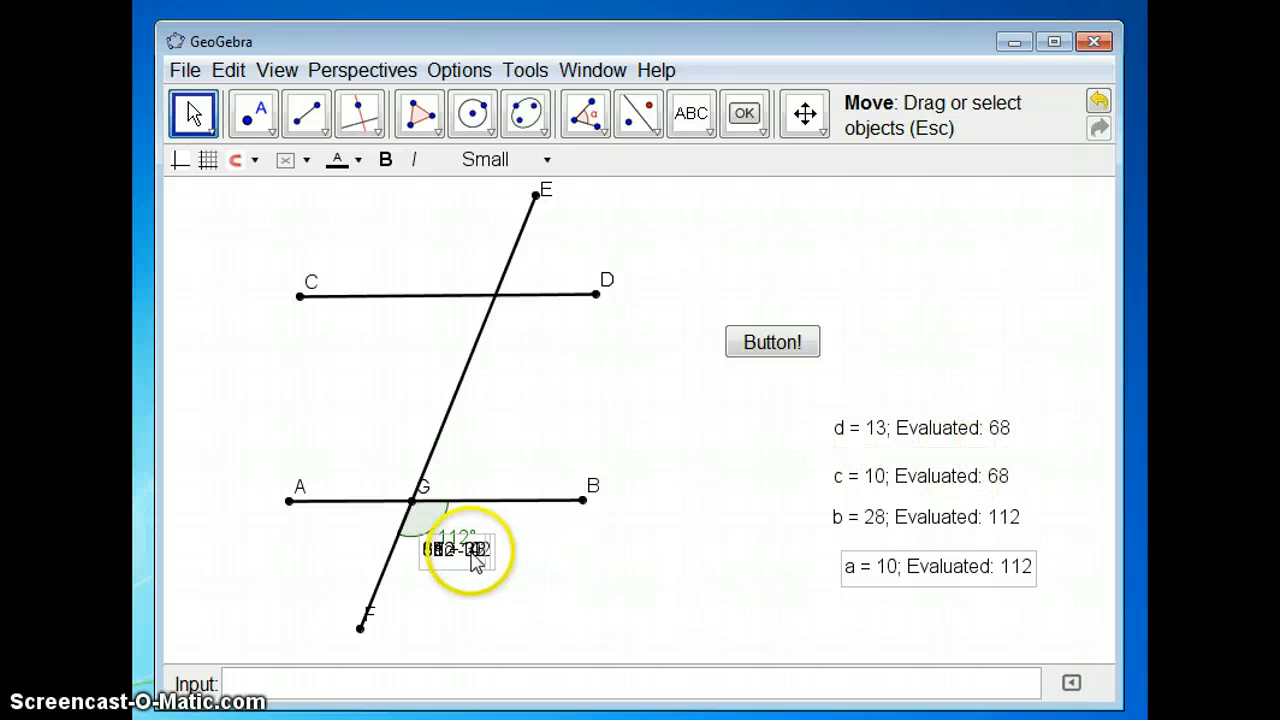
# Place the 6d - 10 text above segment AB, just right of G, and delete the plain-number text textD2.
pyautogui.moveTo(471, 553); pyautogui.dragTo(477, 485)
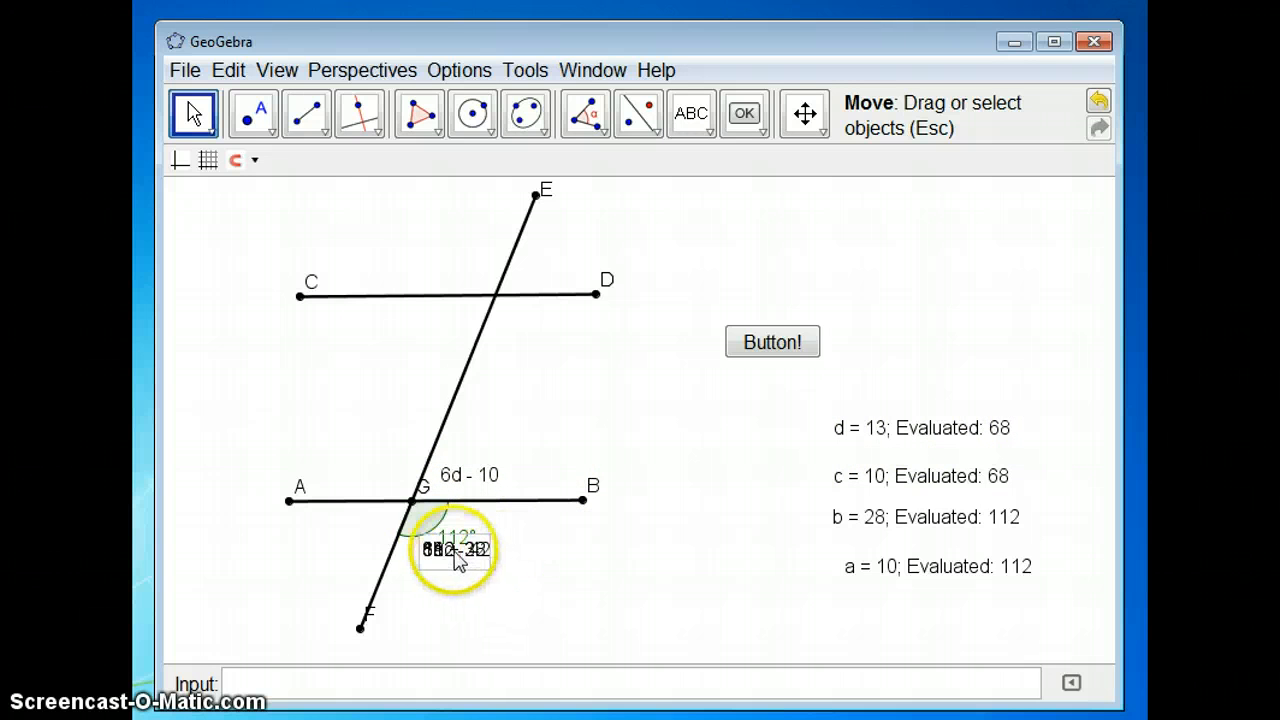
pyautogui.moveTo(443, 549); pyautogui.dragTo(580, 568)
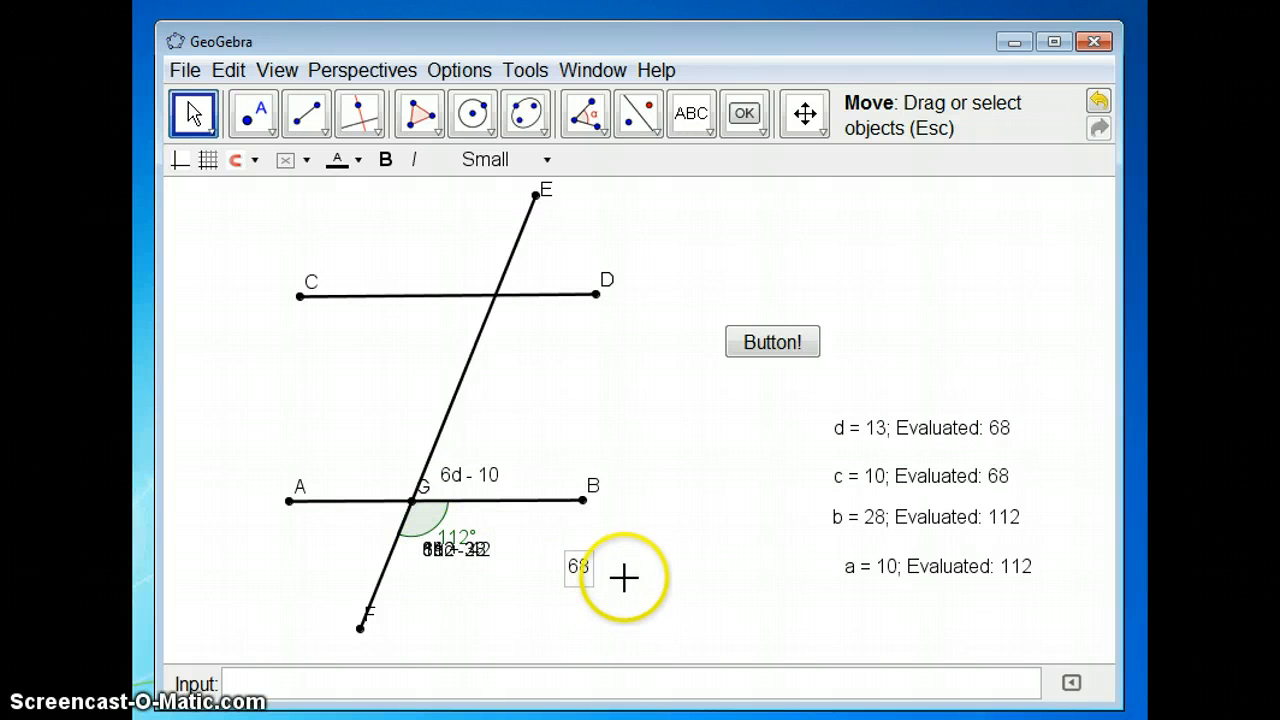
pyautogui.rightClick(587, 574)
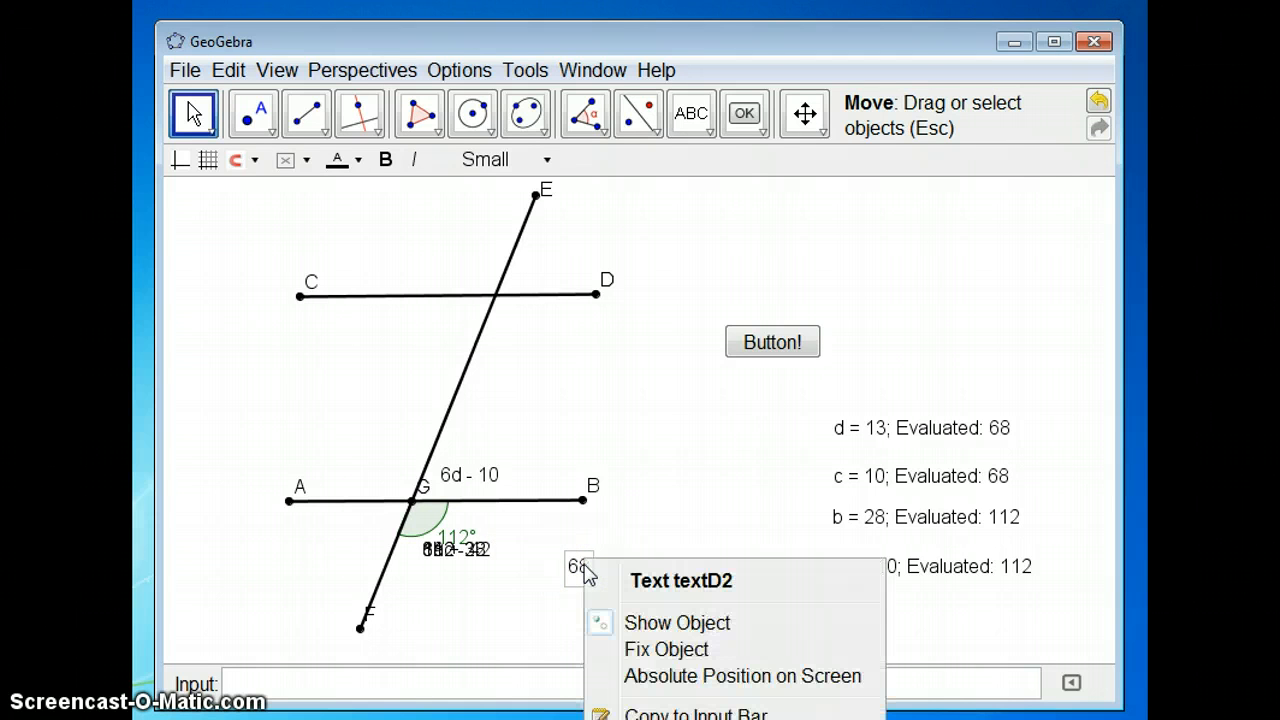
pyautogui.click(572, 568)
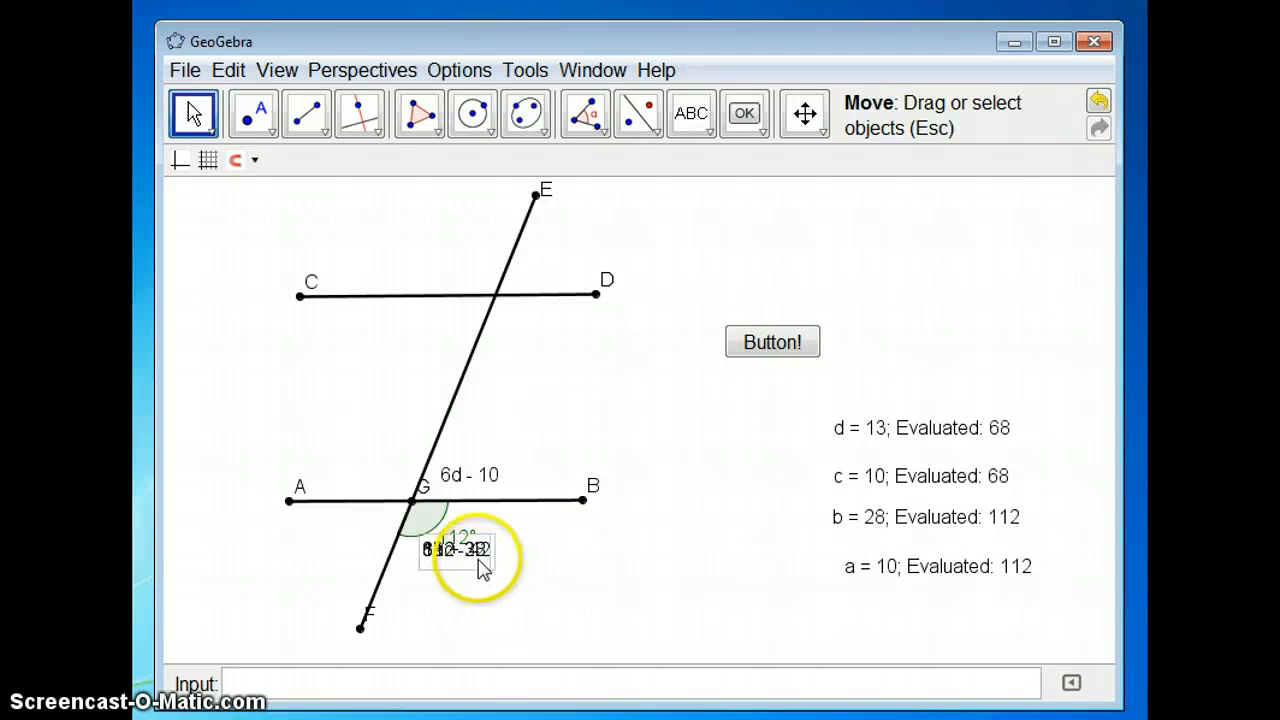
# Place the 11c - 42 text in the angle below segment CD, left of the transversal.
pyautogui.moveTo(480, 563); pyautogui.dragTo(614, 571)
pyautogui.click(672, 588)
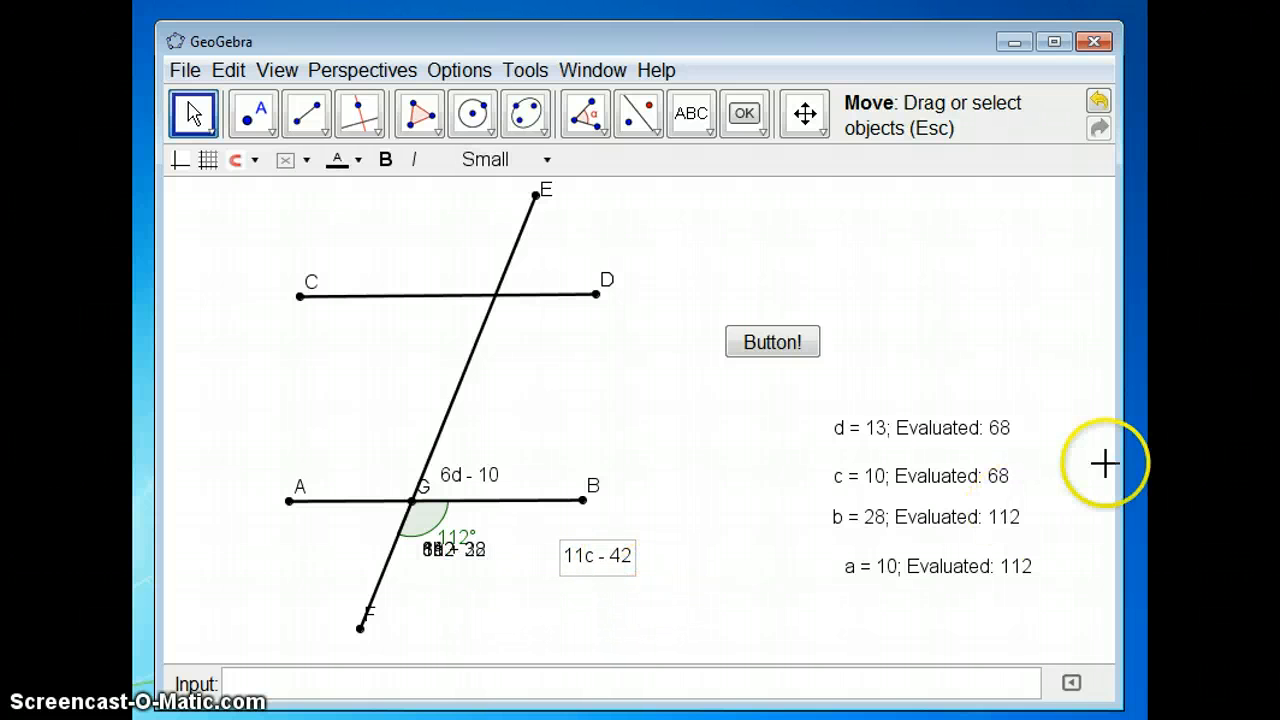
pyautogui.moveTo(608, 557); pyautogui.dragTo(454, 327)
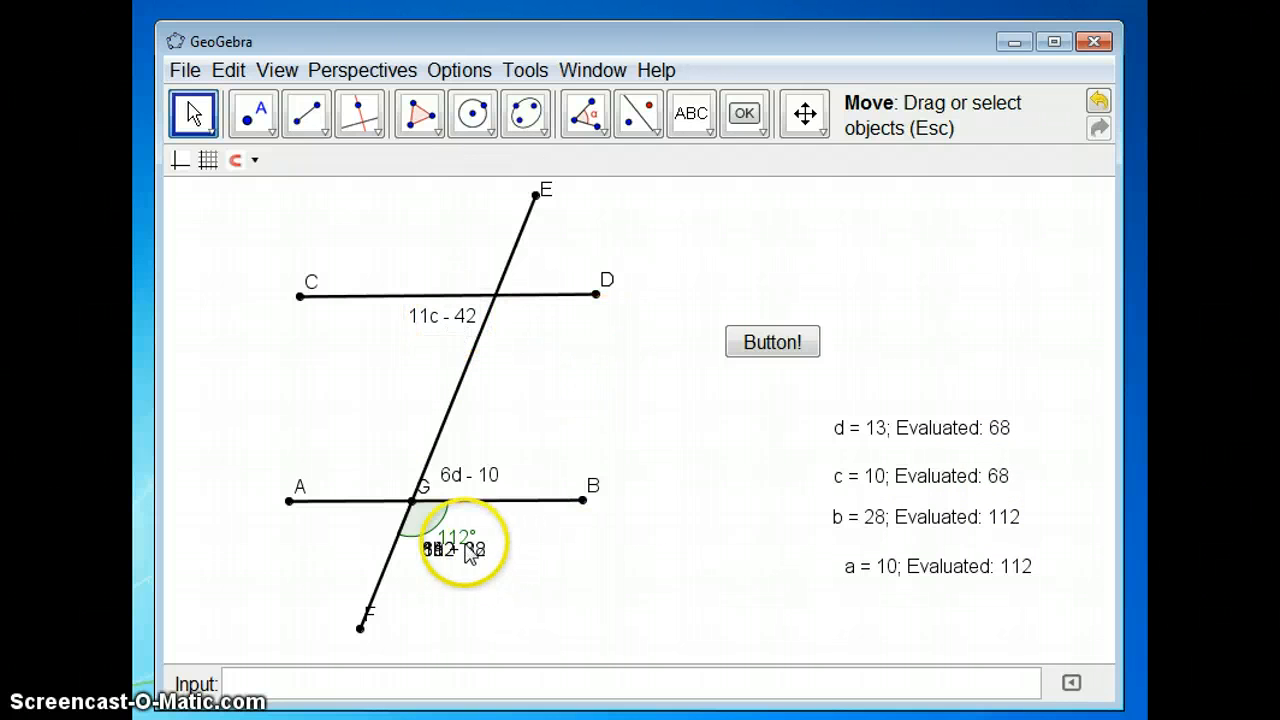
# Clear the leftover plain-number text from the stack and place 3b + 28 above segment AB, left of G.
pyautogui.moveTo(463, 550); pyautogui.dragTo(590, 572)
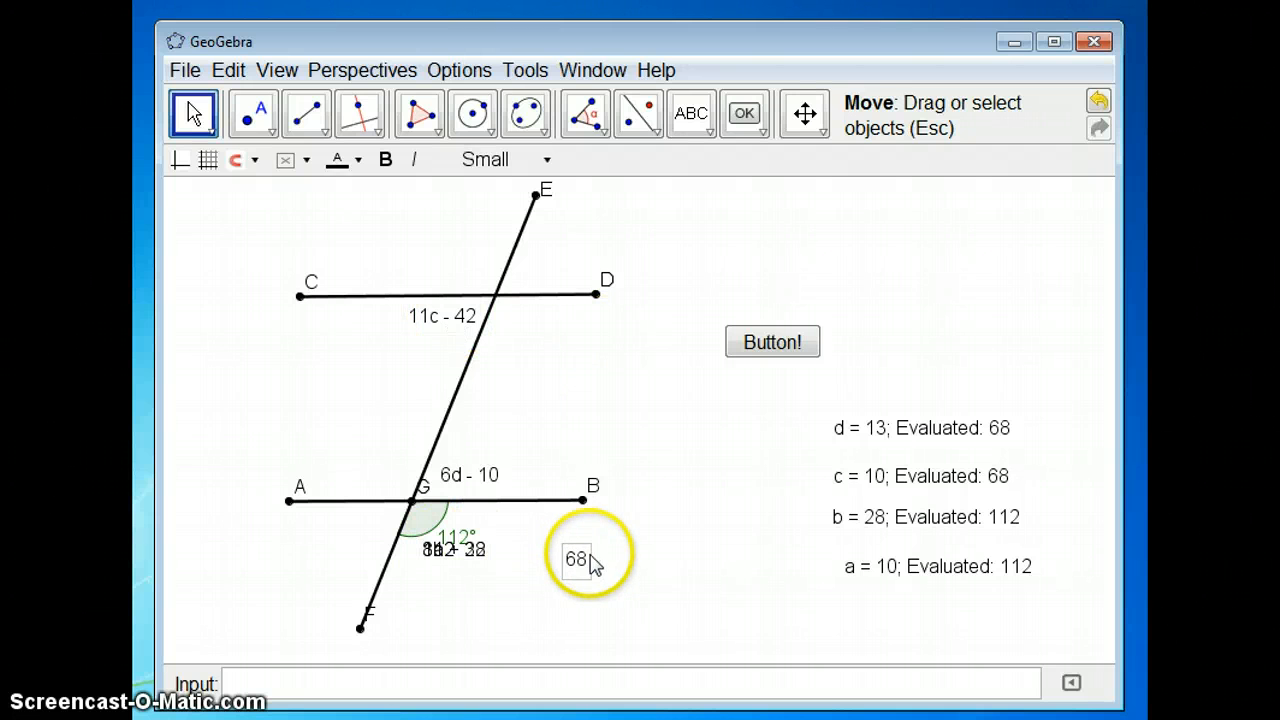
pyautogui.moveTo(450, 550); pyautogui.dragTo(604, 572)
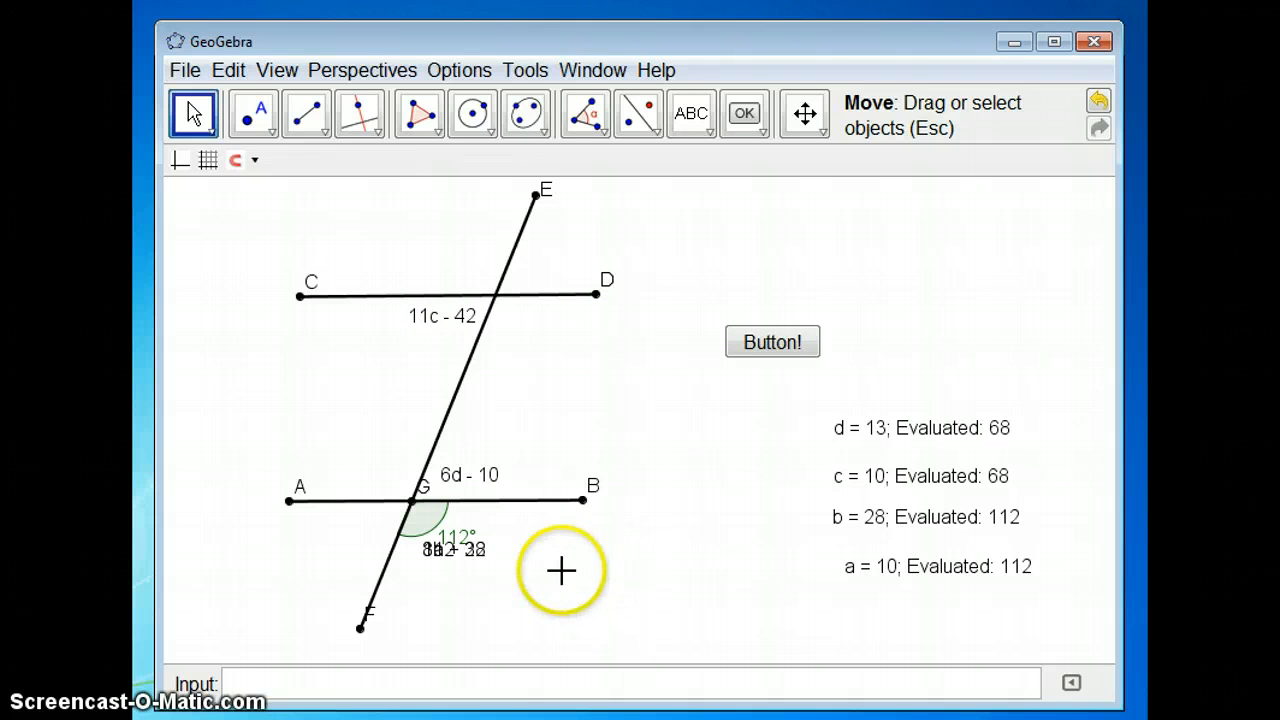
pyautogui.moveTo(440, 550); pyautogui.dragTo(378, 488)
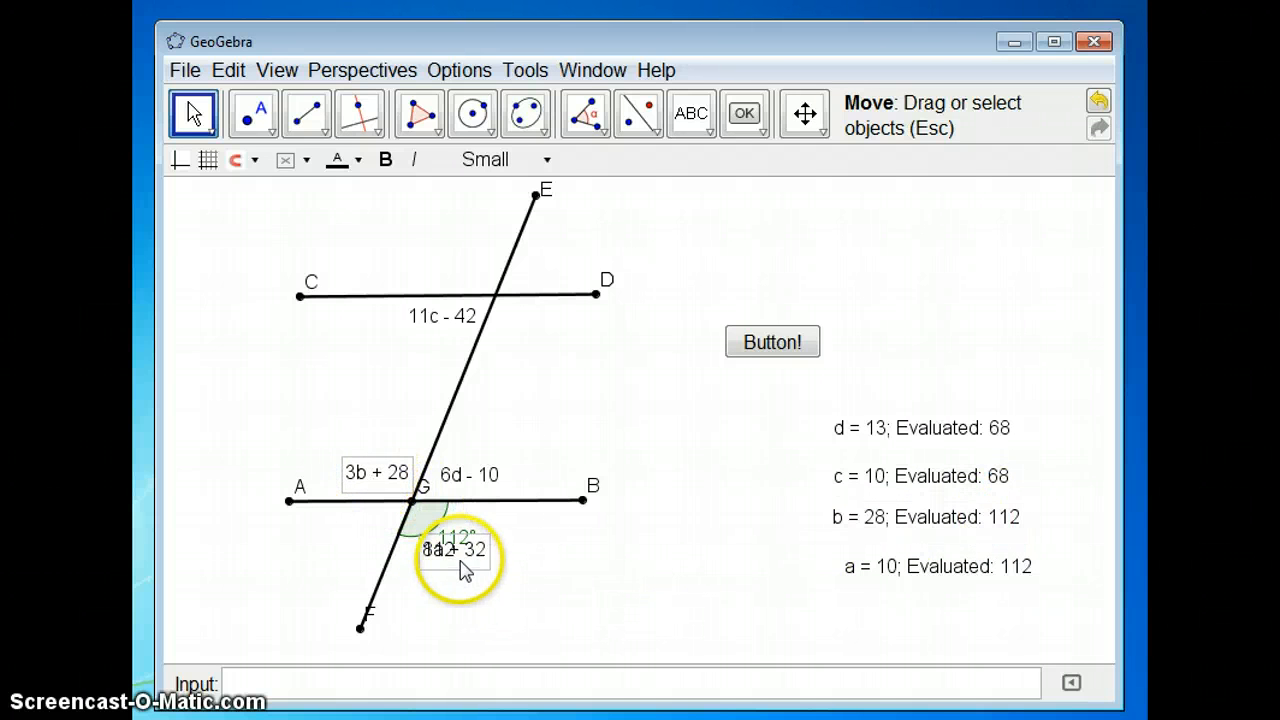
# Place the 8a + 32 text below segment CD, right of the transversal, and delete the leftover 112 text below G.
pyautogui.moveTo(466, 568); pyautogui.dragTo(607, 567)
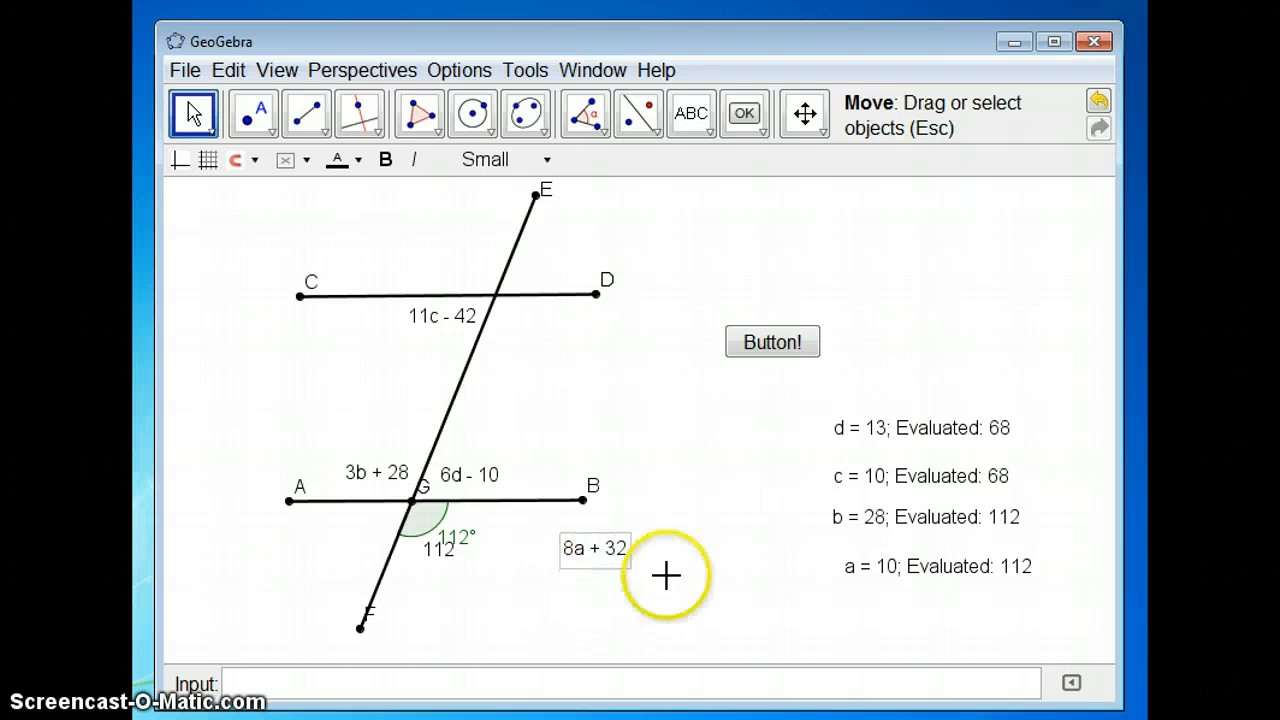
pyautogui.click(666, 574)
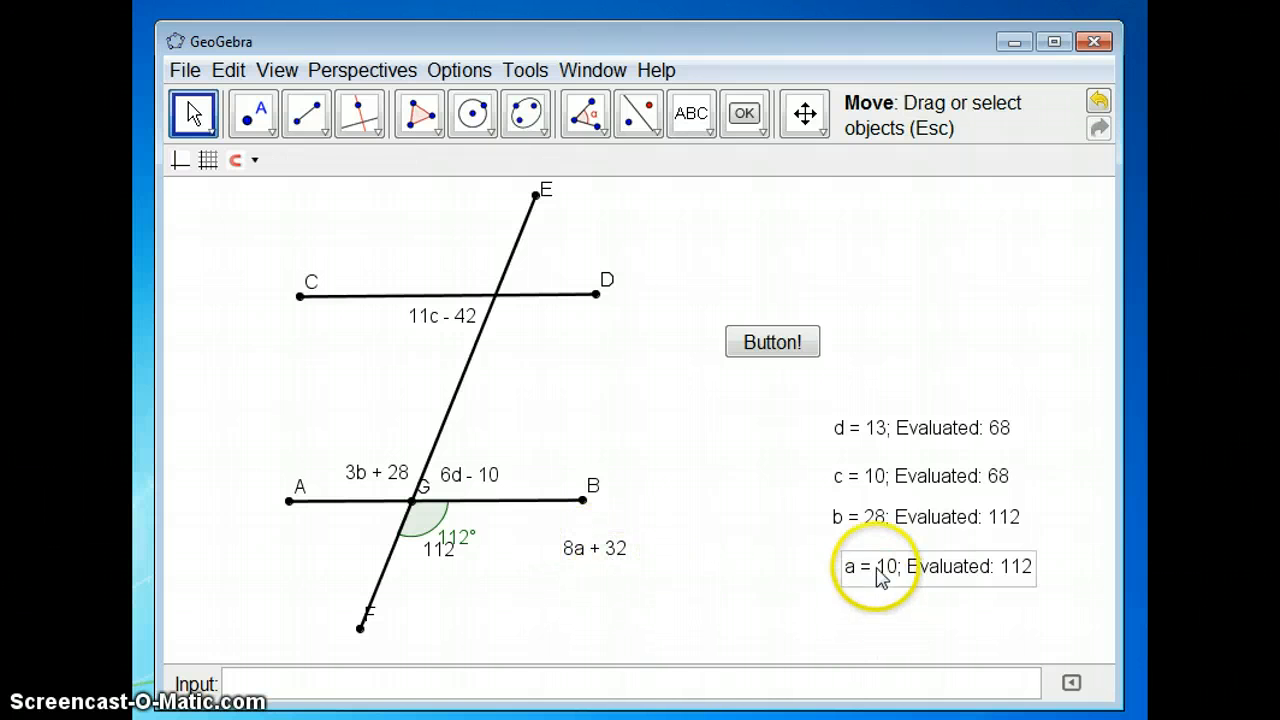
pyautogui.moveTo(594, 556); pyautogui.dragTo(534, 328)
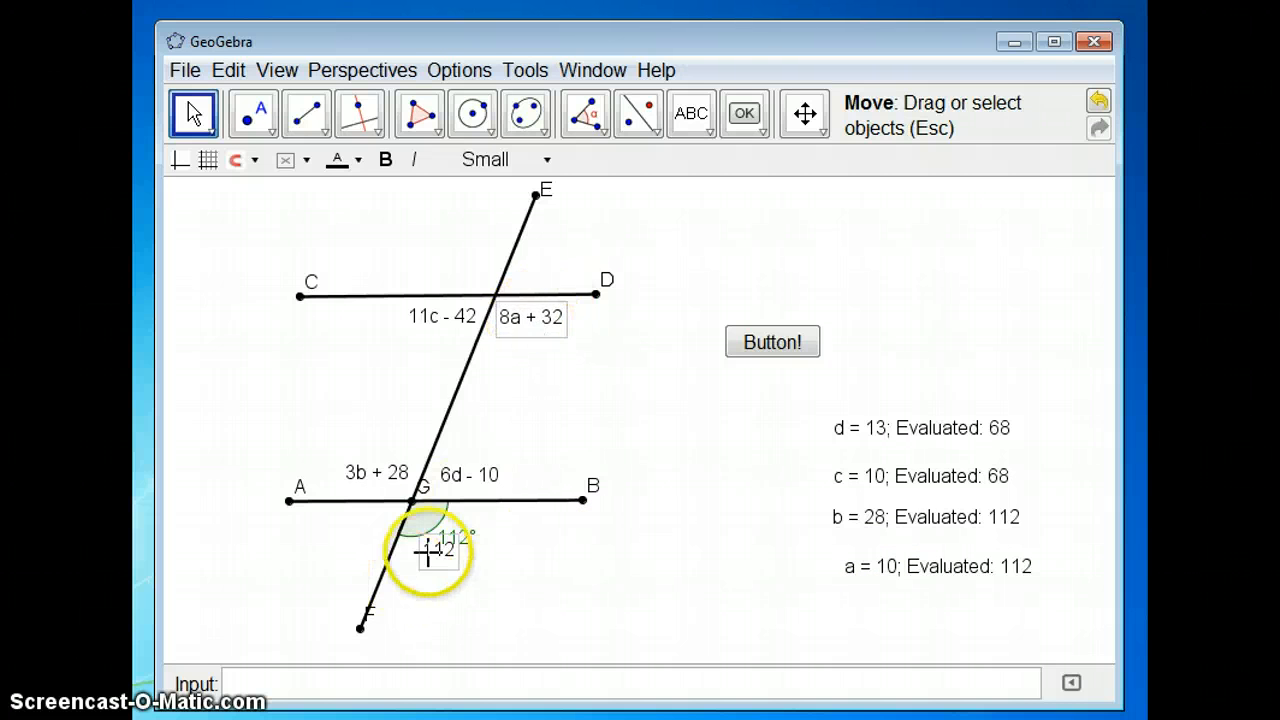
pyautogui.click(497, 565)
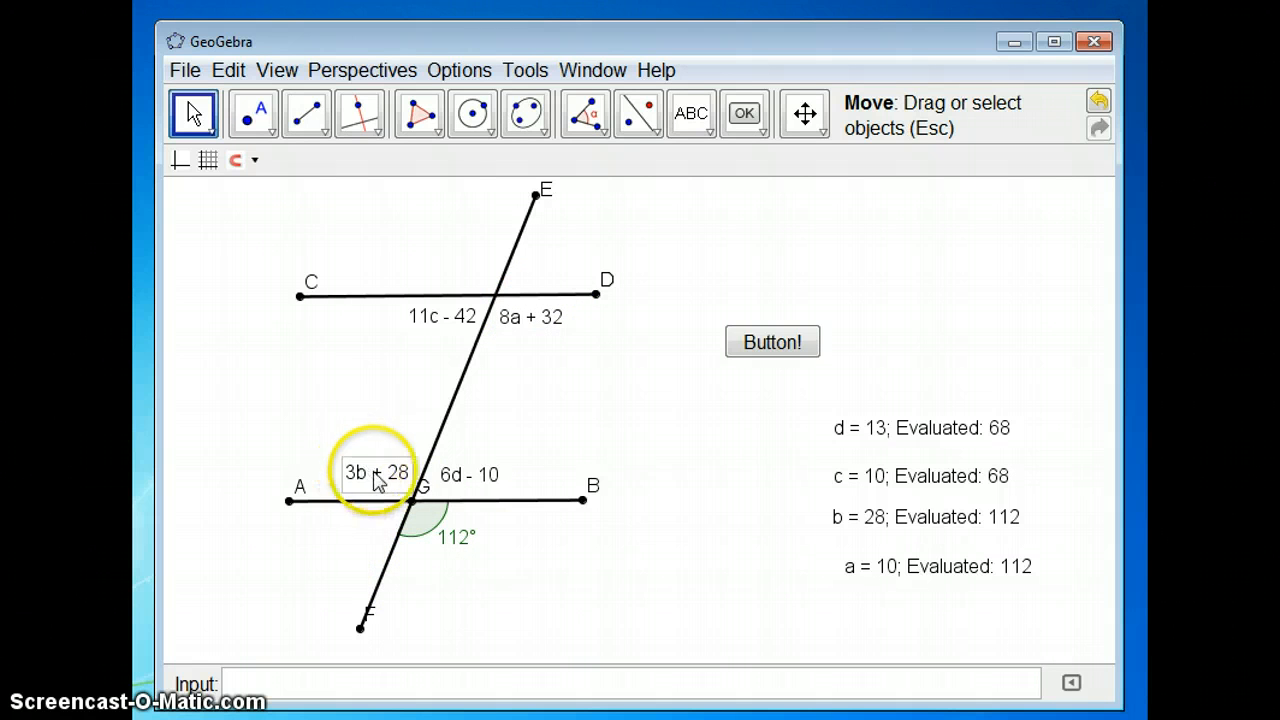
pyautogui.moveTo(377, 481); pyautogui.dragTo(372, 482)
pyautogui.click(660, 458)
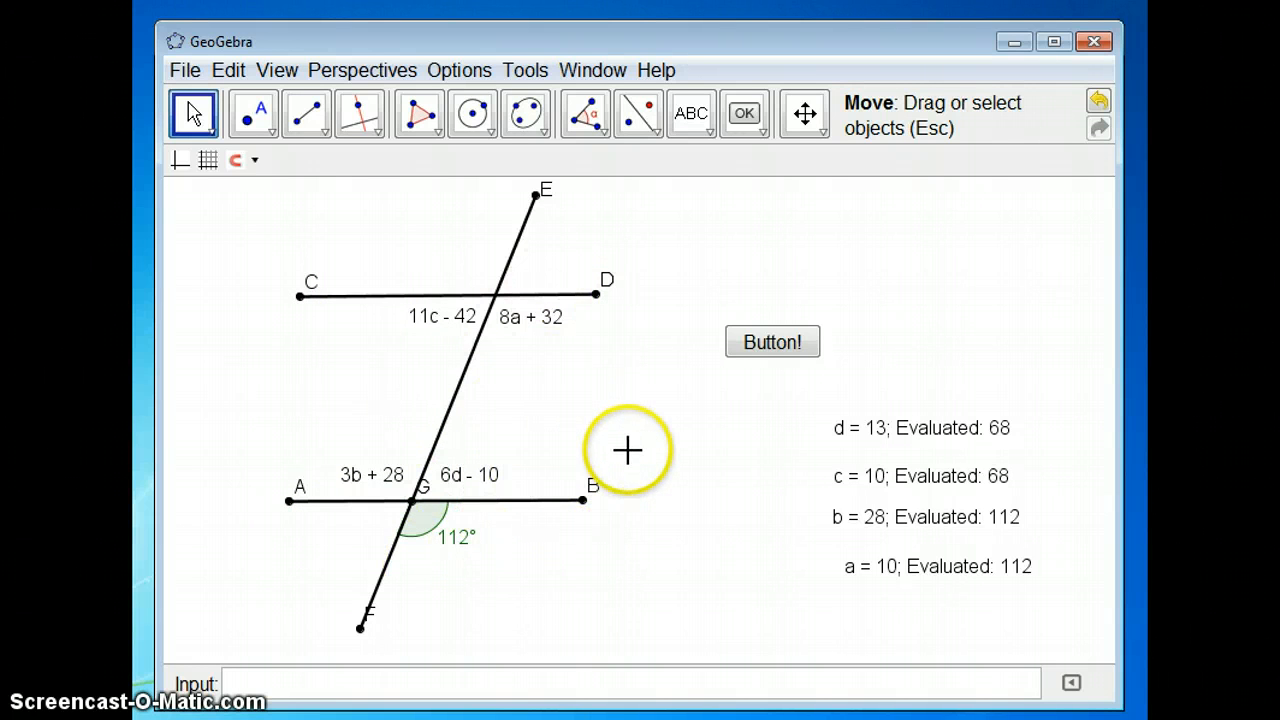
# Narrow the window to leave out the answers, examine the PNG picture export settings without saving, and widen the window again.
pyautogui.moveTo(1117, 401); pyautogui.dragTo(657, 400)
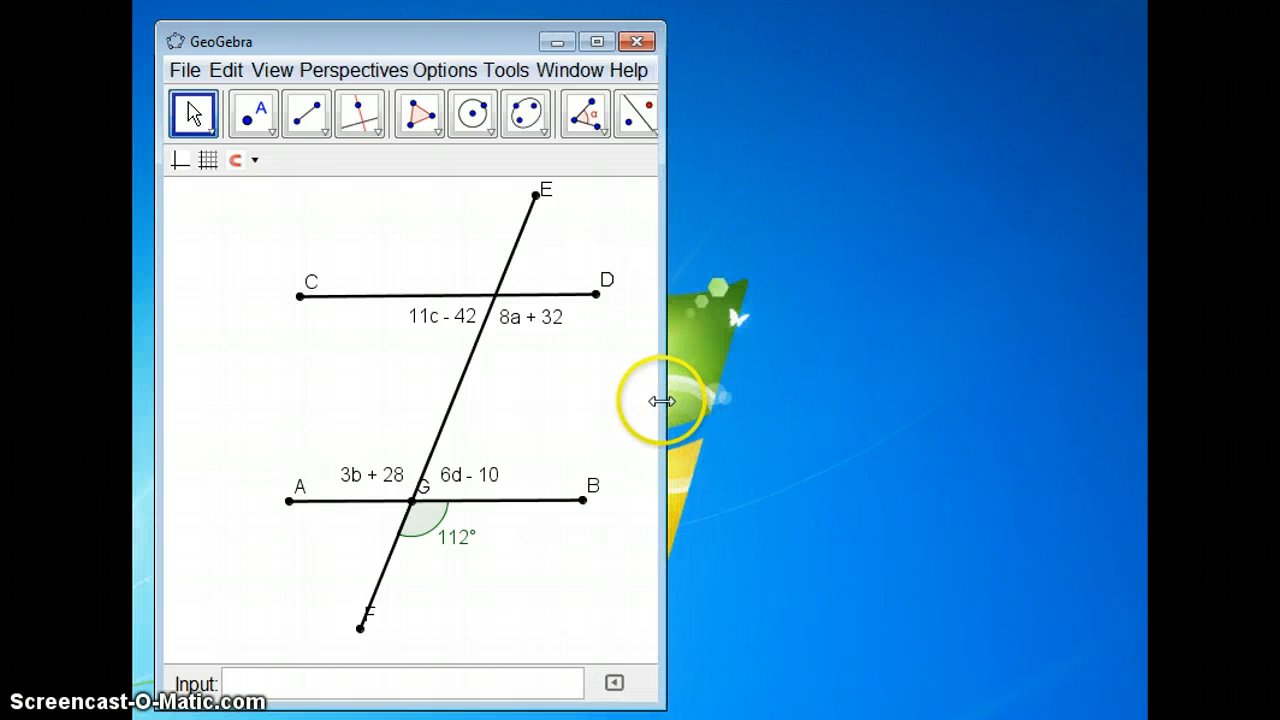
pyautogui.click(181, 68)
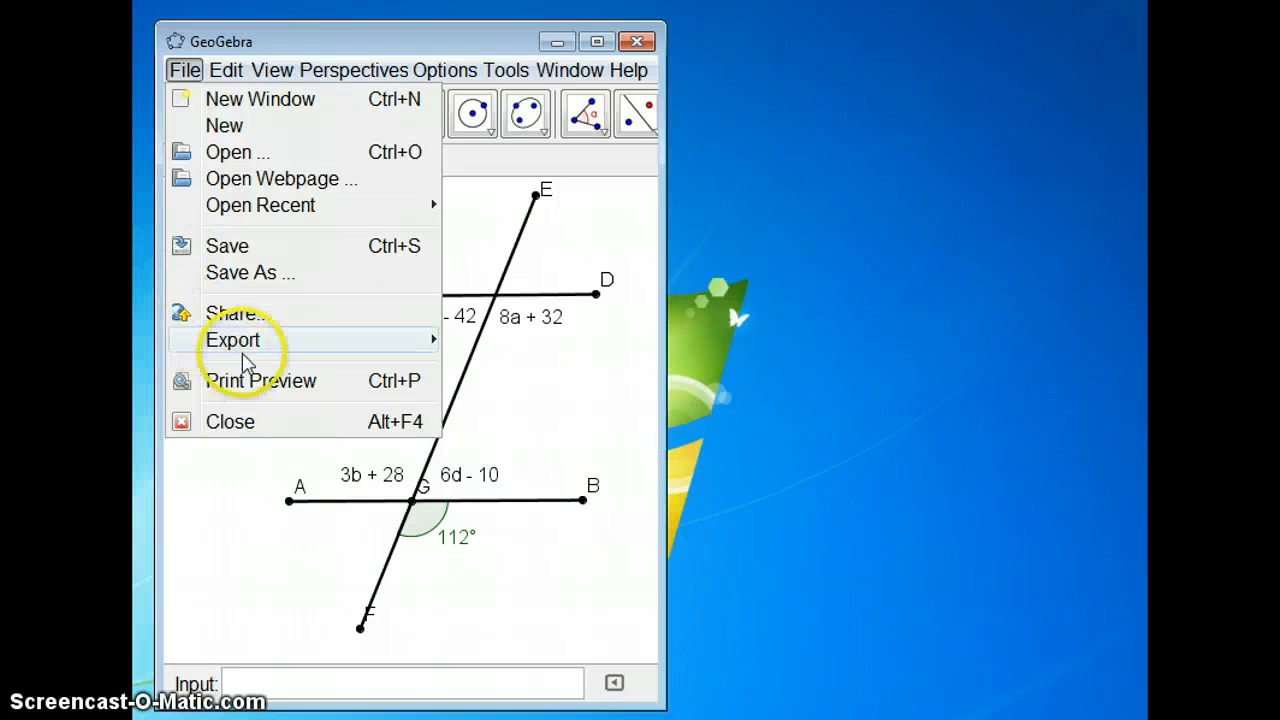
pyautogui.moveTo(251, 346)
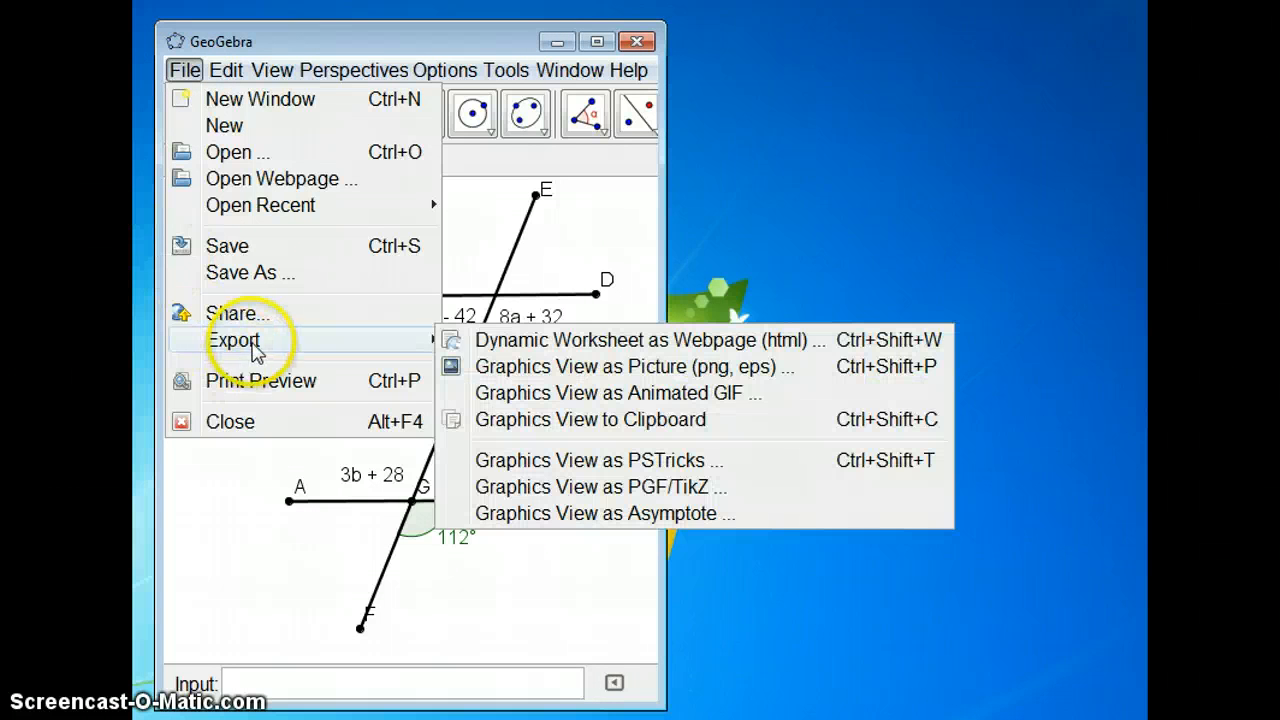
pyautogui.click(636, 371)
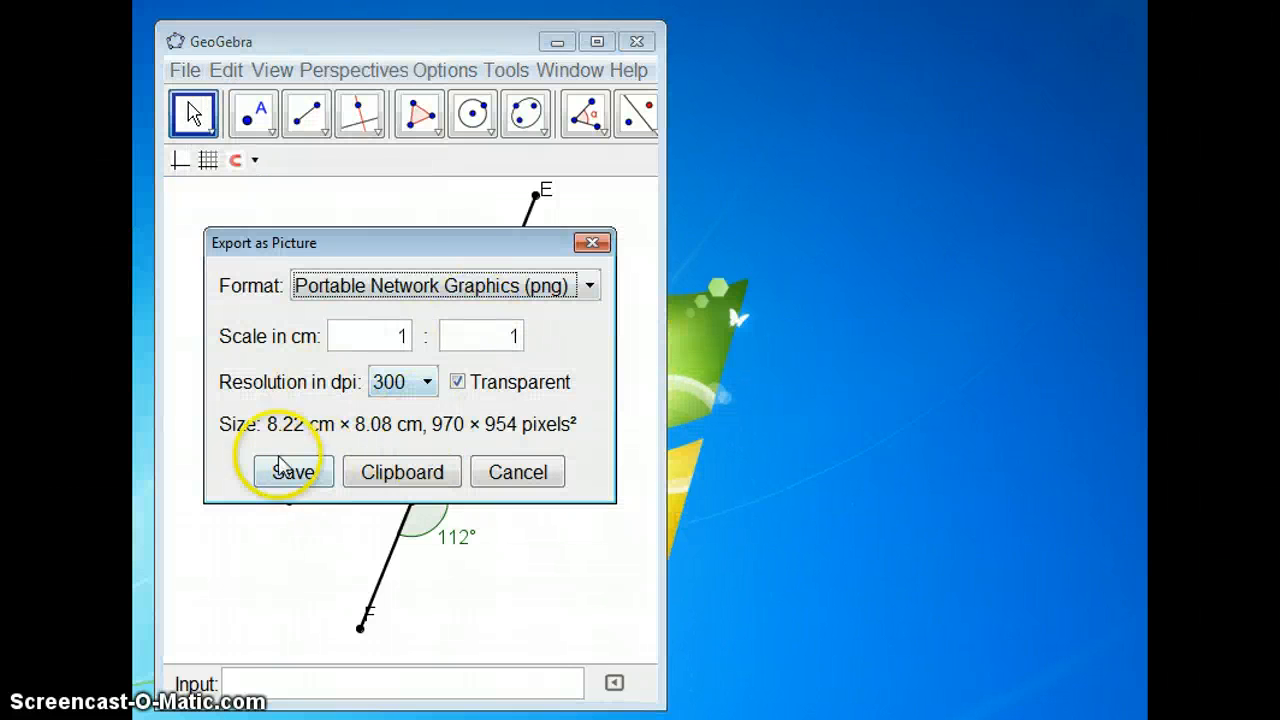
pyautogui.click(517, 472)
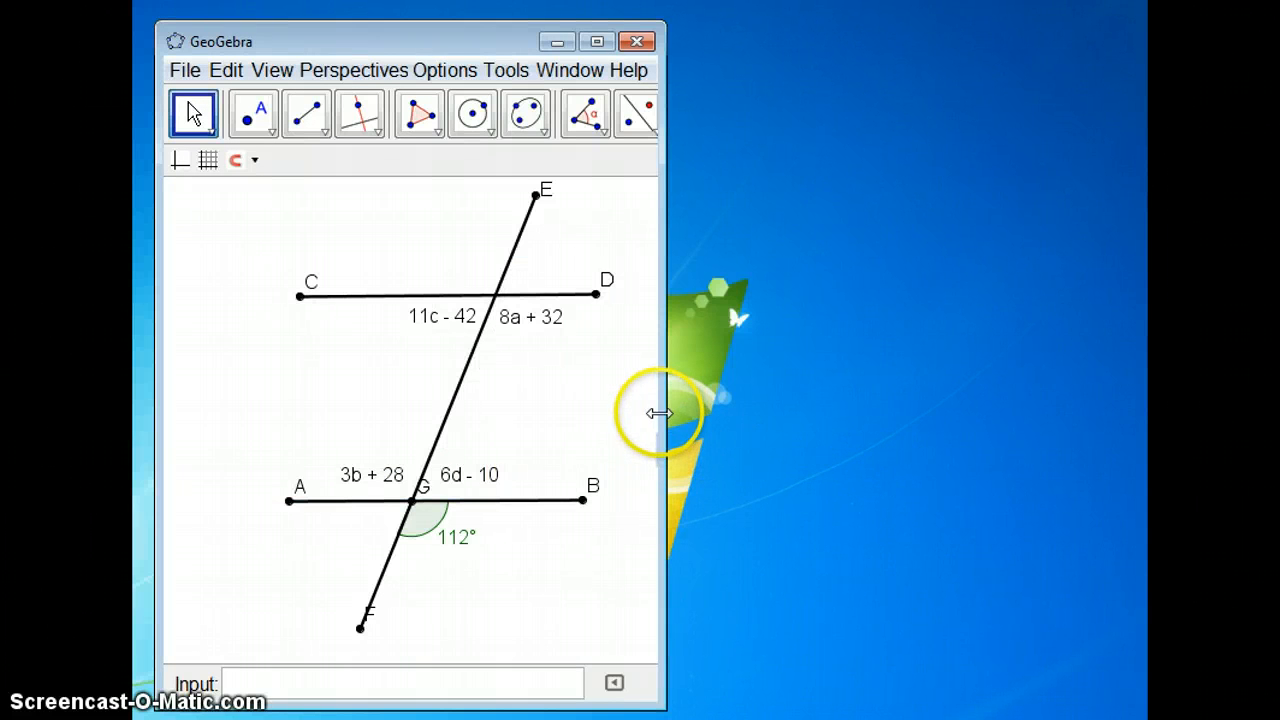
pyautogui.moveTo(664, 418); pyautogui.dragTo(1092, 440)
# Generate a new set of problems with the button and delete the regenerated plain-number texts stacked below G.
pyautogui.click(762, 345)
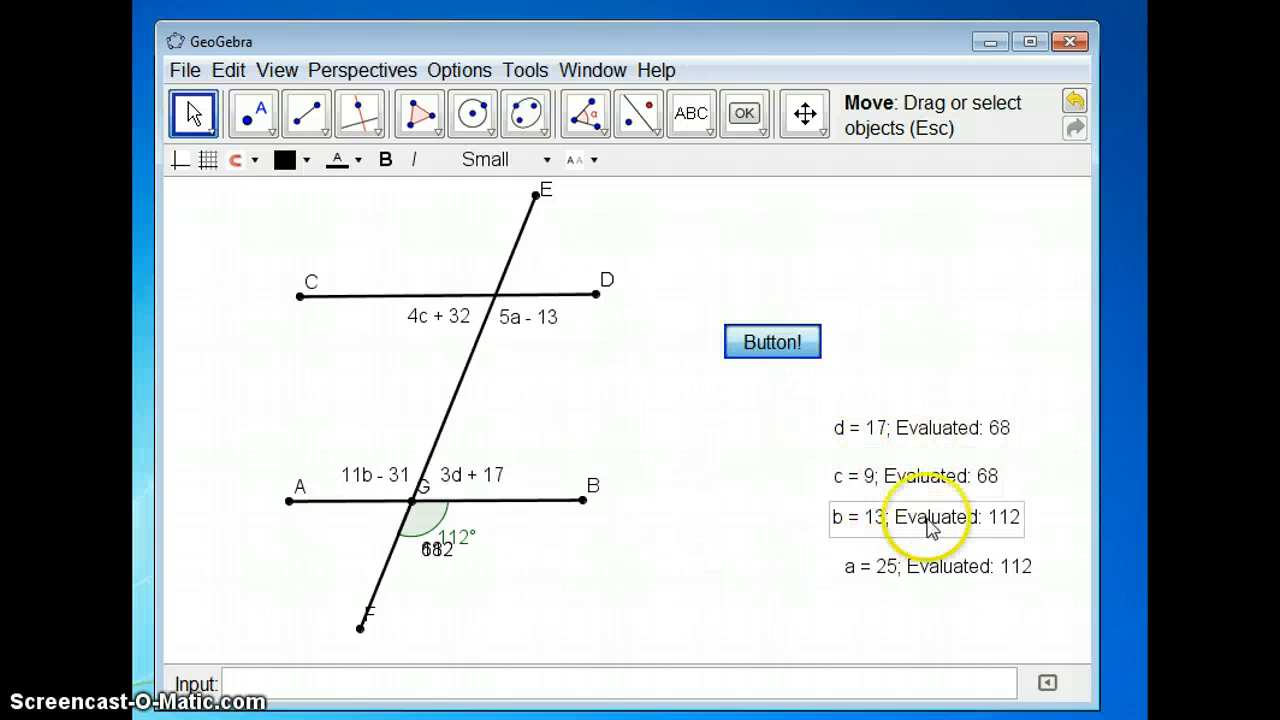
pyautogui.click(436, 565)
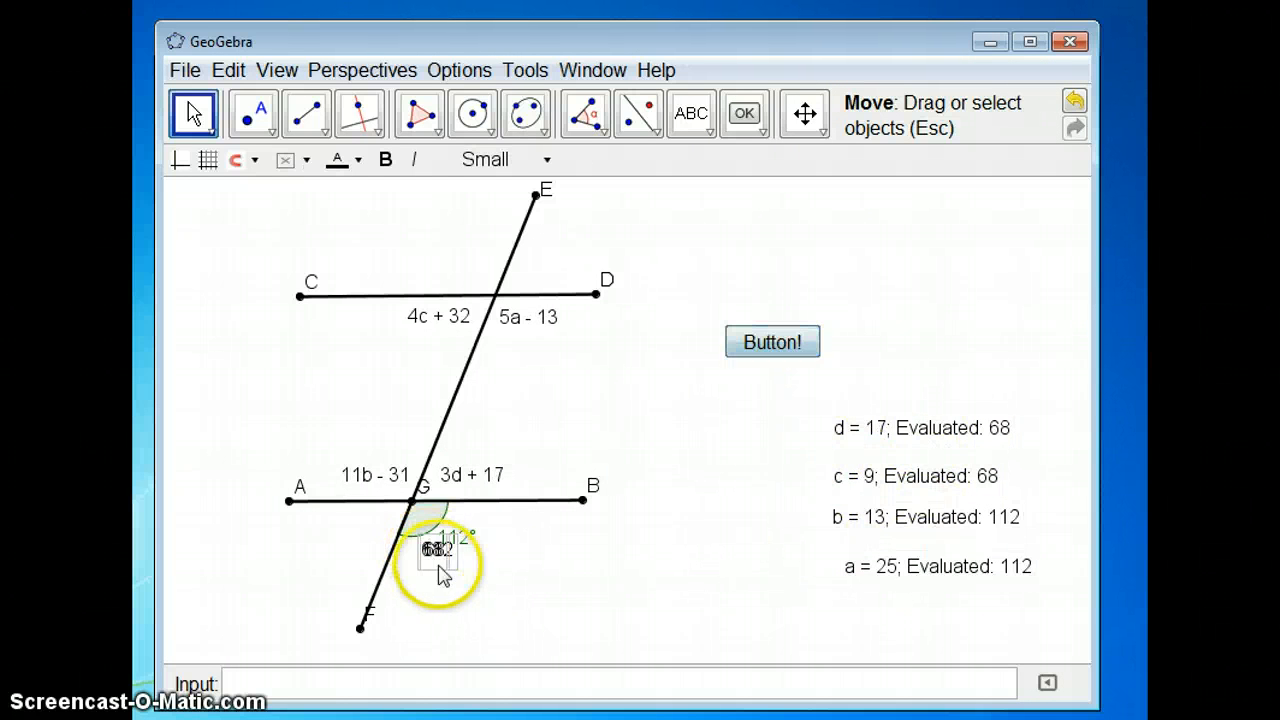
pyautogui.click(445, 584)
pyautogui.click(437, 556)
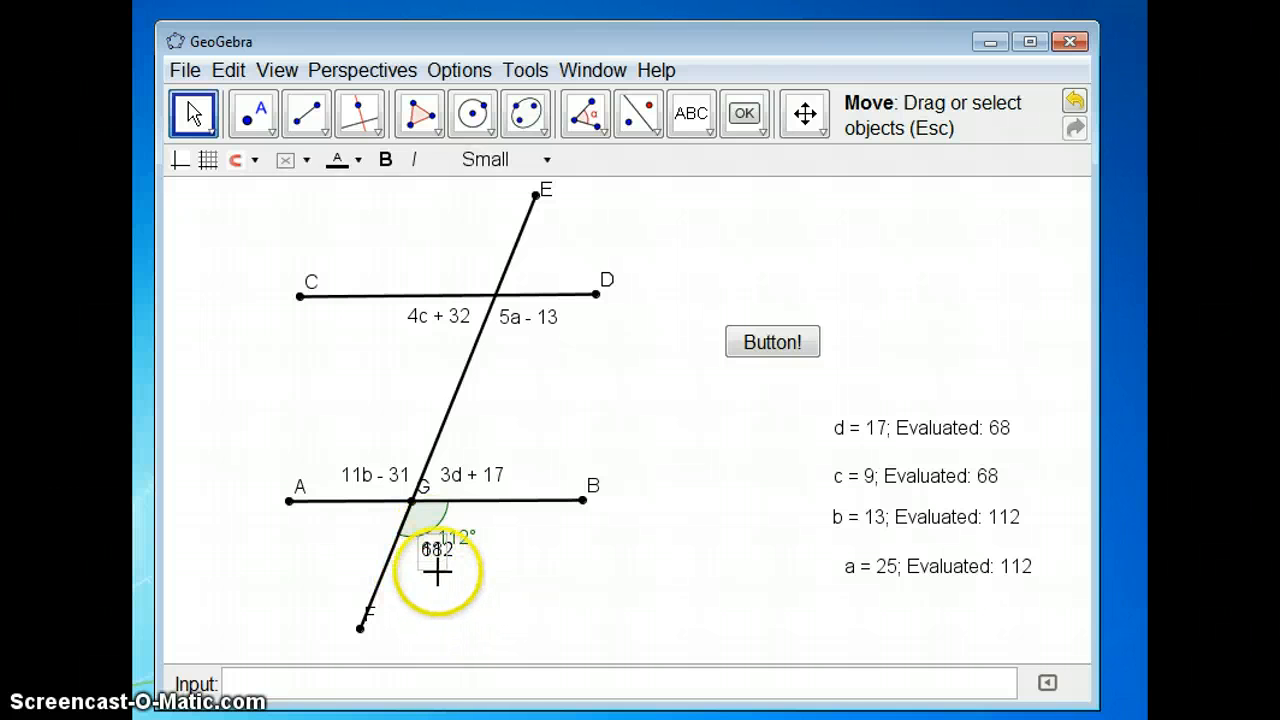
pyautogui.press('Delete')
pyautogui.click(438, 561)
pyautogui.press('Delete')
pyautogui.click(438, 559)
pyautogui.press('Delete')
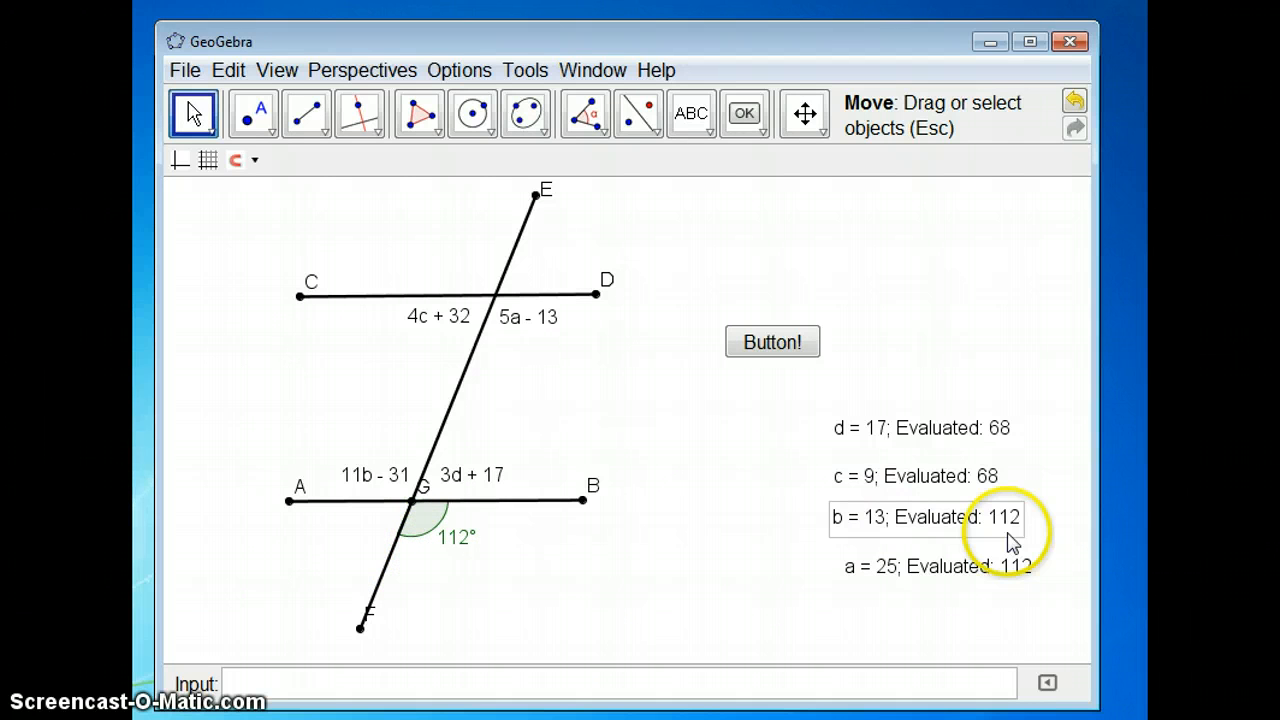
# Move the 11b - 31 text above segment CD, left of the transversal, and 4c + 32 below segment AB, left of G.
pyautogui.moveTo(385, 483); pyautogui.dragTo(405, 424)
pyautogui.moveTo(442, 332); pyautogui.dragTo(469, 280)
pyautogui.click(708, 558)
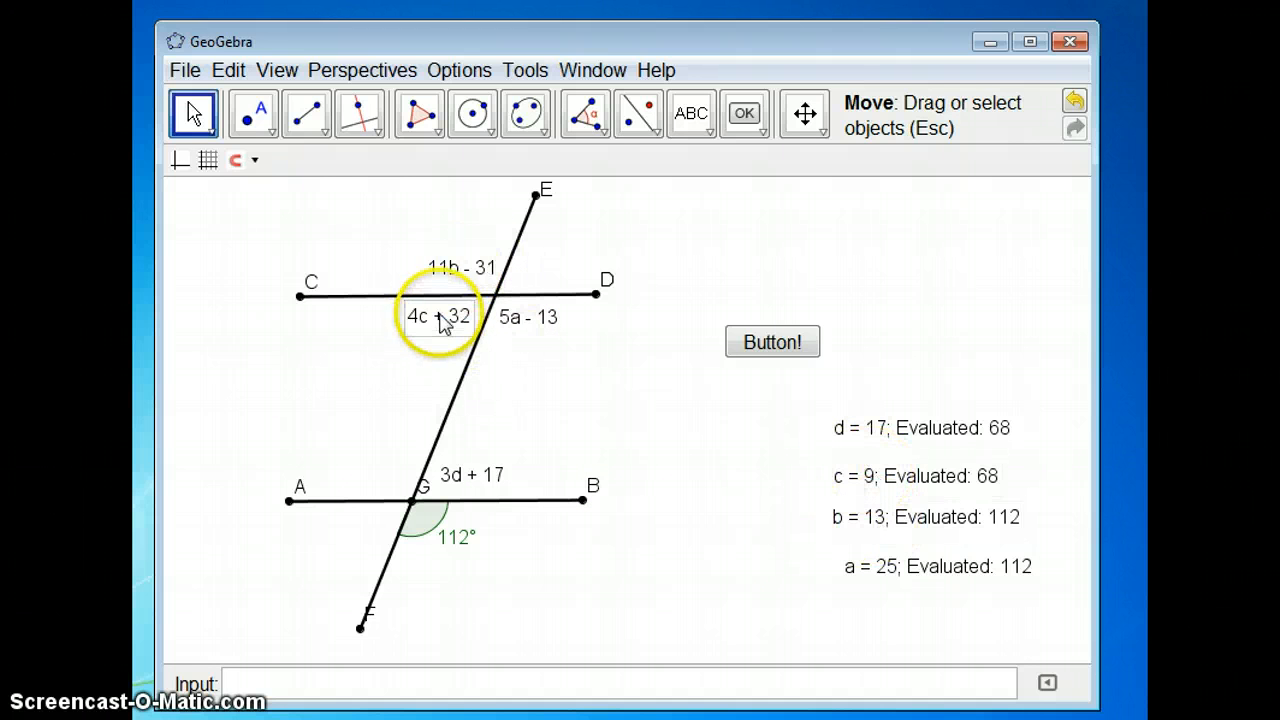
pyautogui.moveTo(445, 320); pyautogui.dragTo(367, 535)
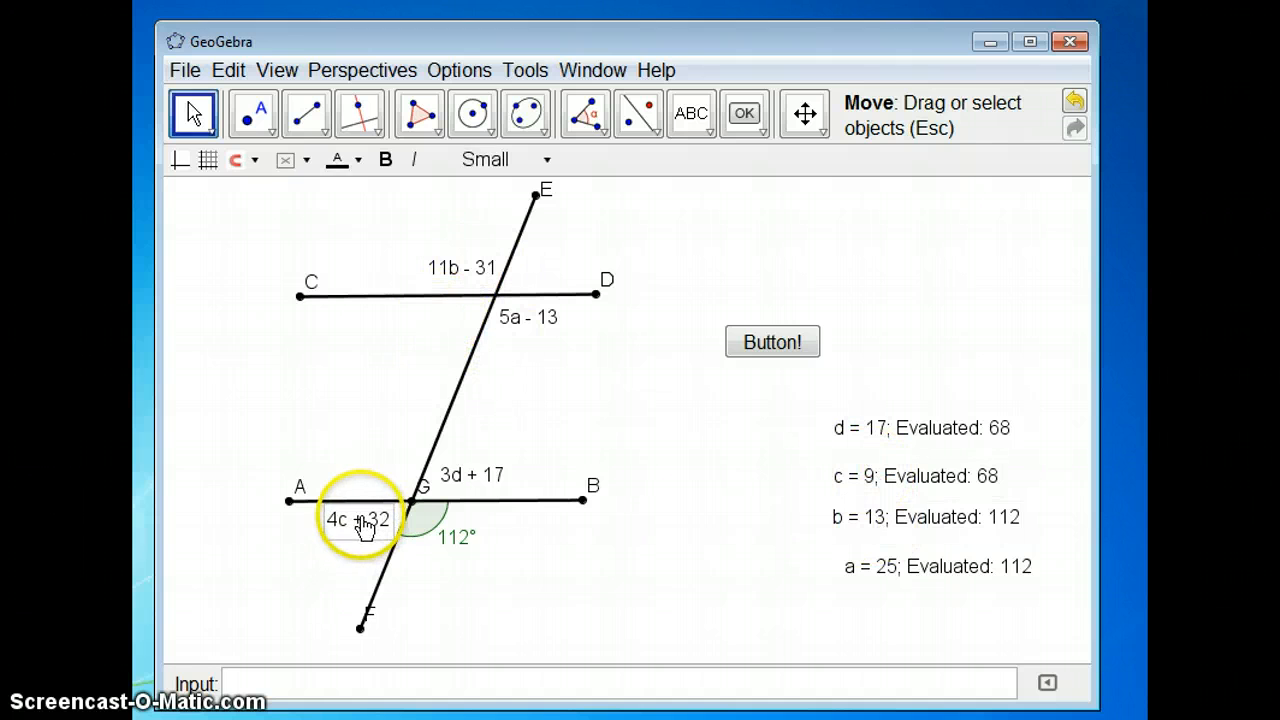
pyautogui.click(579, 435)
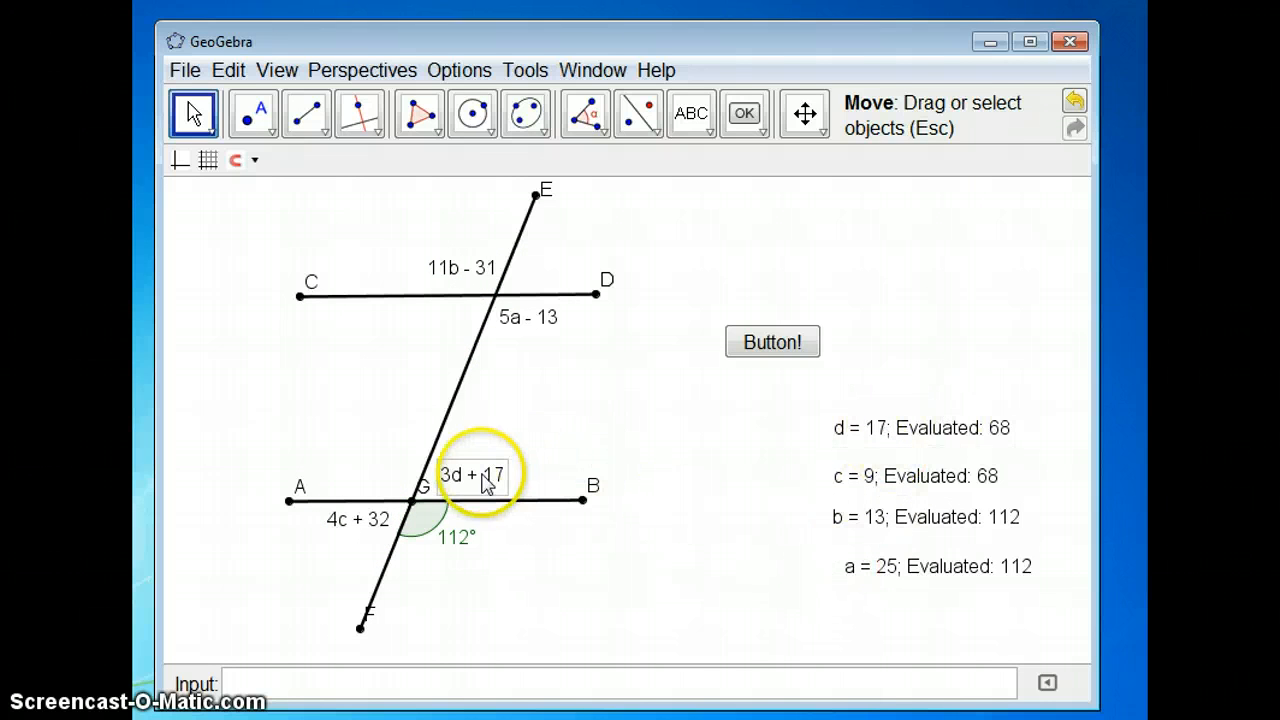